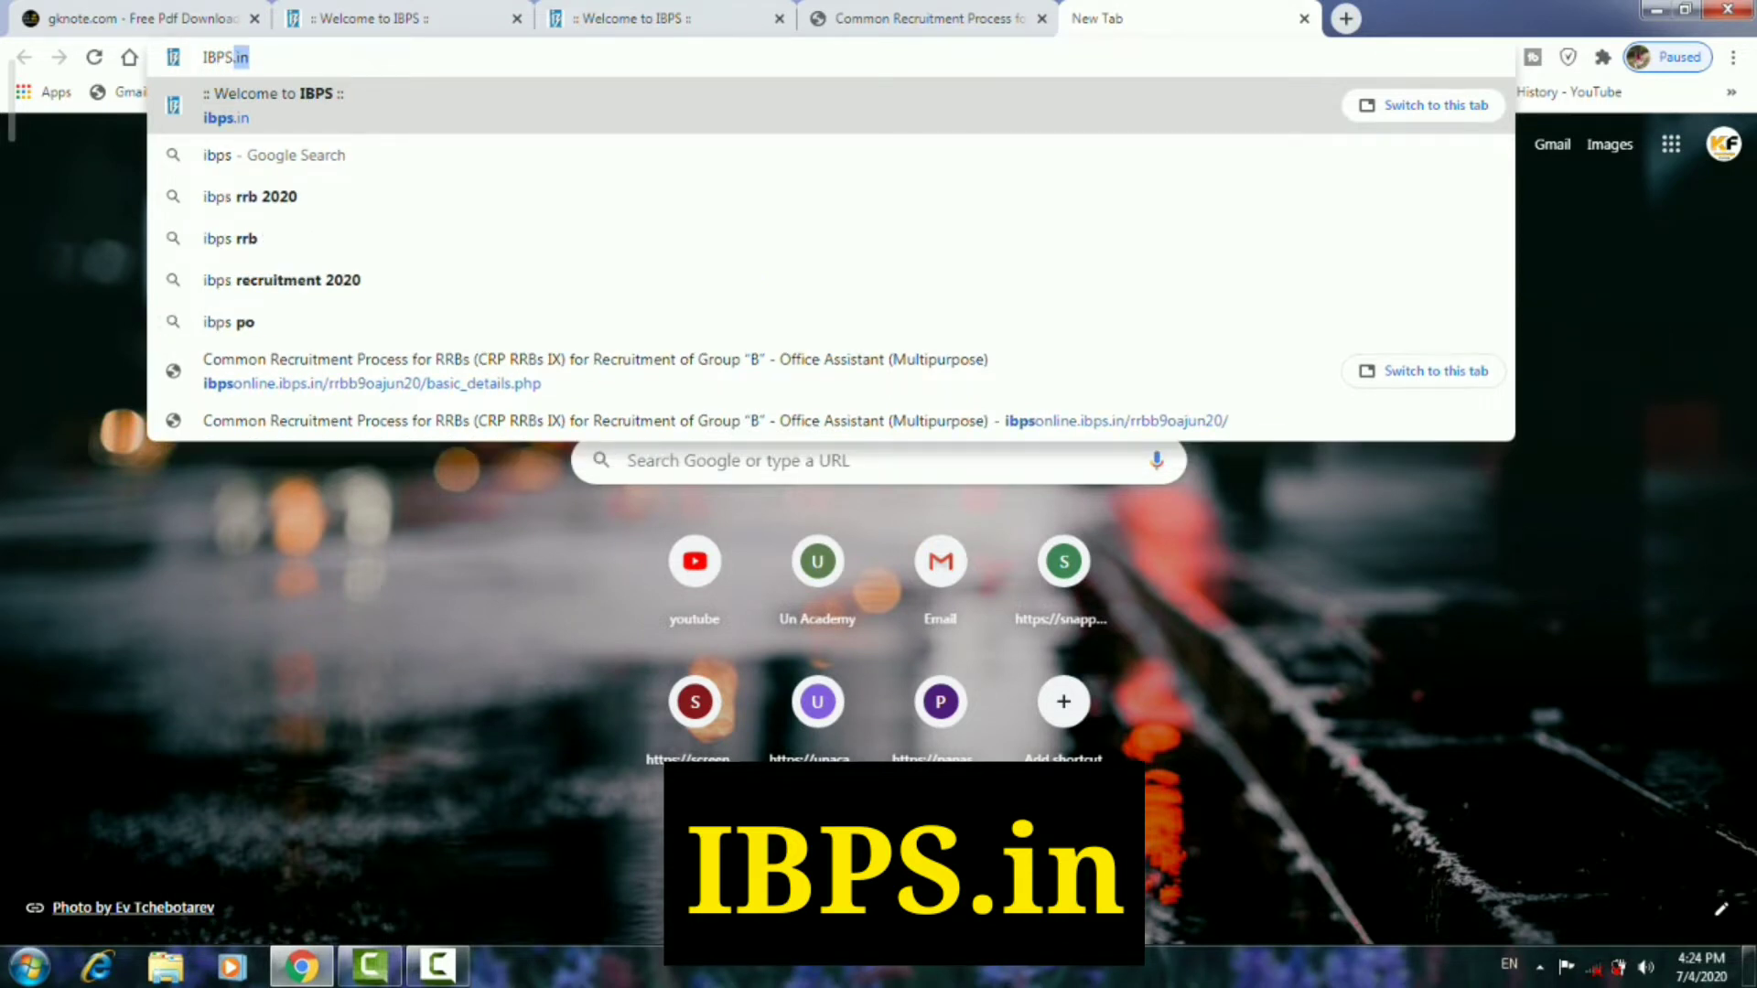
Load ibps.in, close the three old IBPS tabs, and open the CRP RRBs-IX apply-online page
{"action": "type", "text": ".in"}
{"action": "key", "text": "Return"}
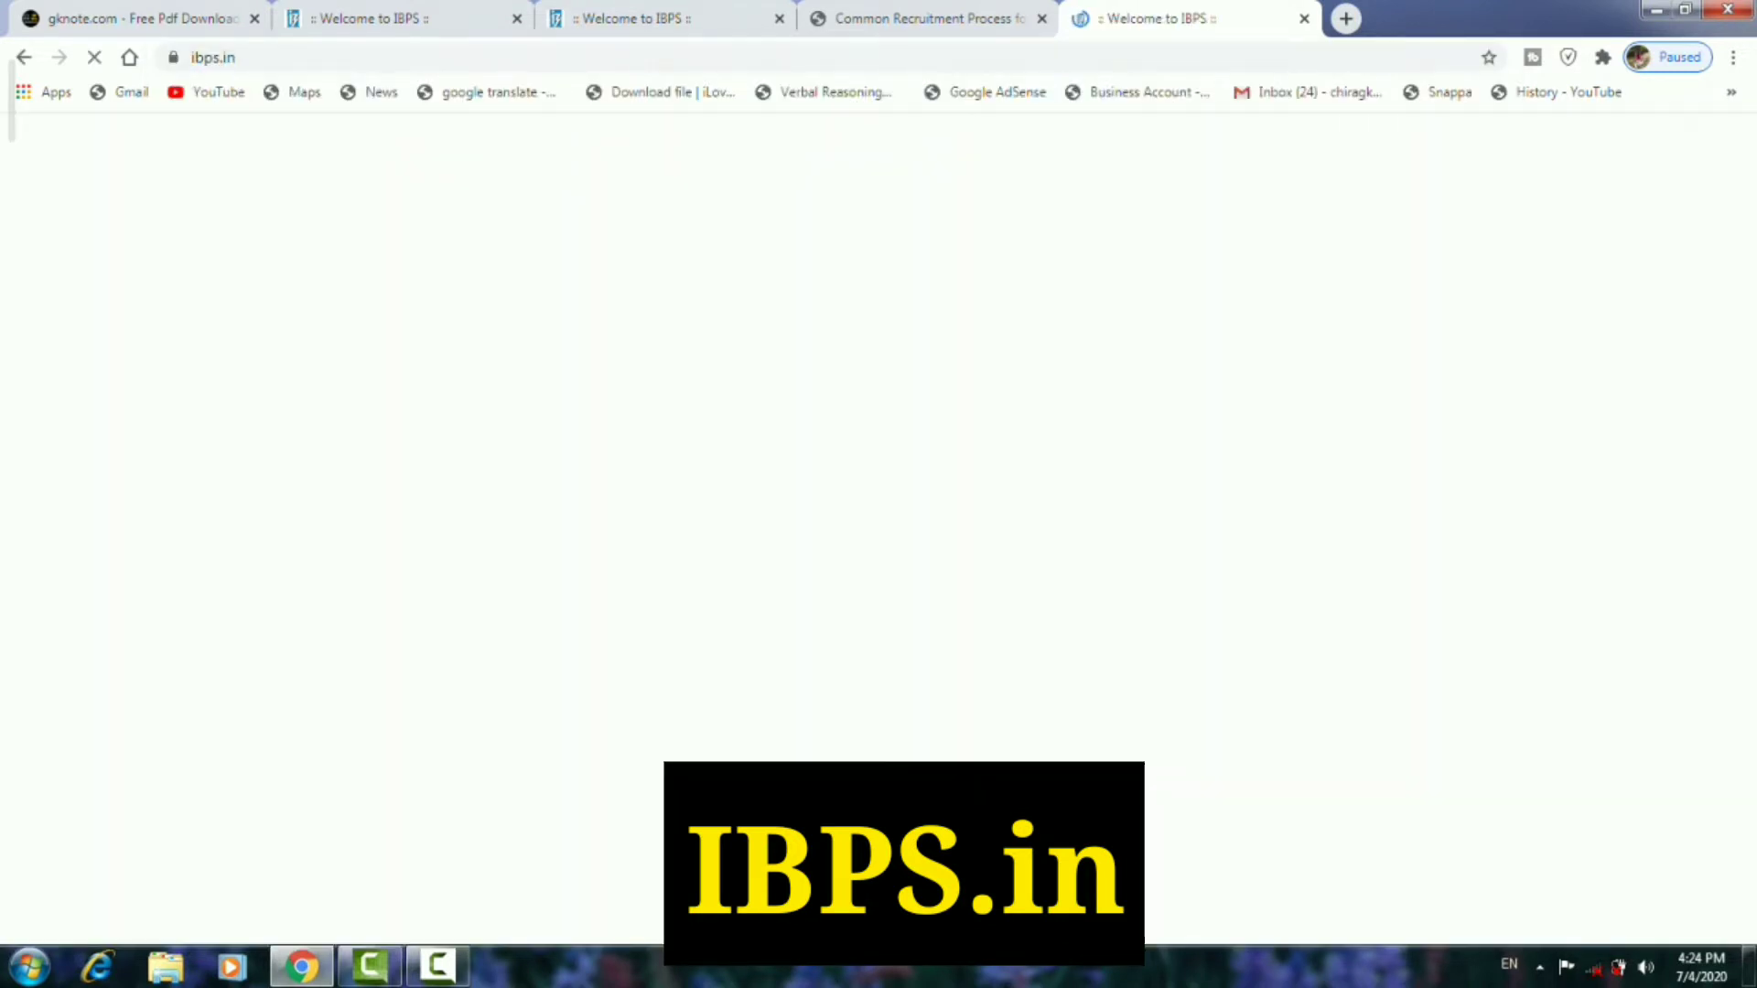
{"action": "left_click", "coordinate": [1042, 18]}
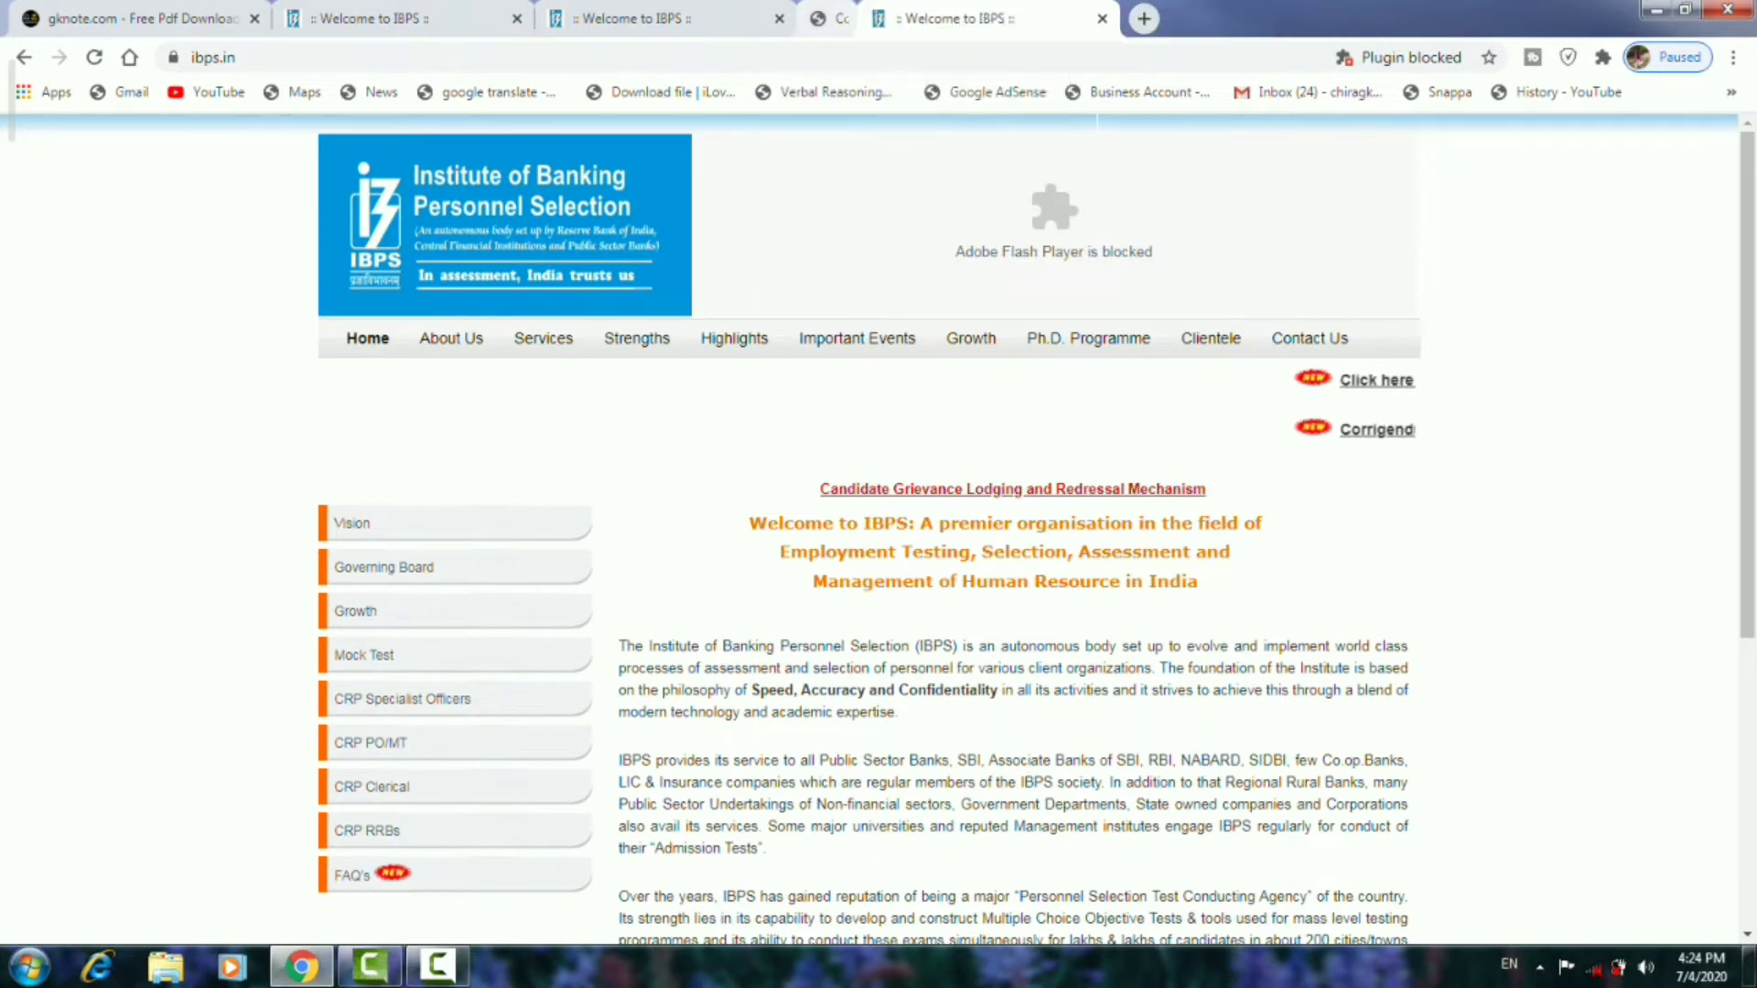
{"action": "left_click", "coordinate": [780, 18]}
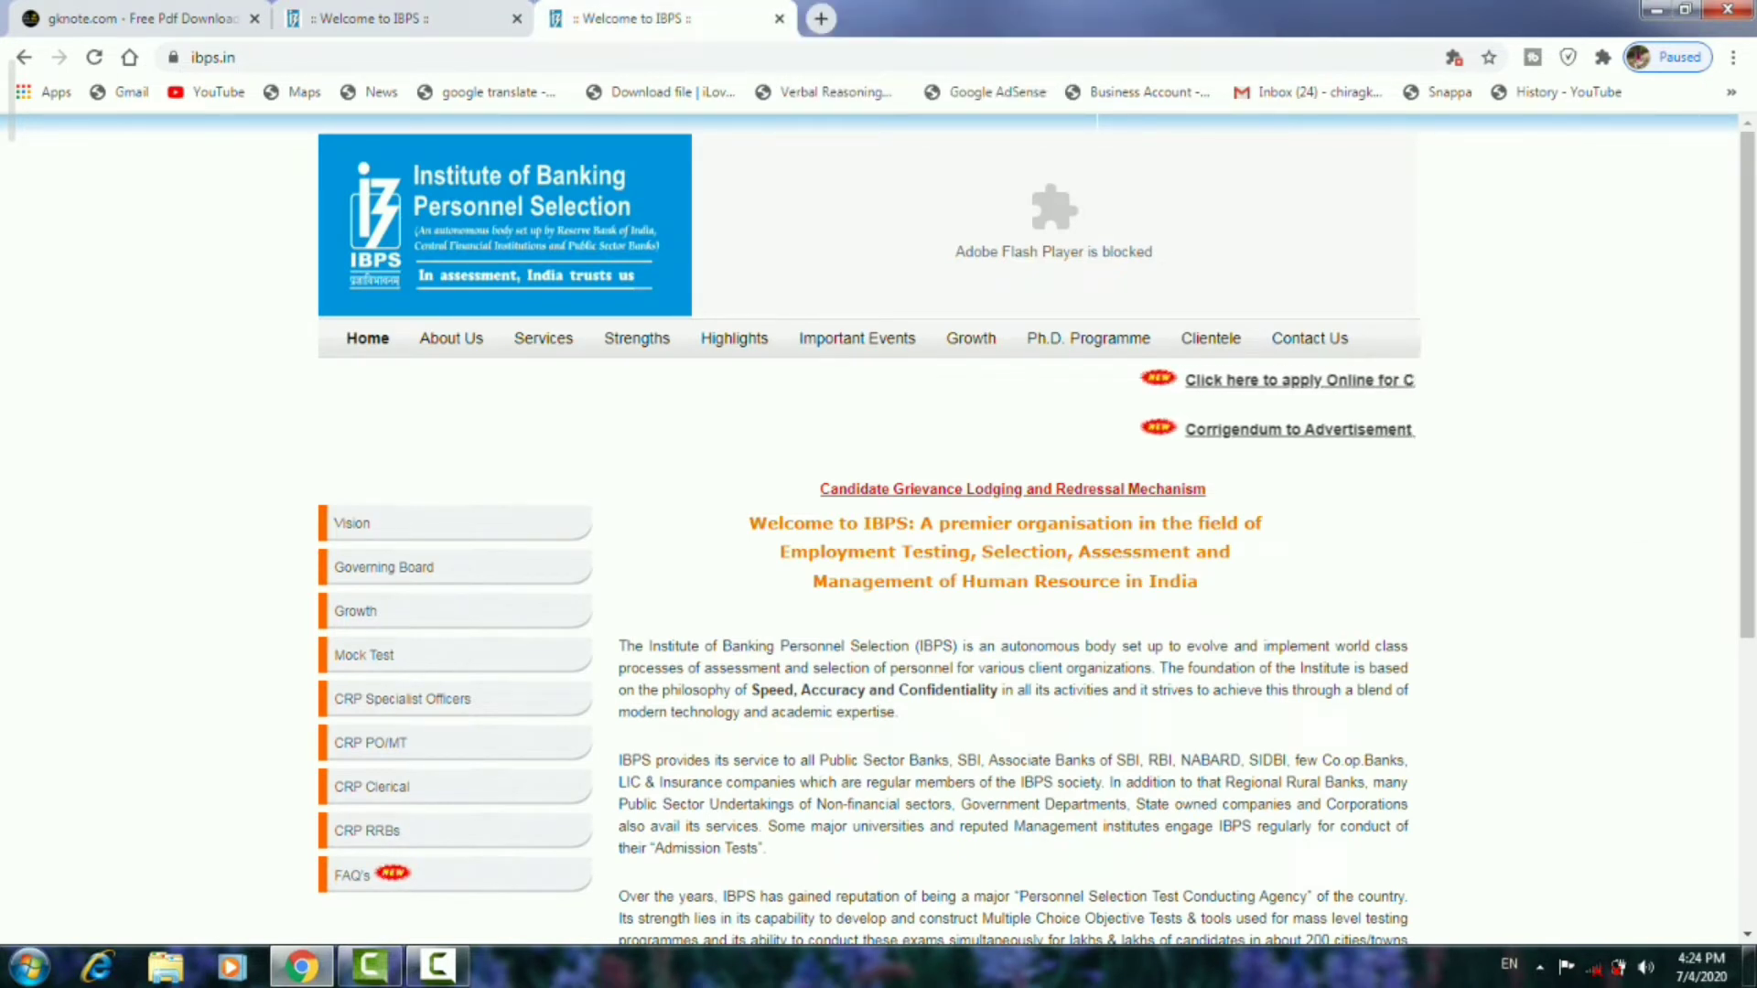
{"action": "left_click", "coordinate": [517, 19]}
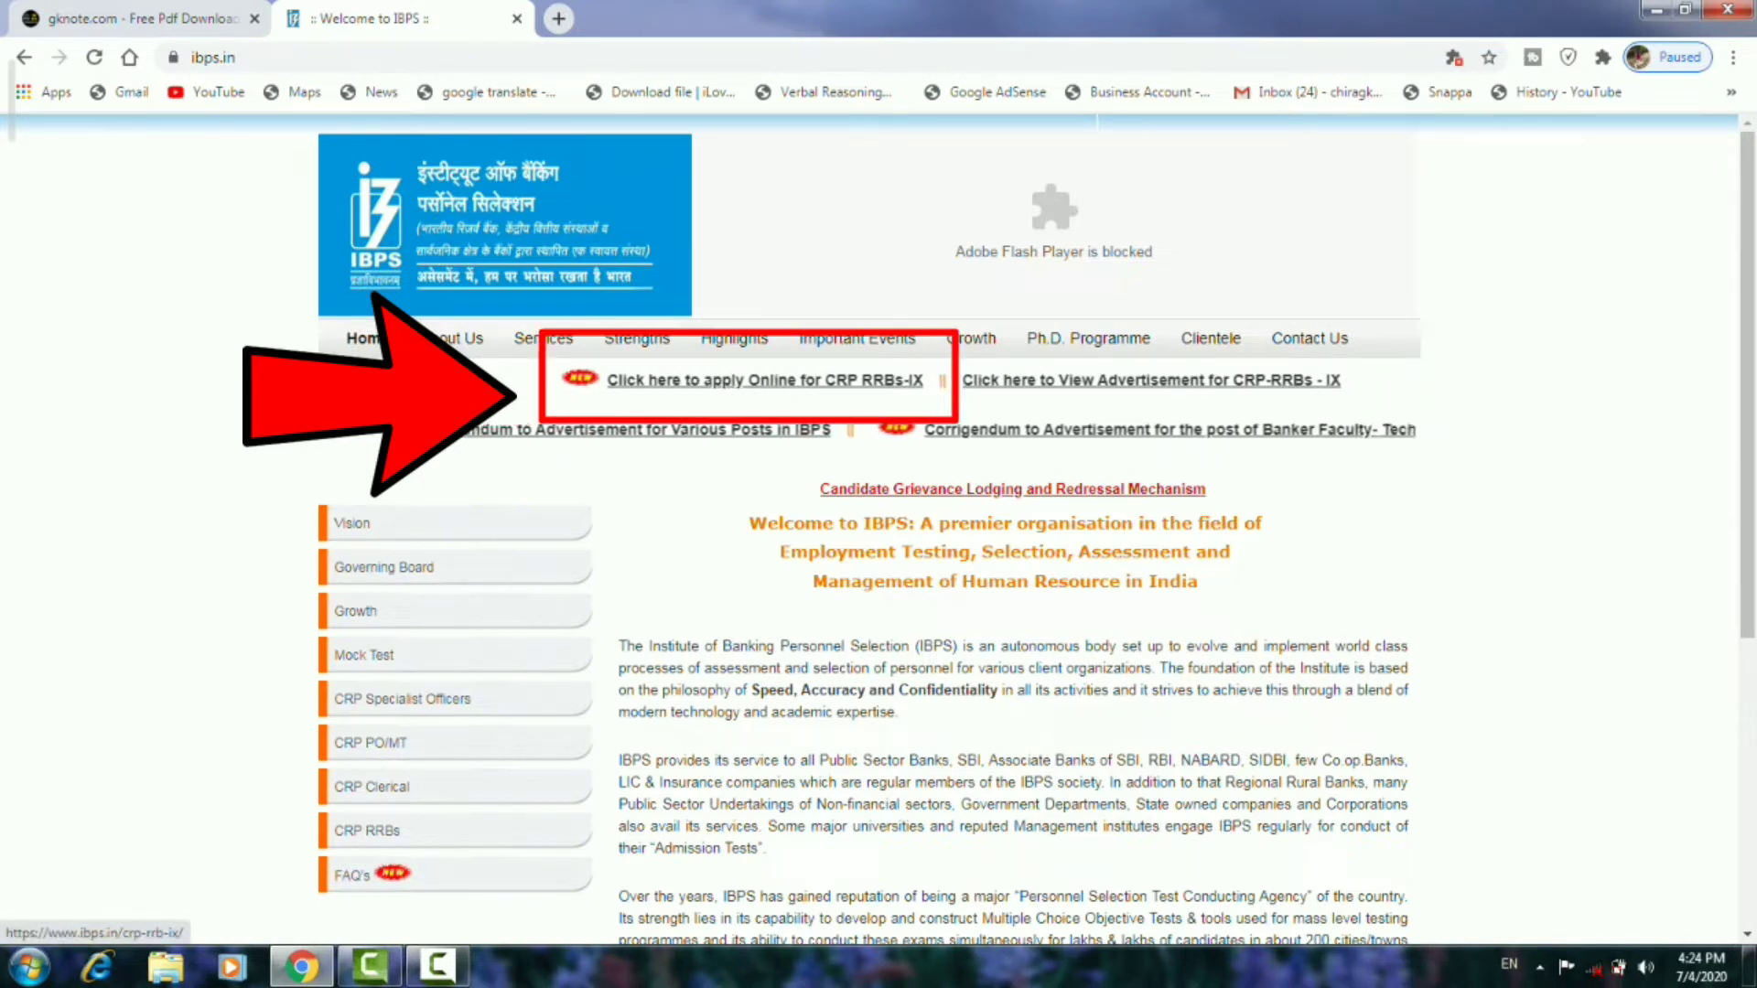
{"action": "left_click", "coordinate": [764, 380]}
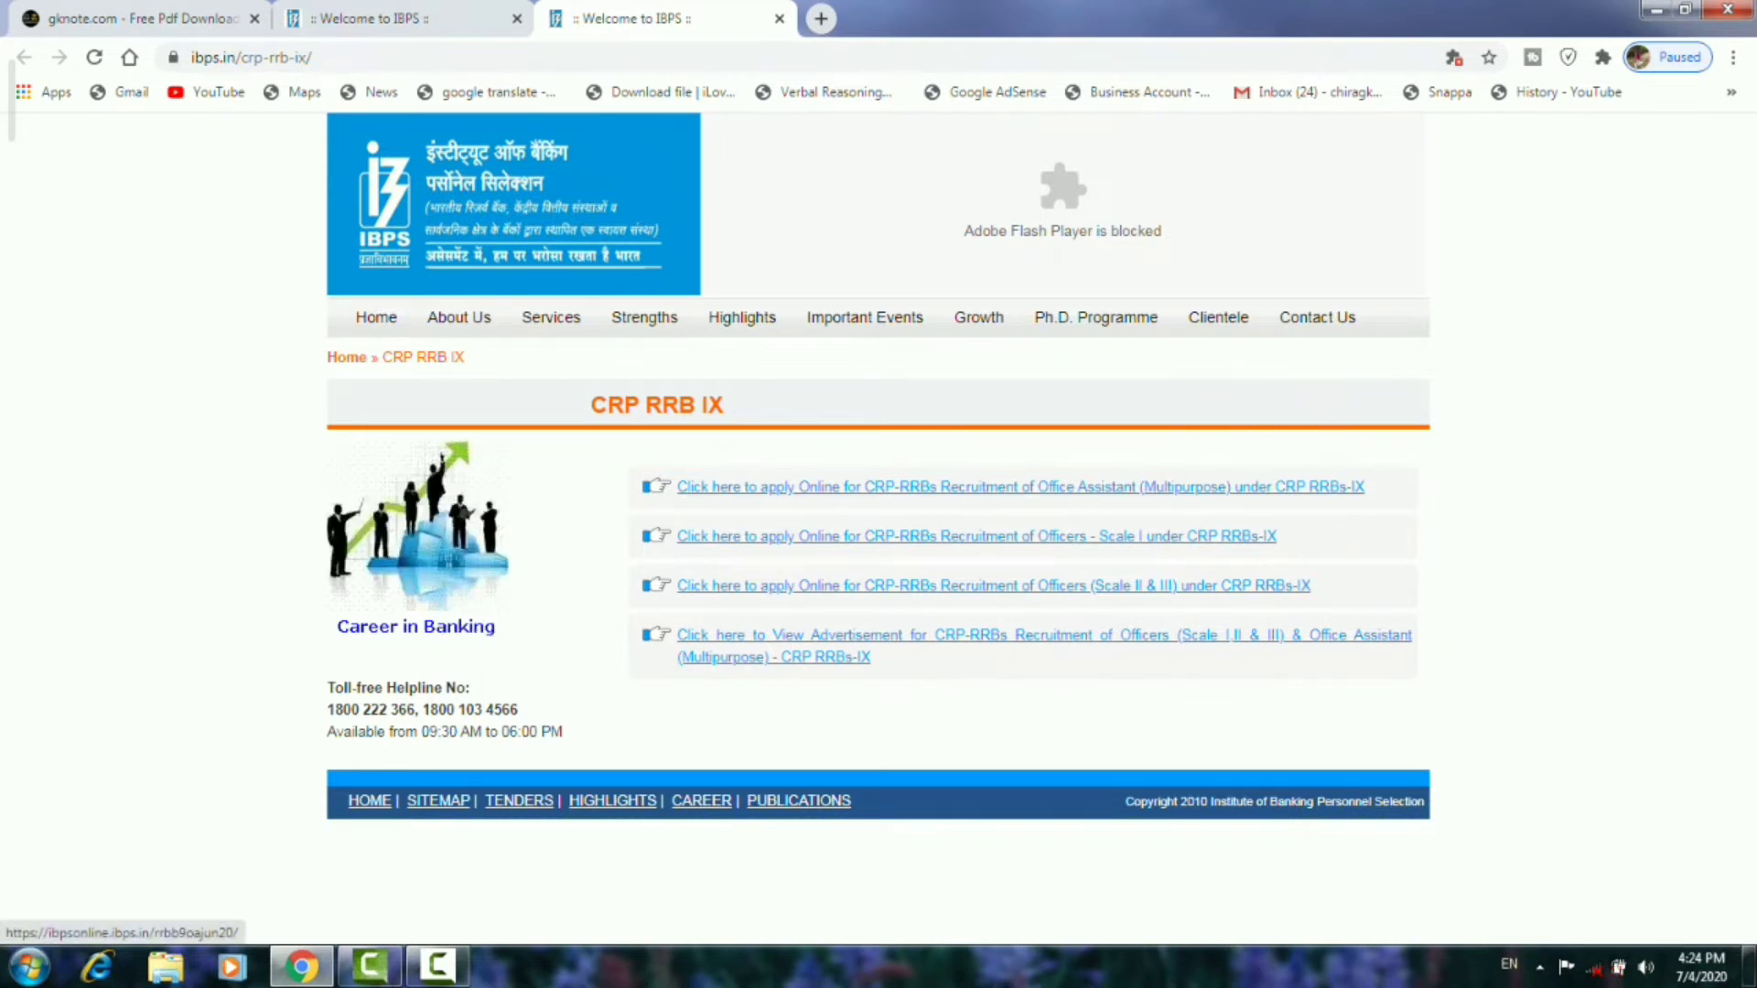
Open the Office Assistant (Multipurpose) page and highlight dates 01/07/2020, 21/07/2020 and 05/08/2020
{"action": "left_click", "coordinate": [1020, 486]}
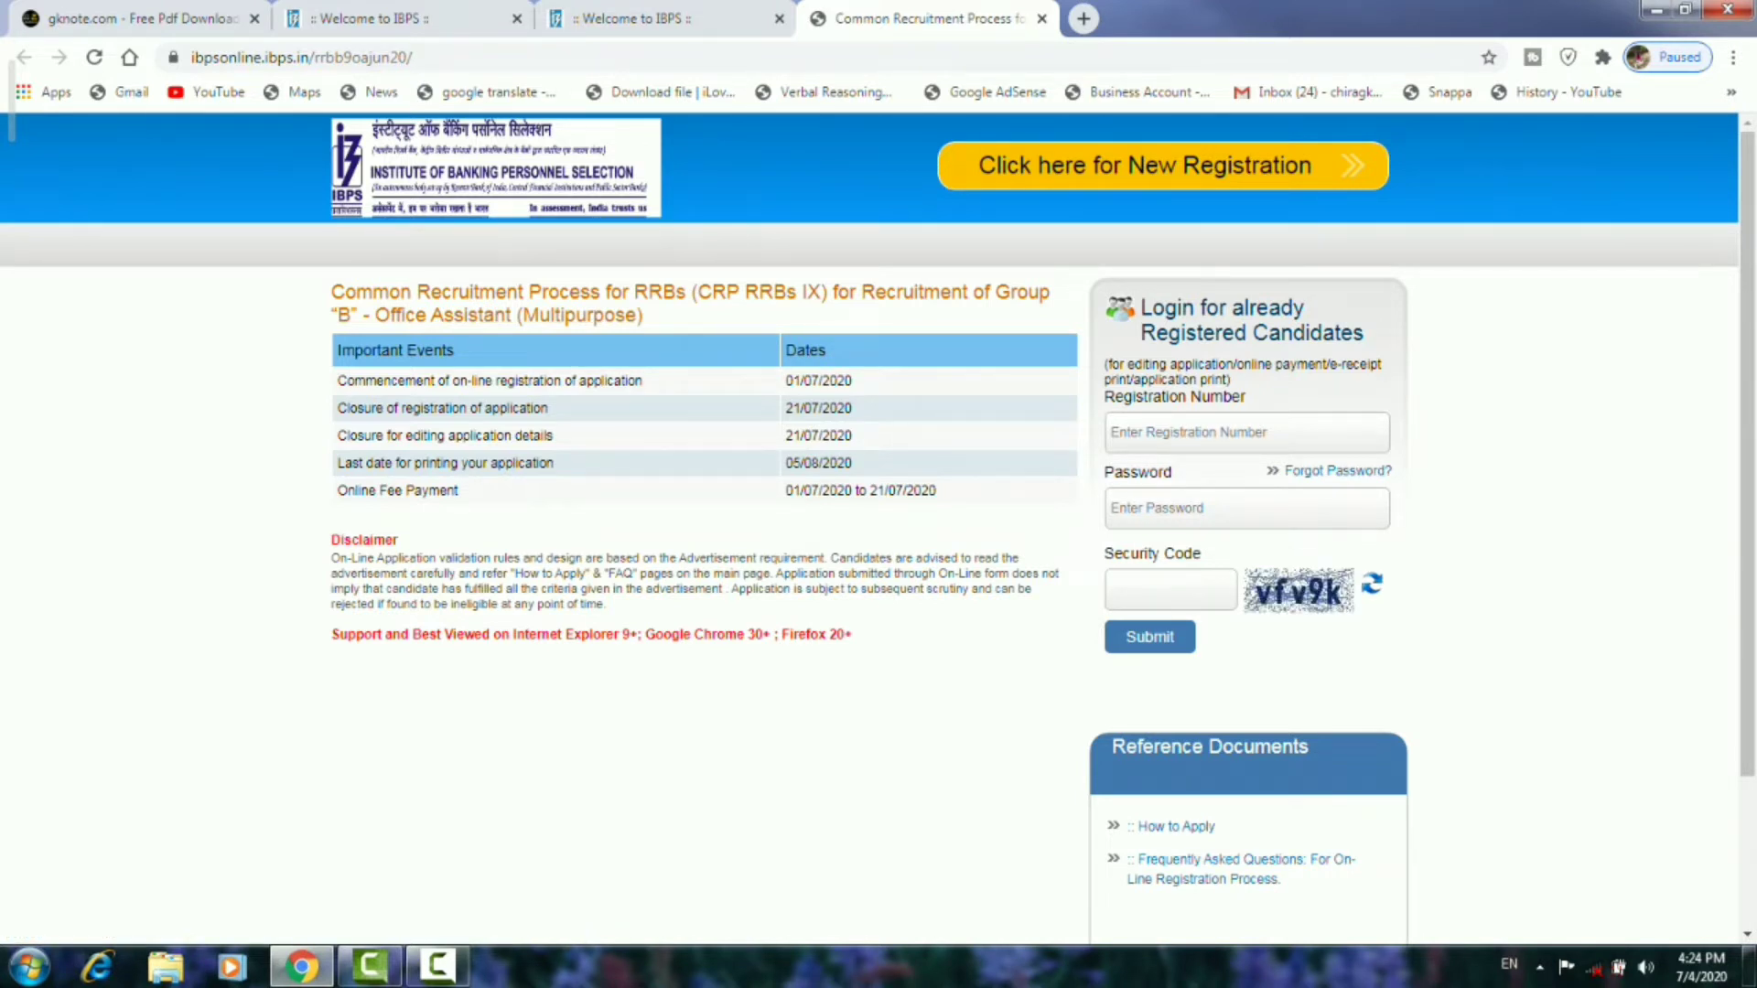
{"action": "left_click_drag", "start_coordinate": [786, 380], "coordinate": [853, 381]}
{"action": "left_click", "coordinate": [779, 393]}
{"action": "left_click_drag", "start_coordinate": [785, 436], "coordinate": [935, 490]}
{"action": "left_click", "coordinate": [857, 468]}
{"action": "left_click", "coordinate": [939, 494]}
Start a new registration, fill Basic Info, re-enter the security code and save it
{"action": "left_click", "coordinate": [1144, 166]}
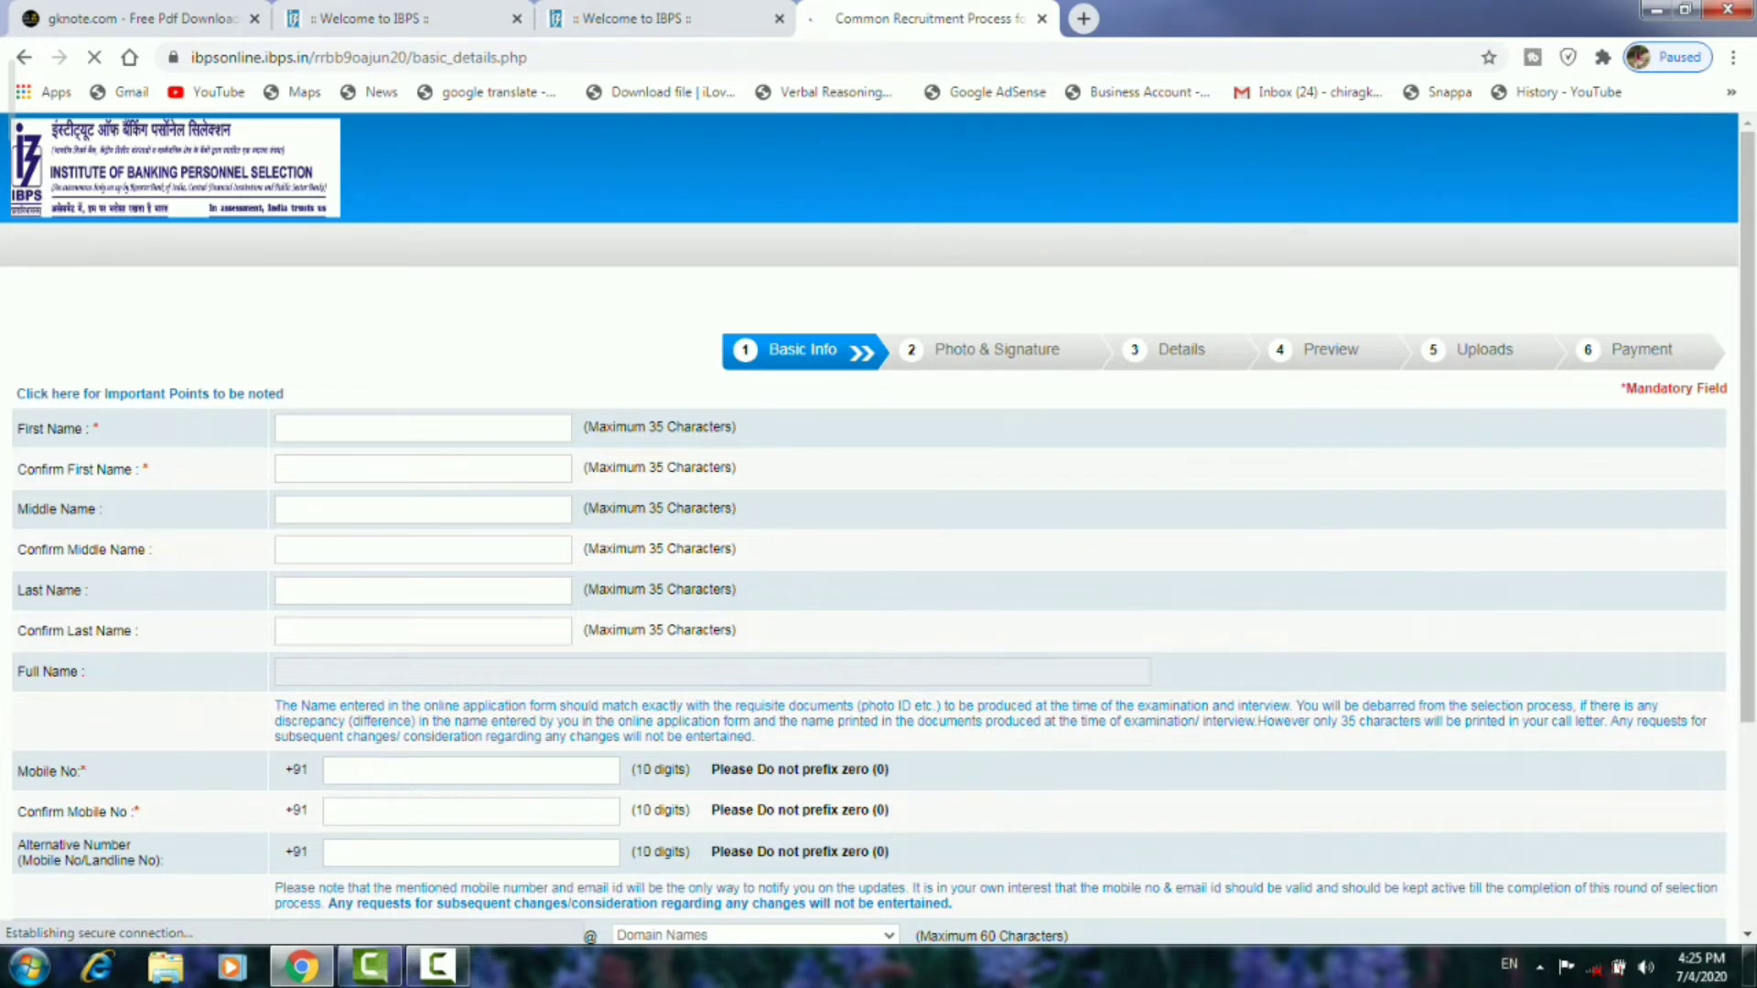
{"action": "scroll", "coordinate": [878, 549], "scroll_direction": "down", "scroll_amount": 3}
{"action": "scroll", "coordinate": [878, 550], "scroll_direction": "up", "scroll_amount": 1}
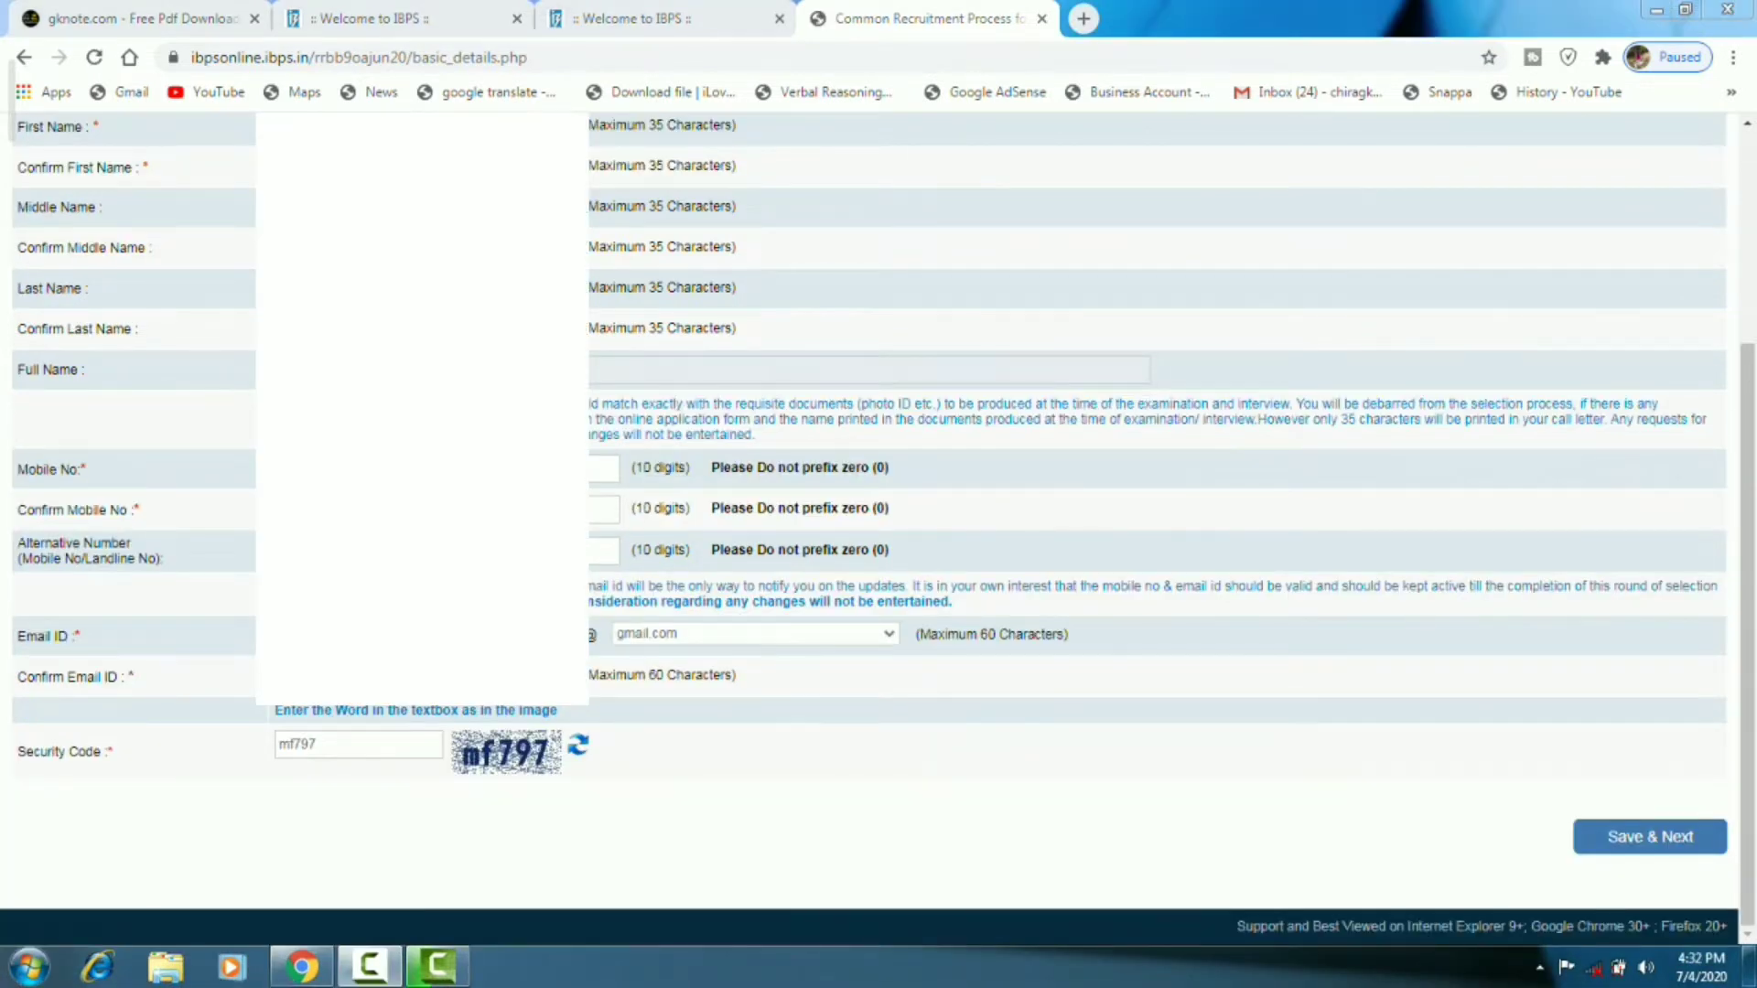
{"action": "key", "text": "BackSpace"}
{"action": "key", "text": "BackSpace"}
{"action": "key", "text": "BackSpace"}
{"action": "key", "text": "BackSpace"}
{"action": "key", "text": "BackSpace"}
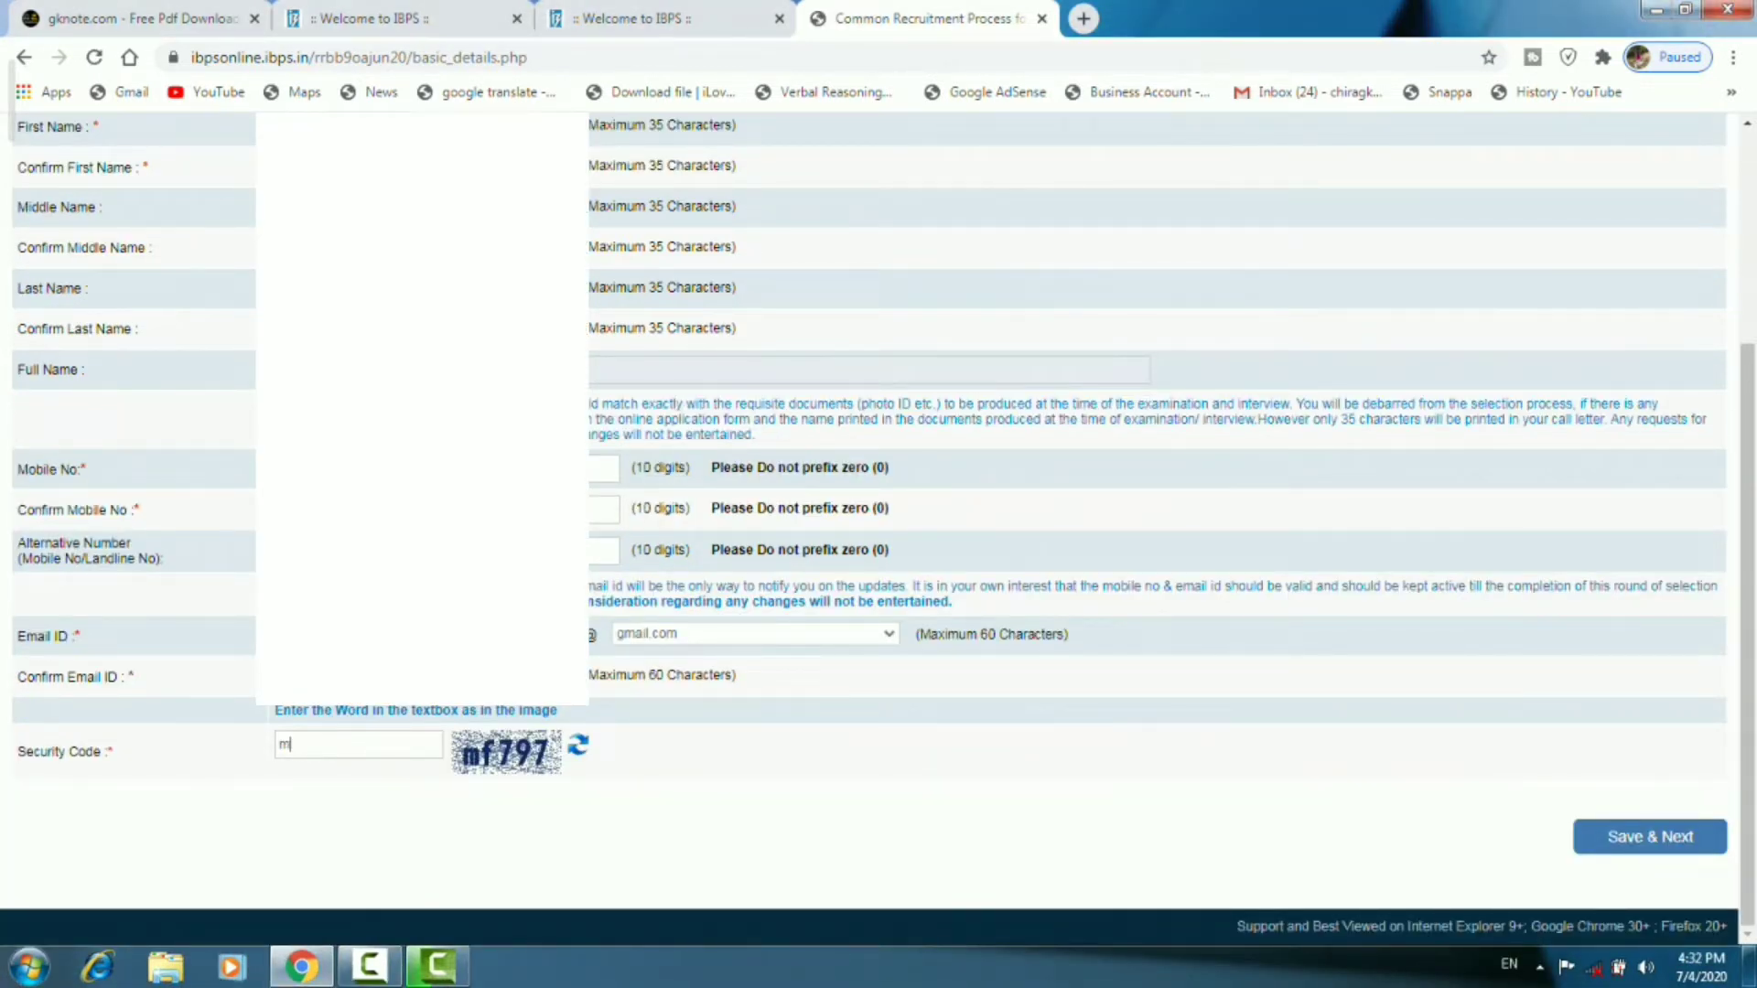
{"action": "type", "text": "mf797"}
{"action": "key", "text": "Return"}
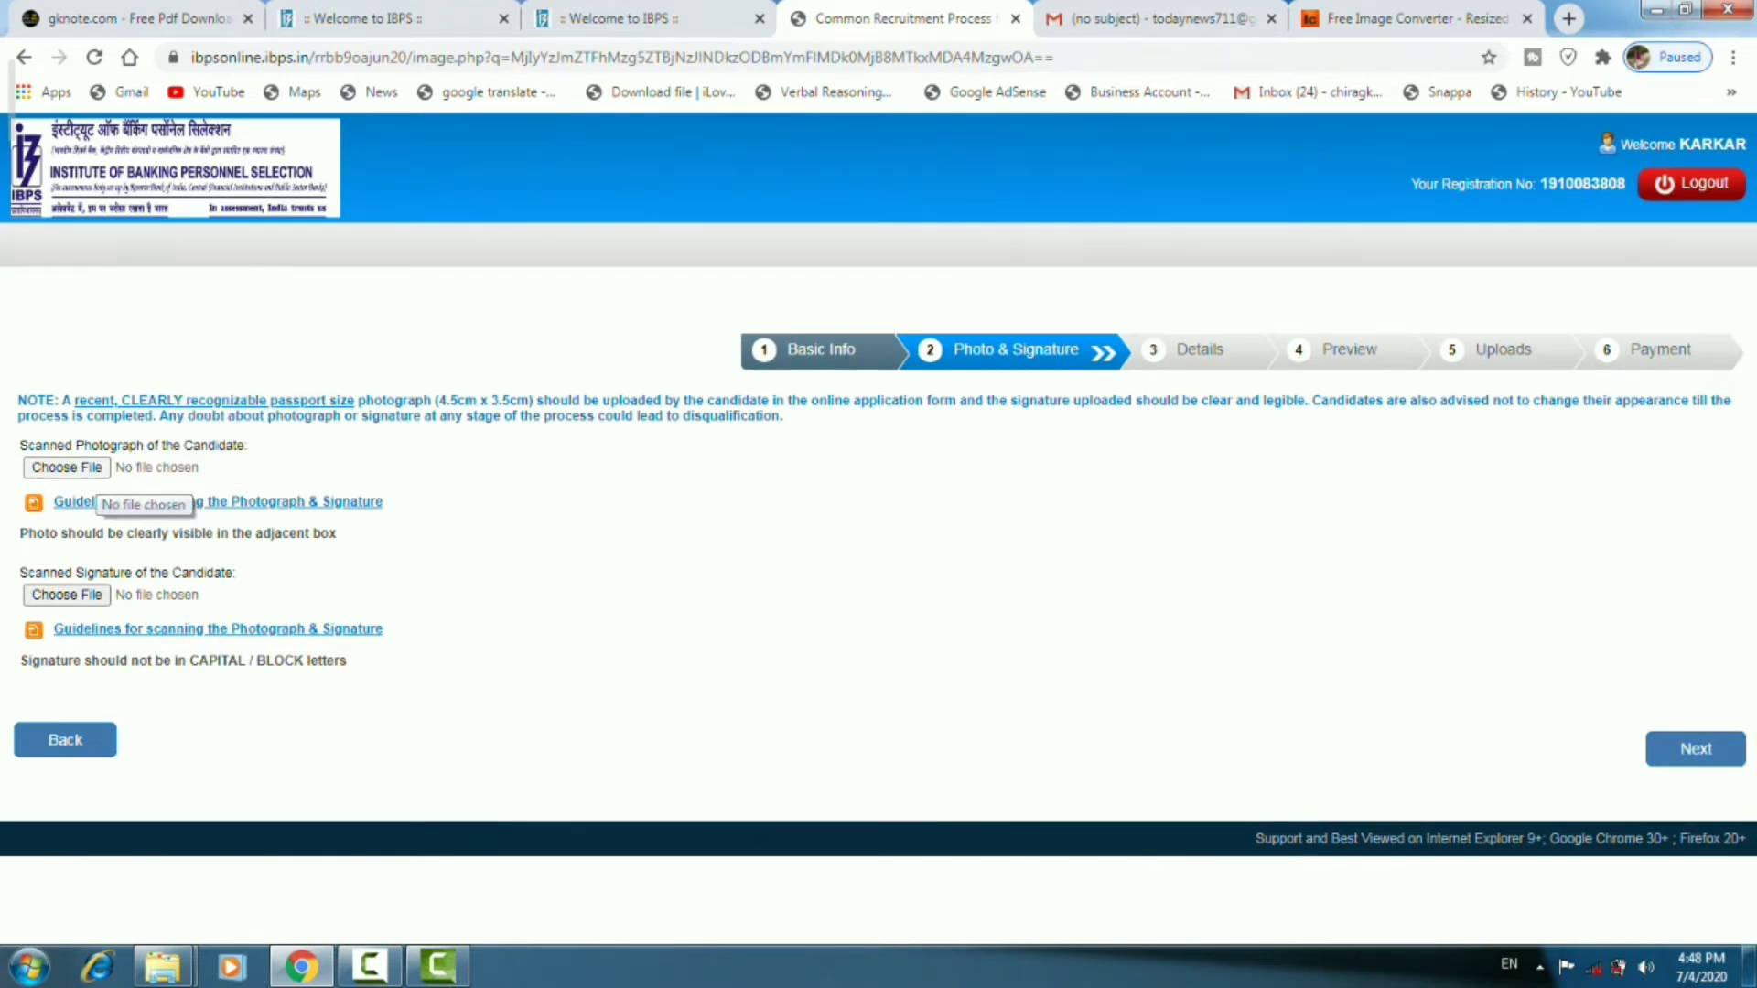
Choose the signature image file from the New Volume (G:) drive for upload
{"action": "left_click", "coordinate": [90, 469]}
{"action": "scroll", "coordinate": [513, 265], "scroll_direction": "down", "scroll_amount": 5}
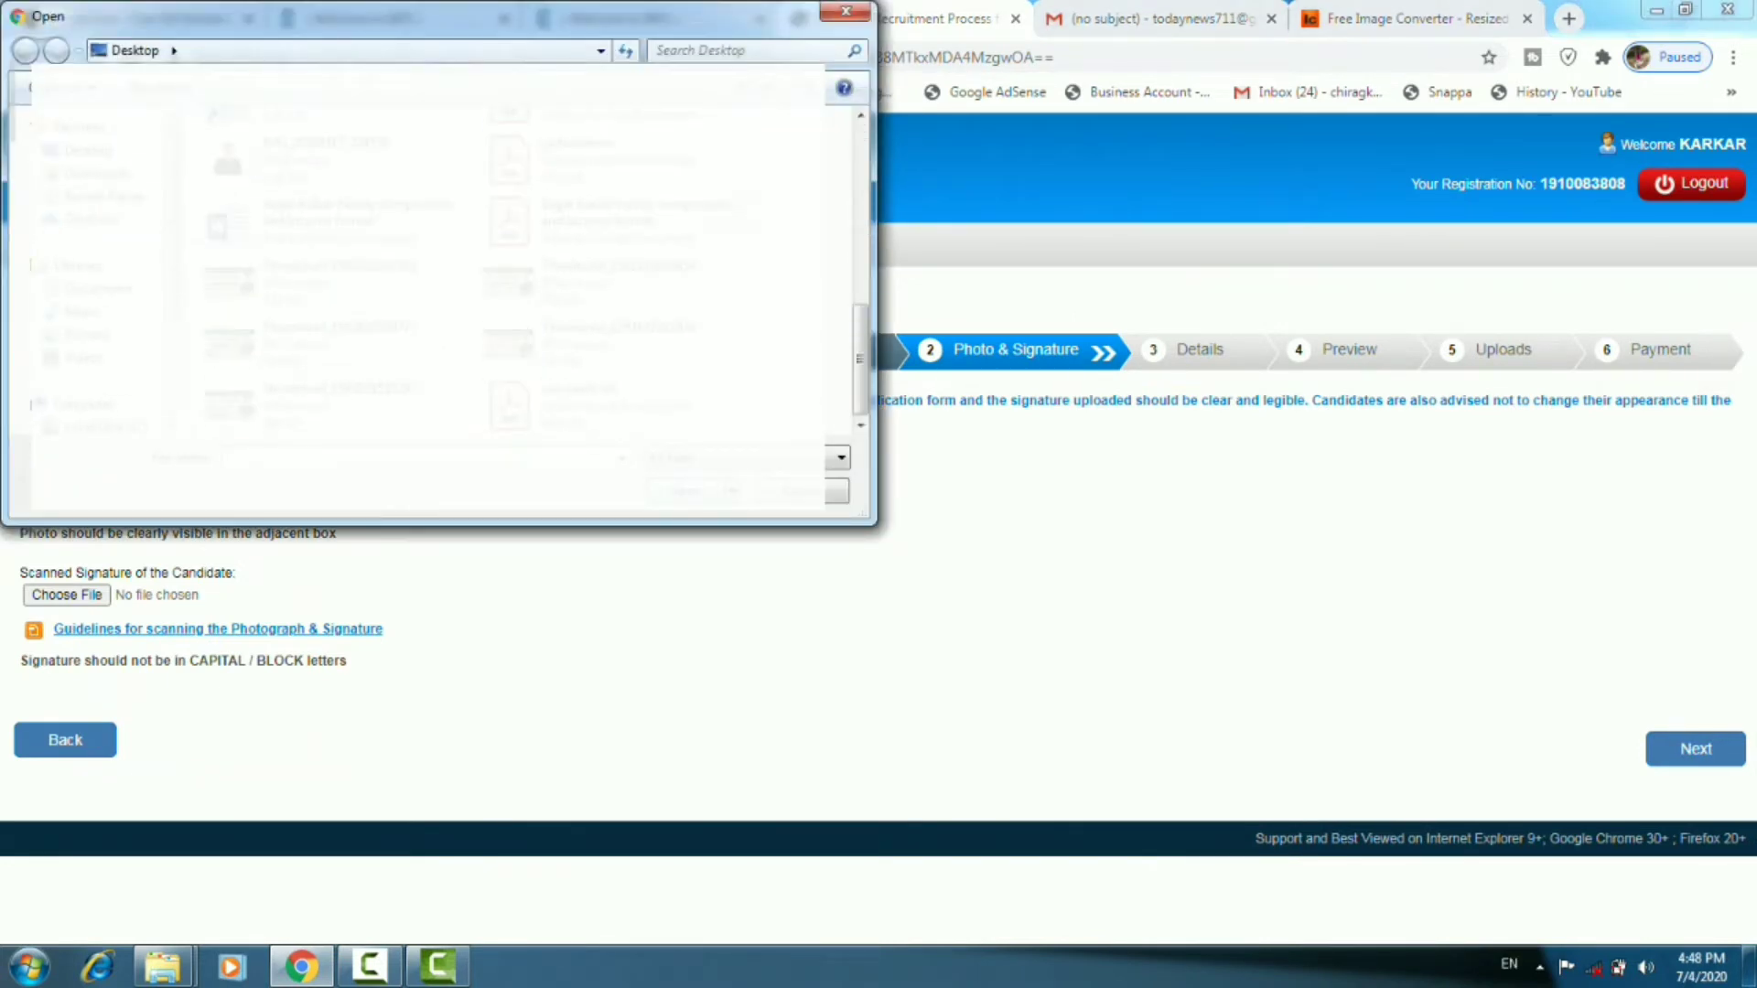
{"action": "scroll", "coordinate": [91, 275], "scroll_direction": "down", "scroll_amount": 3}
{"action": "left_click", "coordinate": [110, 325]}
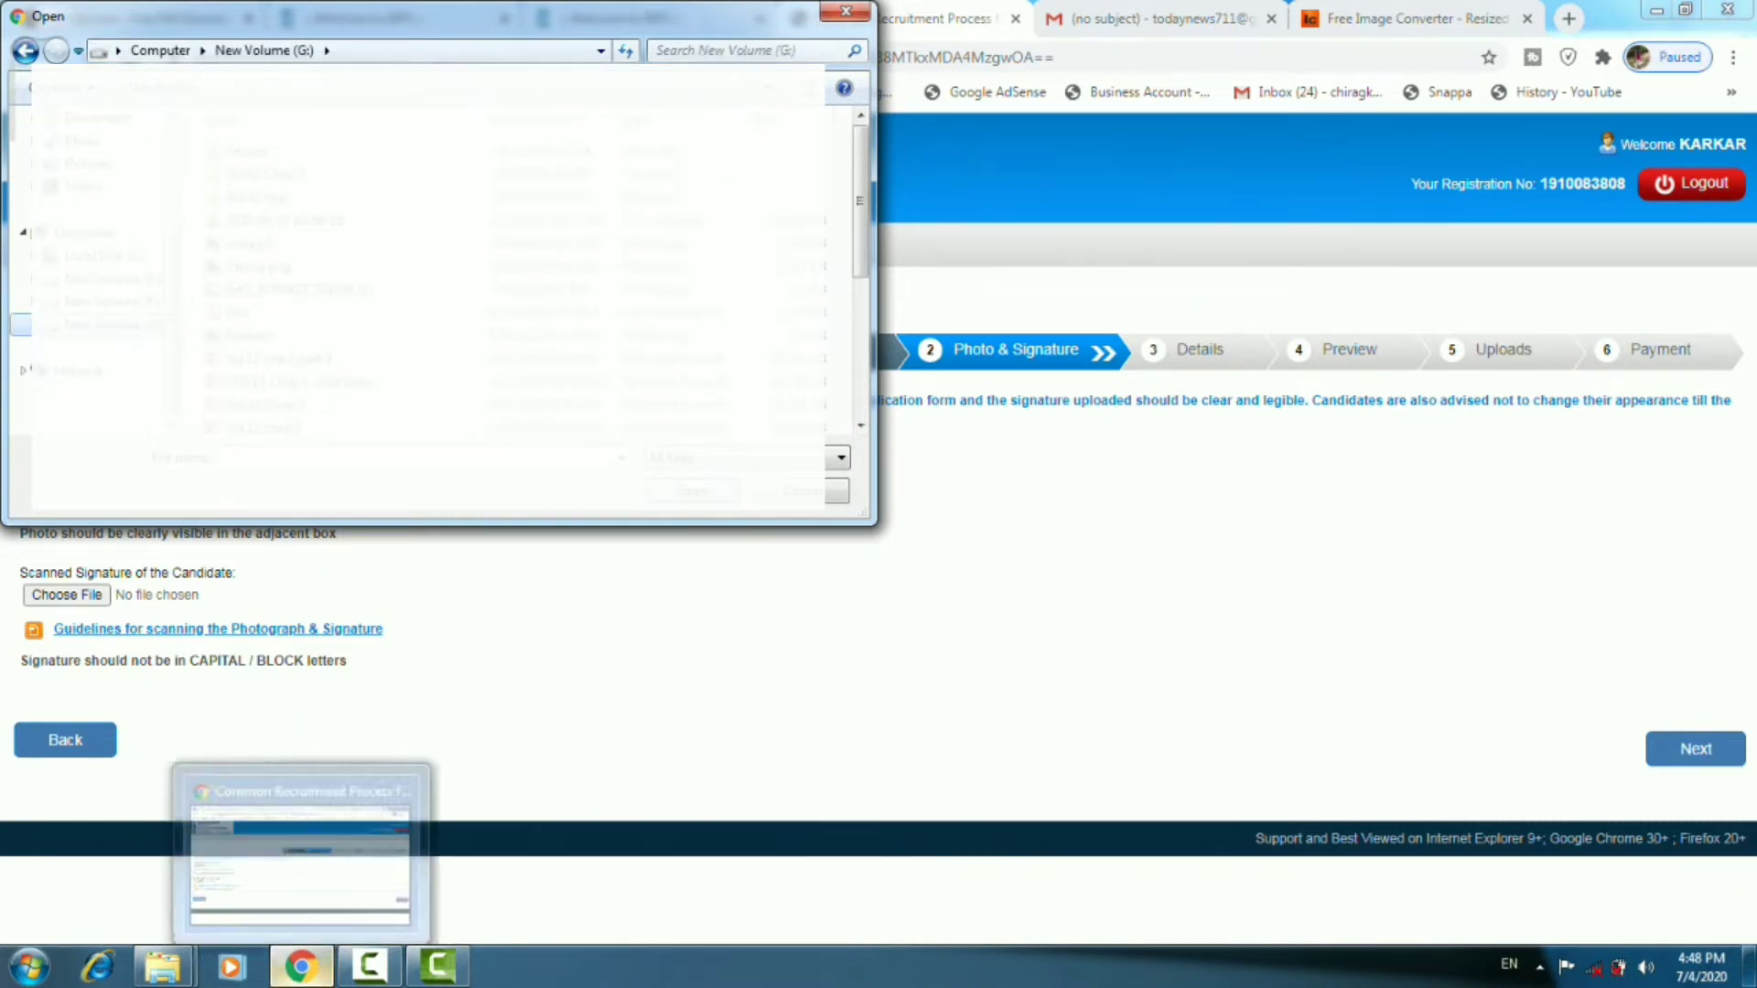
{"action": "mouse_move", "coordinate": [370, 966]}
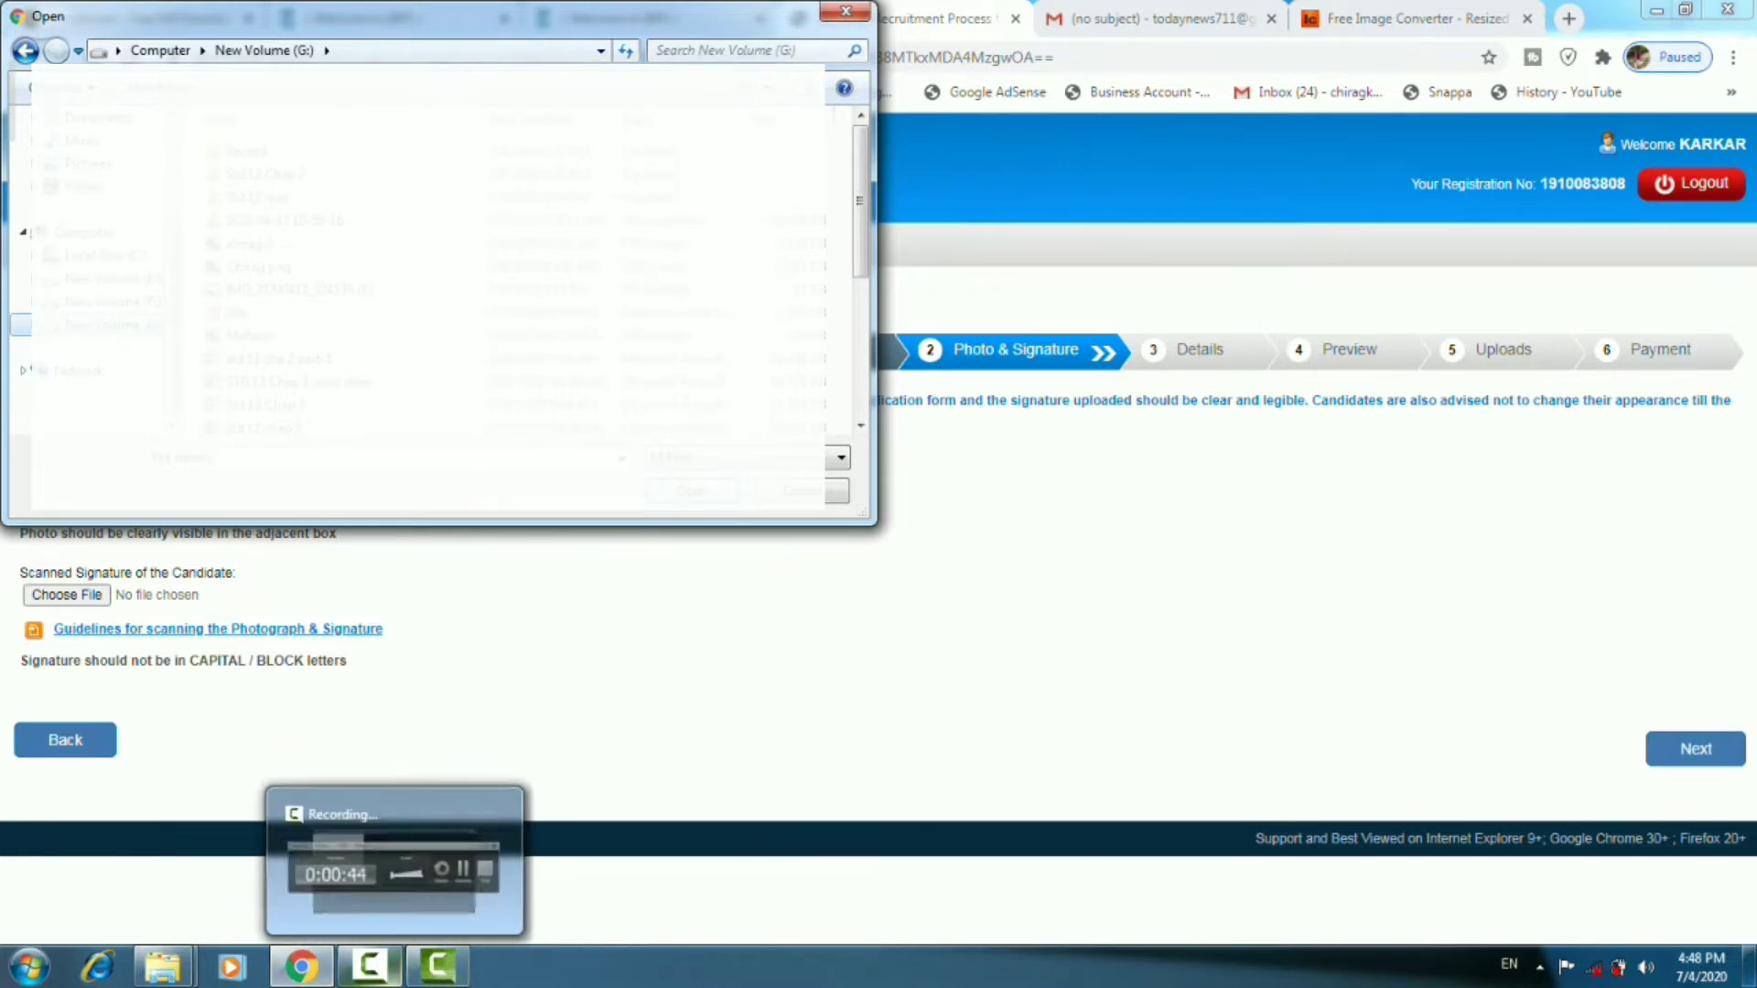
{"action": "left_click", "coordinate": [370, 966]}
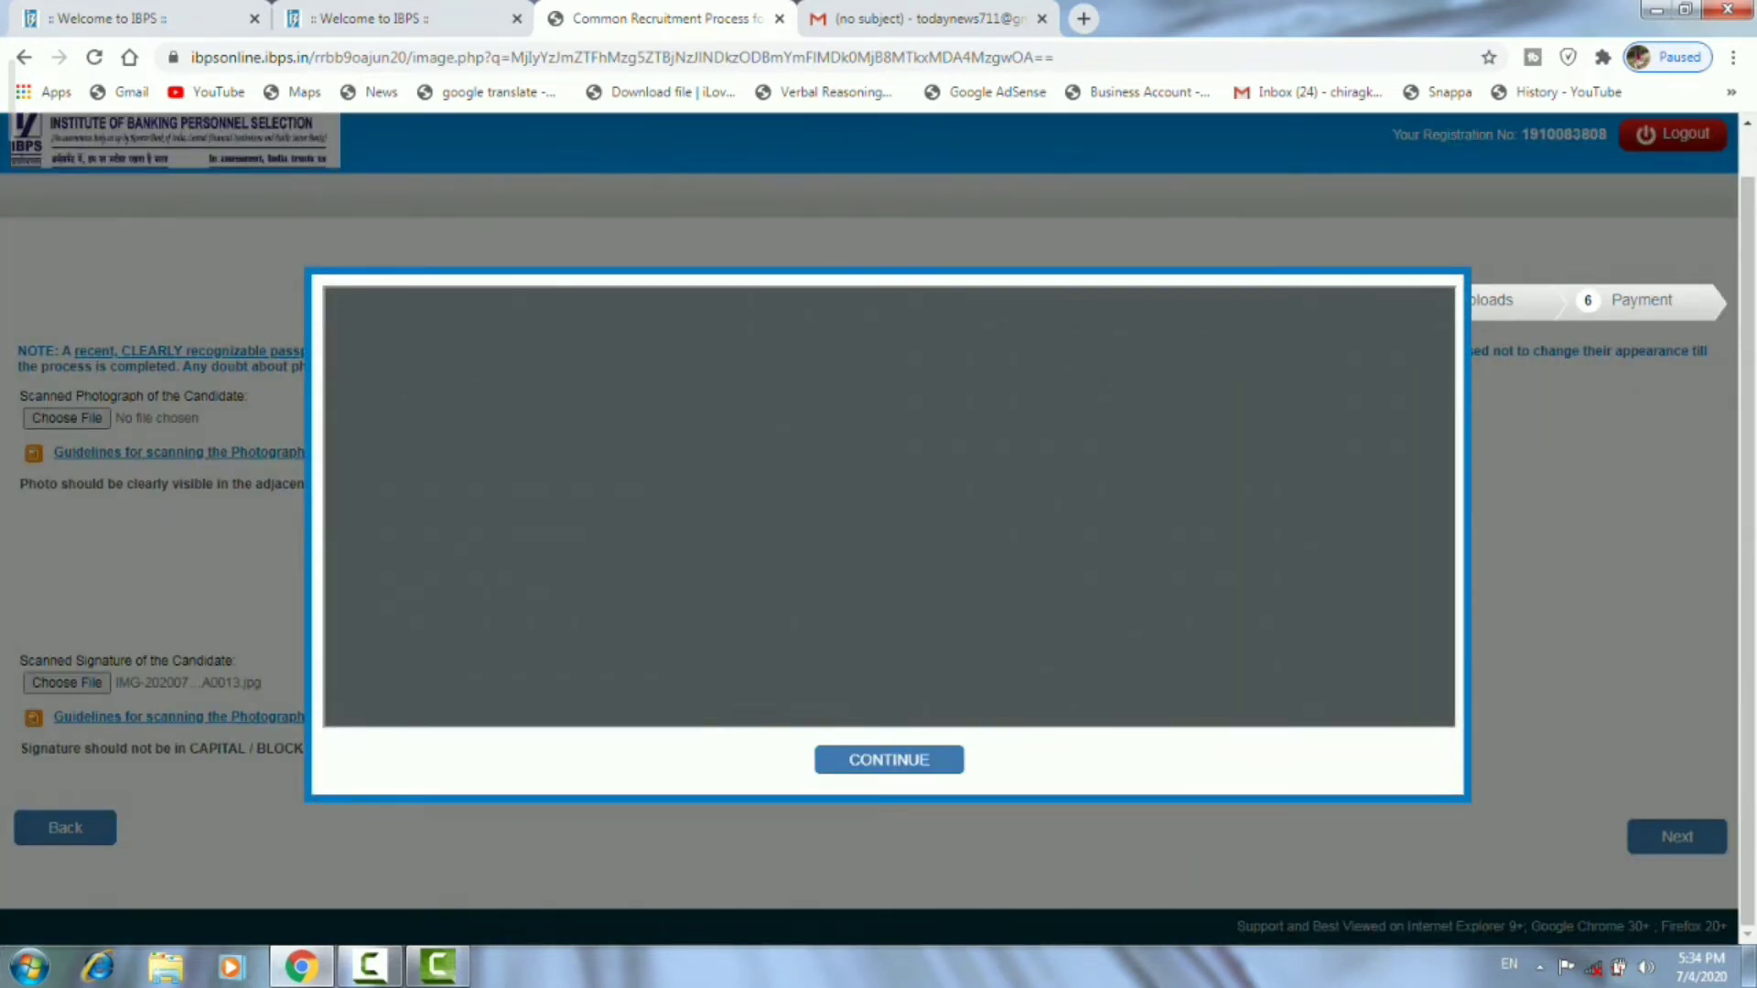
Dismiss the notice and read through the Photograph & Signature scanning guidelines
{"action": "left_click", "coordinate": [888, 760]}
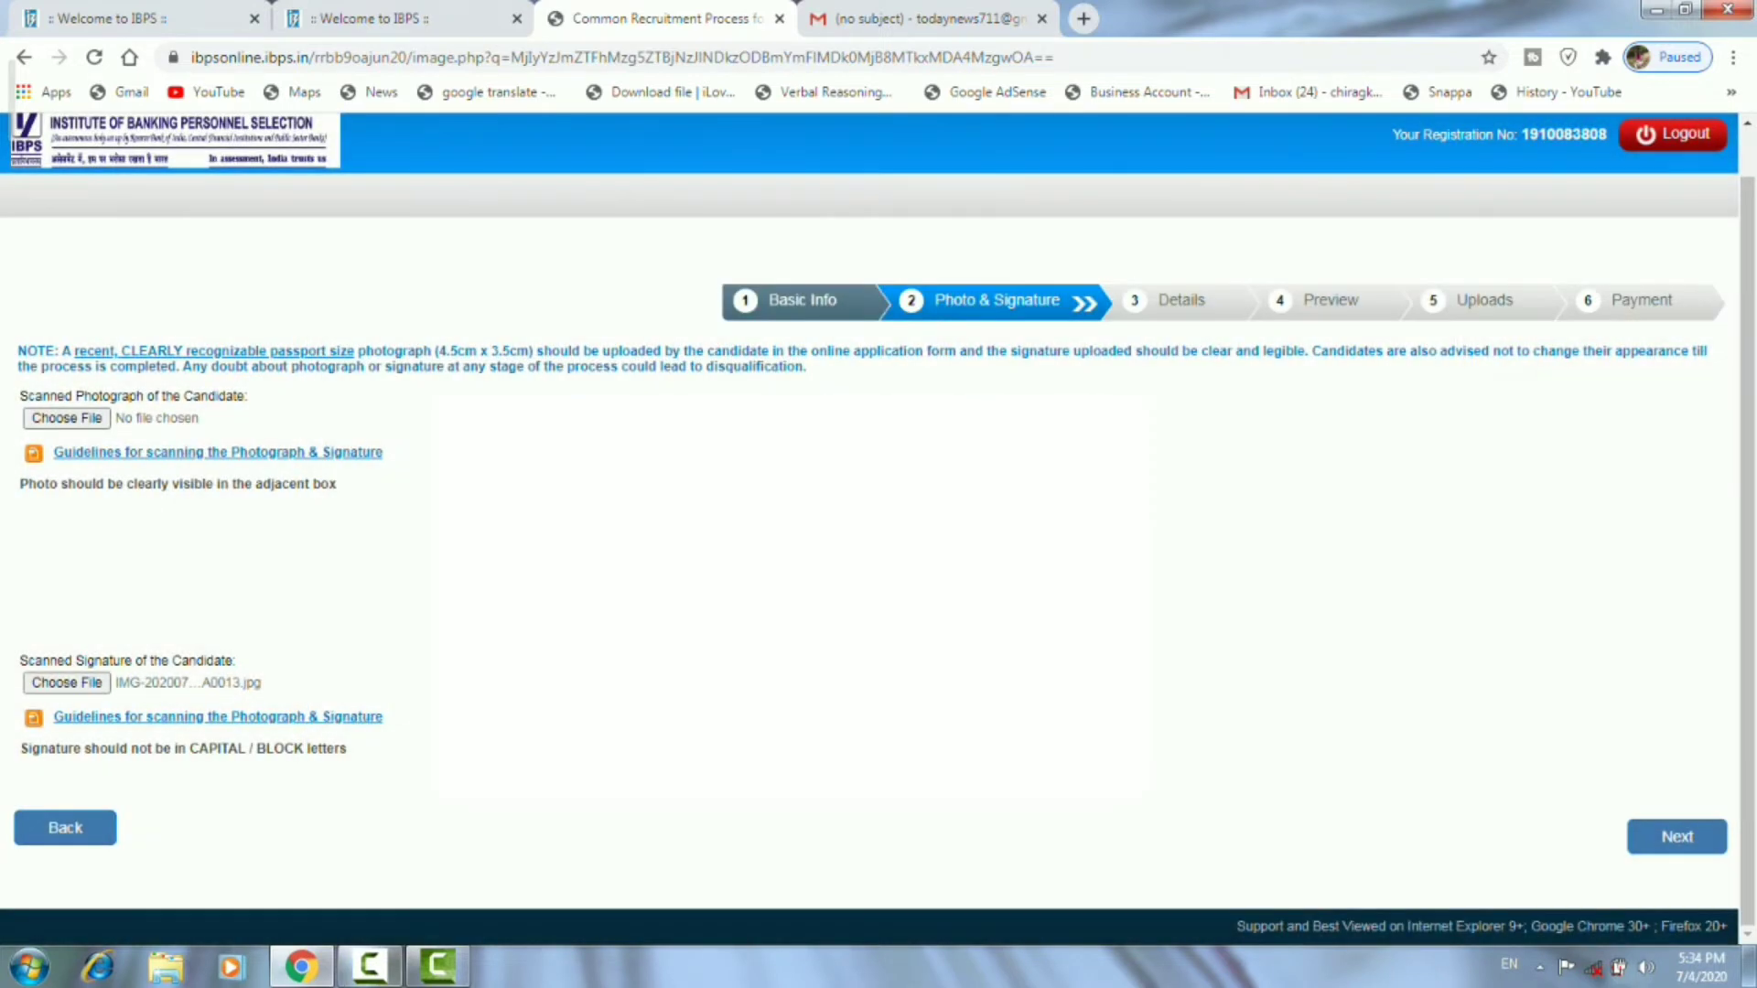
{"action": "left_click", "coordinate": [369, 967]}
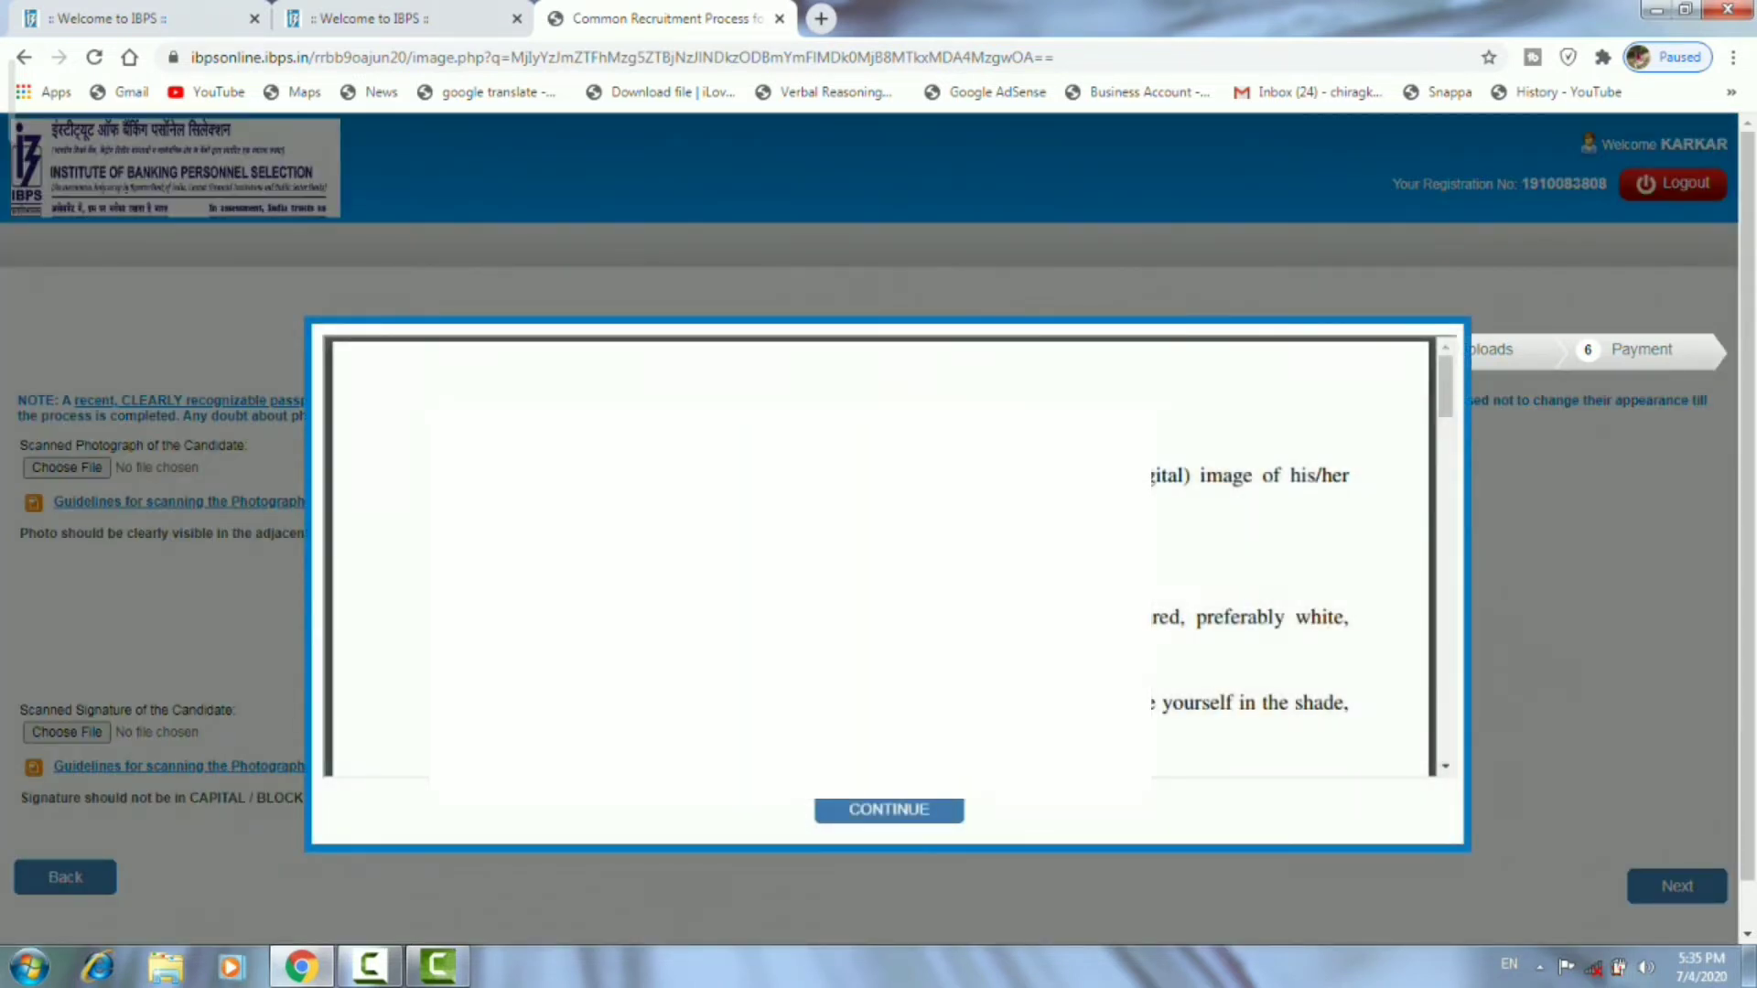
{"action": "scroll", "coordinate": [880, 558], "scroll_direction": "down", "scroll_amount": 2}
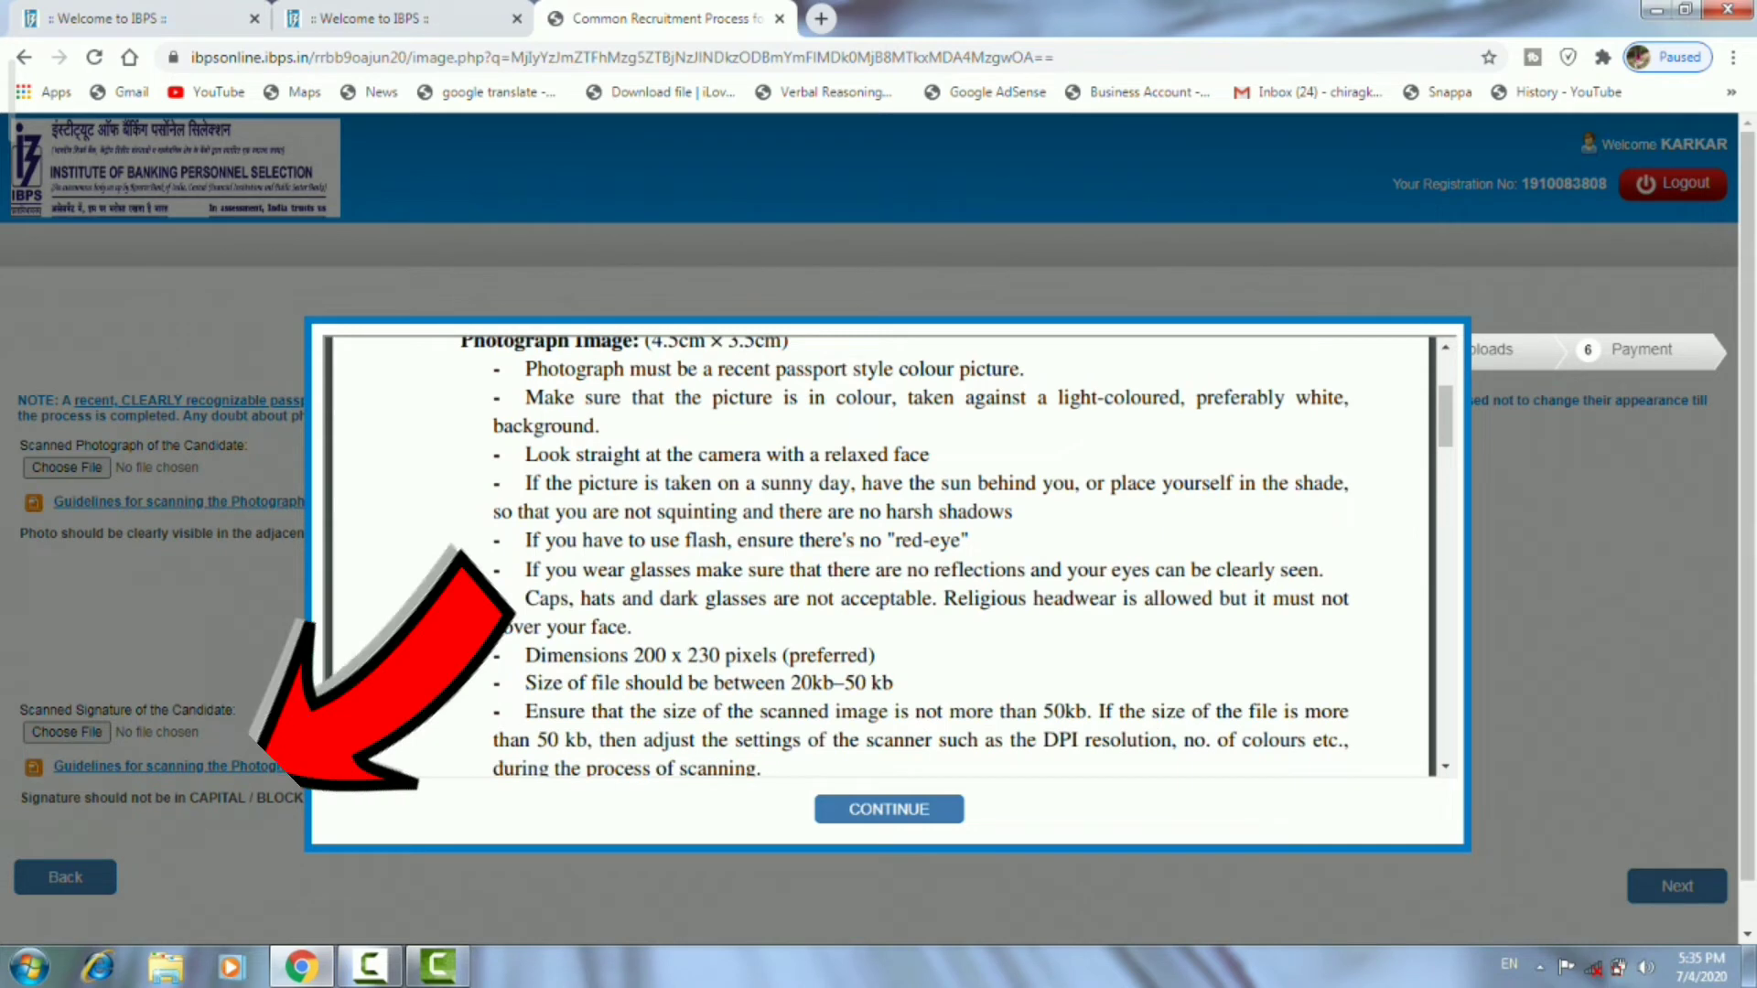
{"action": "scroll", "coordinate": [883, 549], "scroll_direction": "down", "scroll_amount": 10}
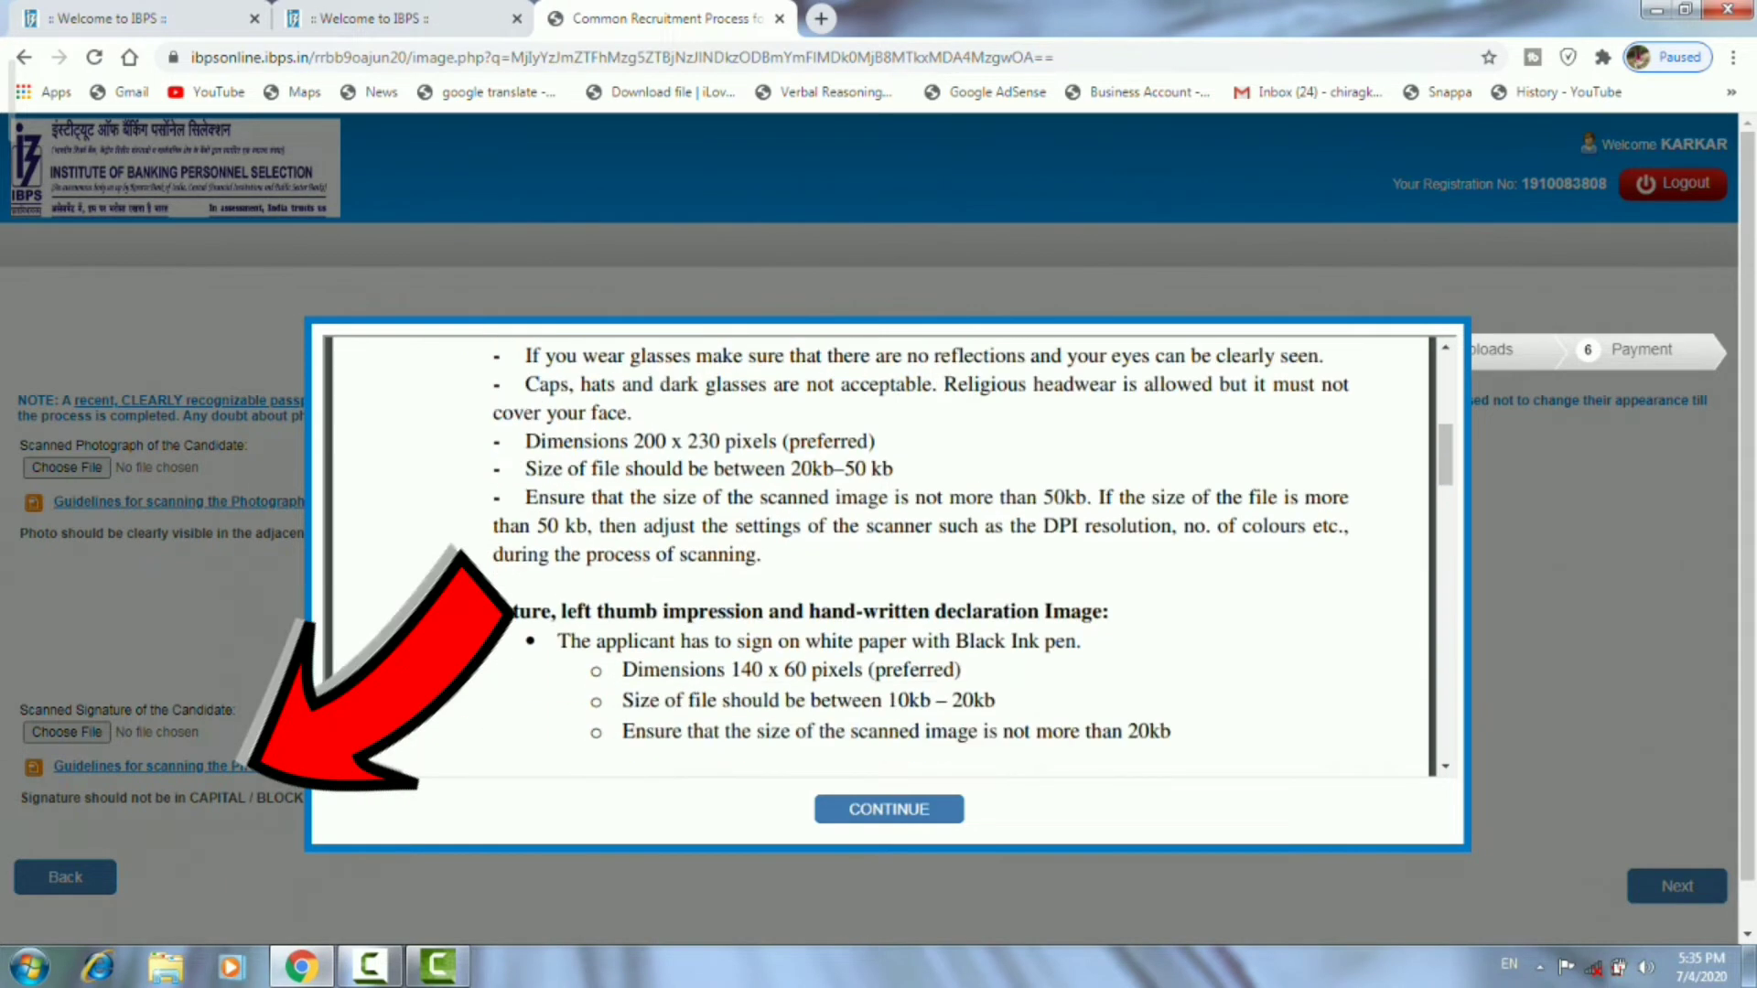
{"action": "scroll", "coordinate": [883, 549], "scroll_direction": "down", "scroll_amount": 10}
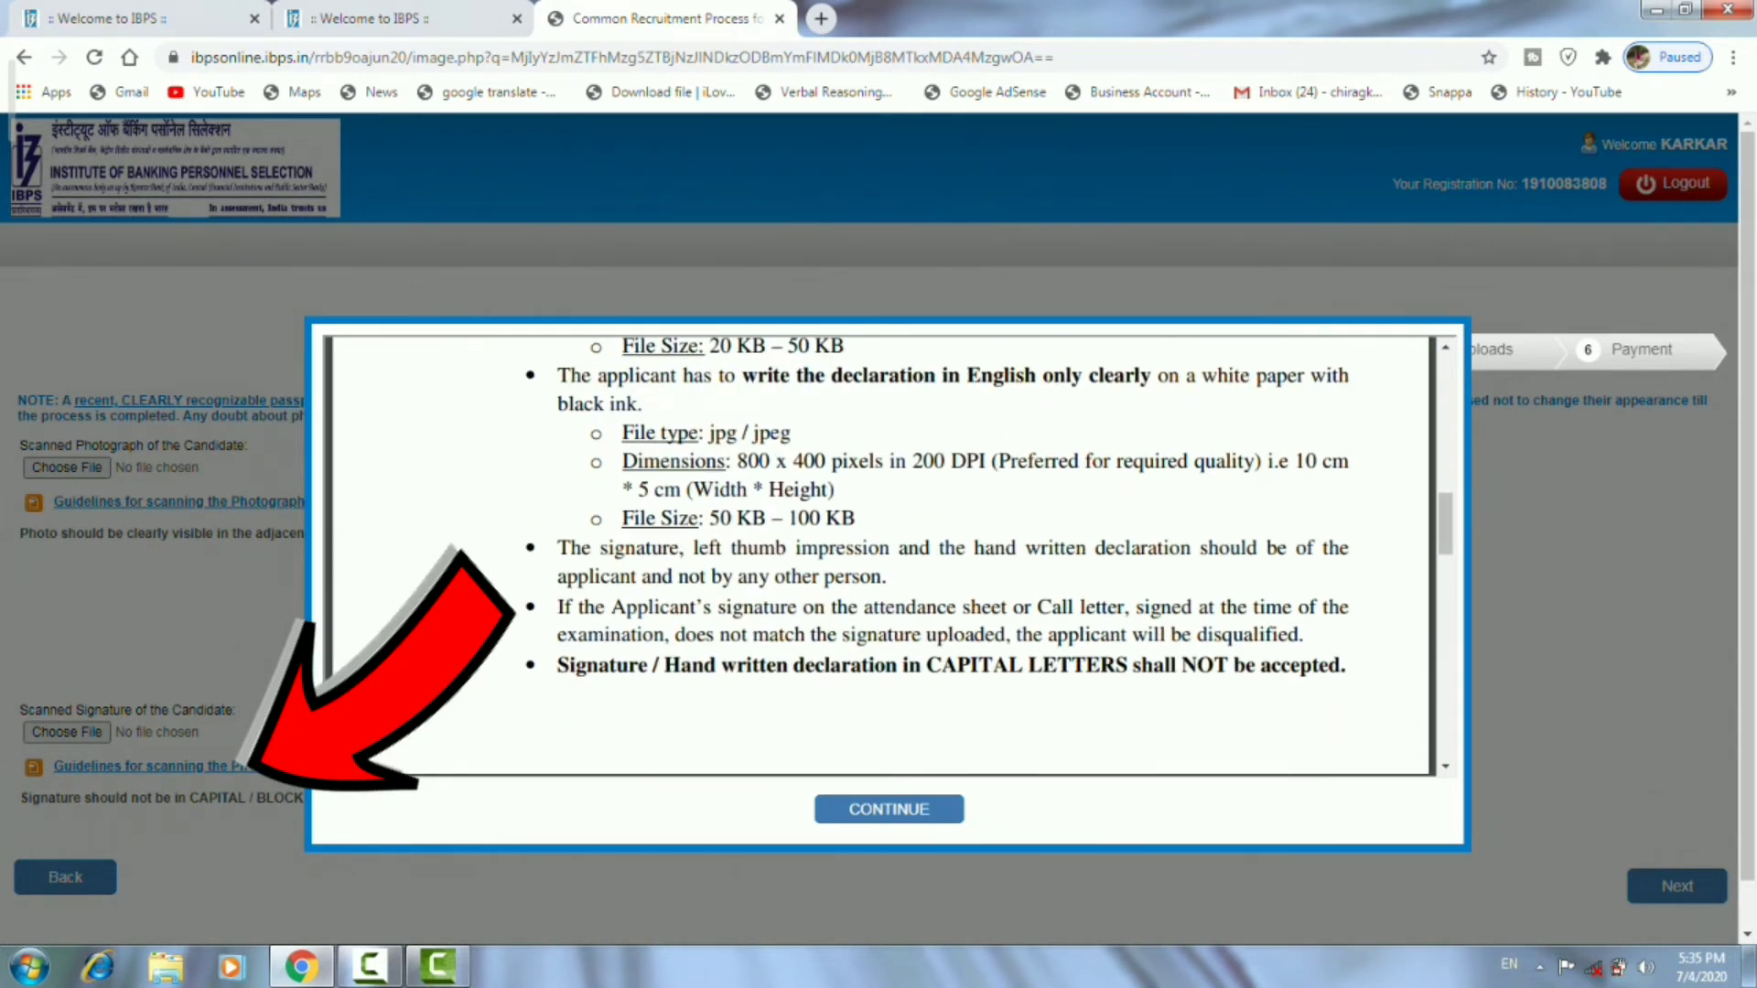
{"action": "scroll", "coordinate": [883, 549], "scroll_direction": "up", "scroll_amount": 1}
{"action": "scroll", "coordinate": [884, 549], "scroll_direction": "down", "scroll_amount": 10}
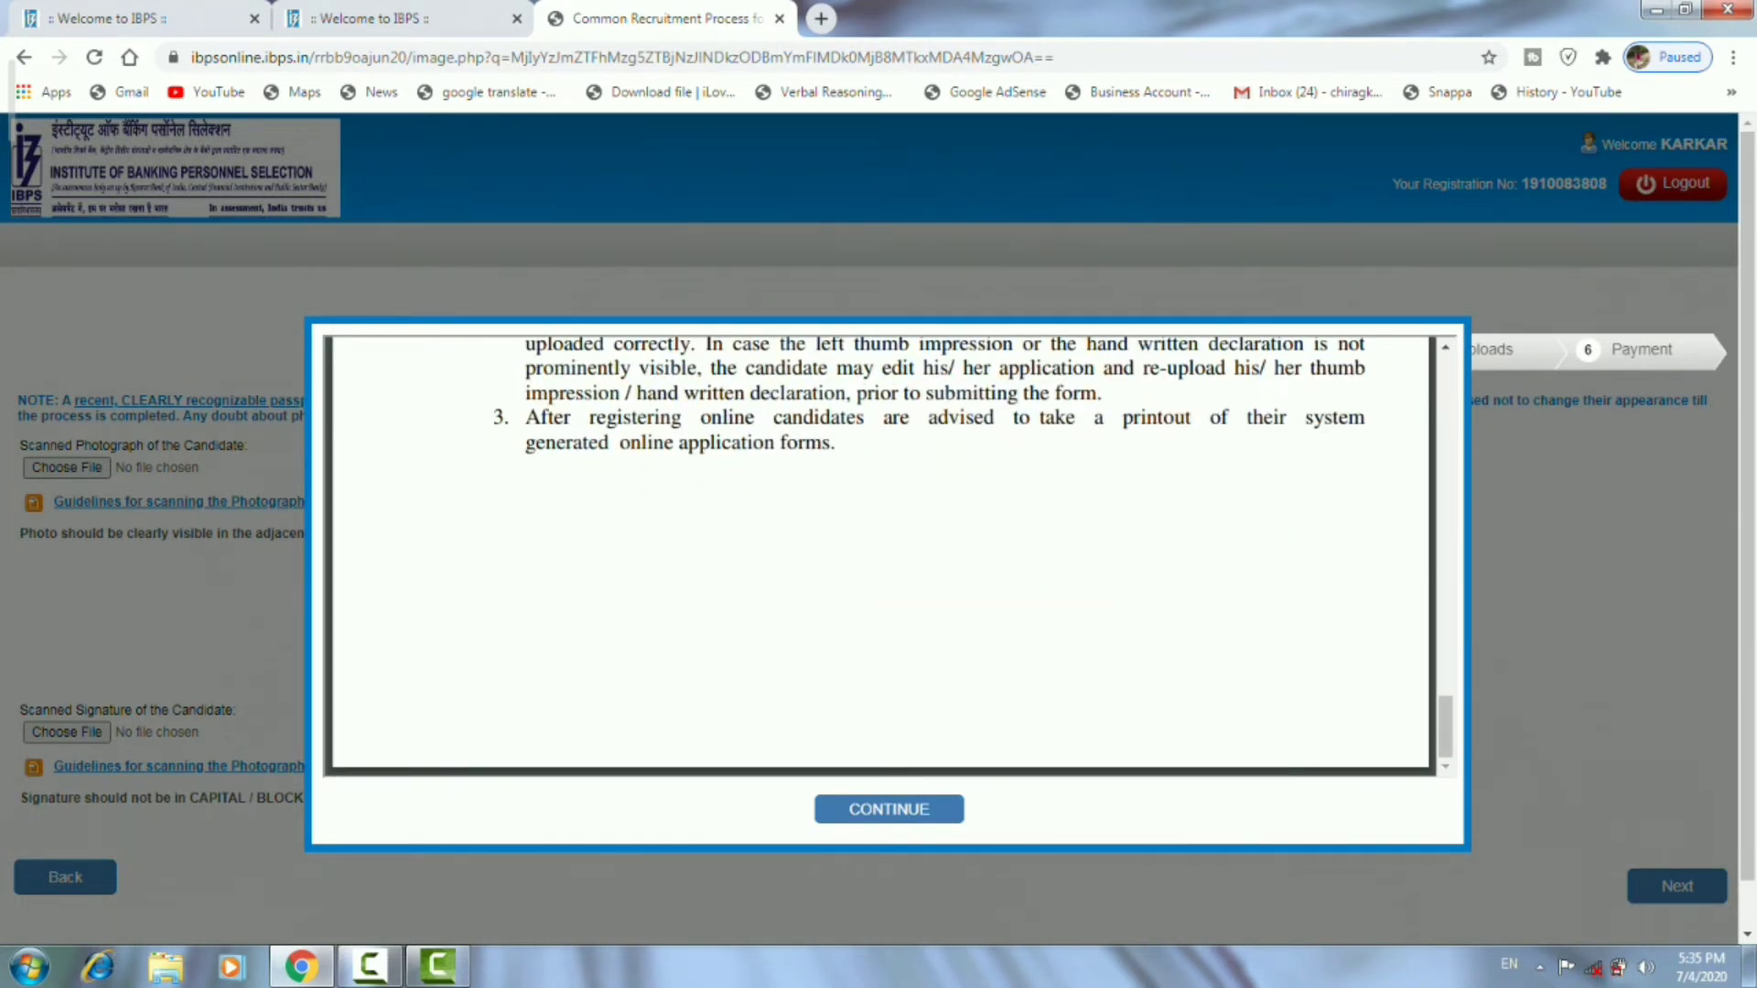
{"action": "scroll", "coordinate": [883, 549], "scroll_direction": "down", "scroll_amount": 5}
{"action": "left_click", "coordinate": [889, 809]}
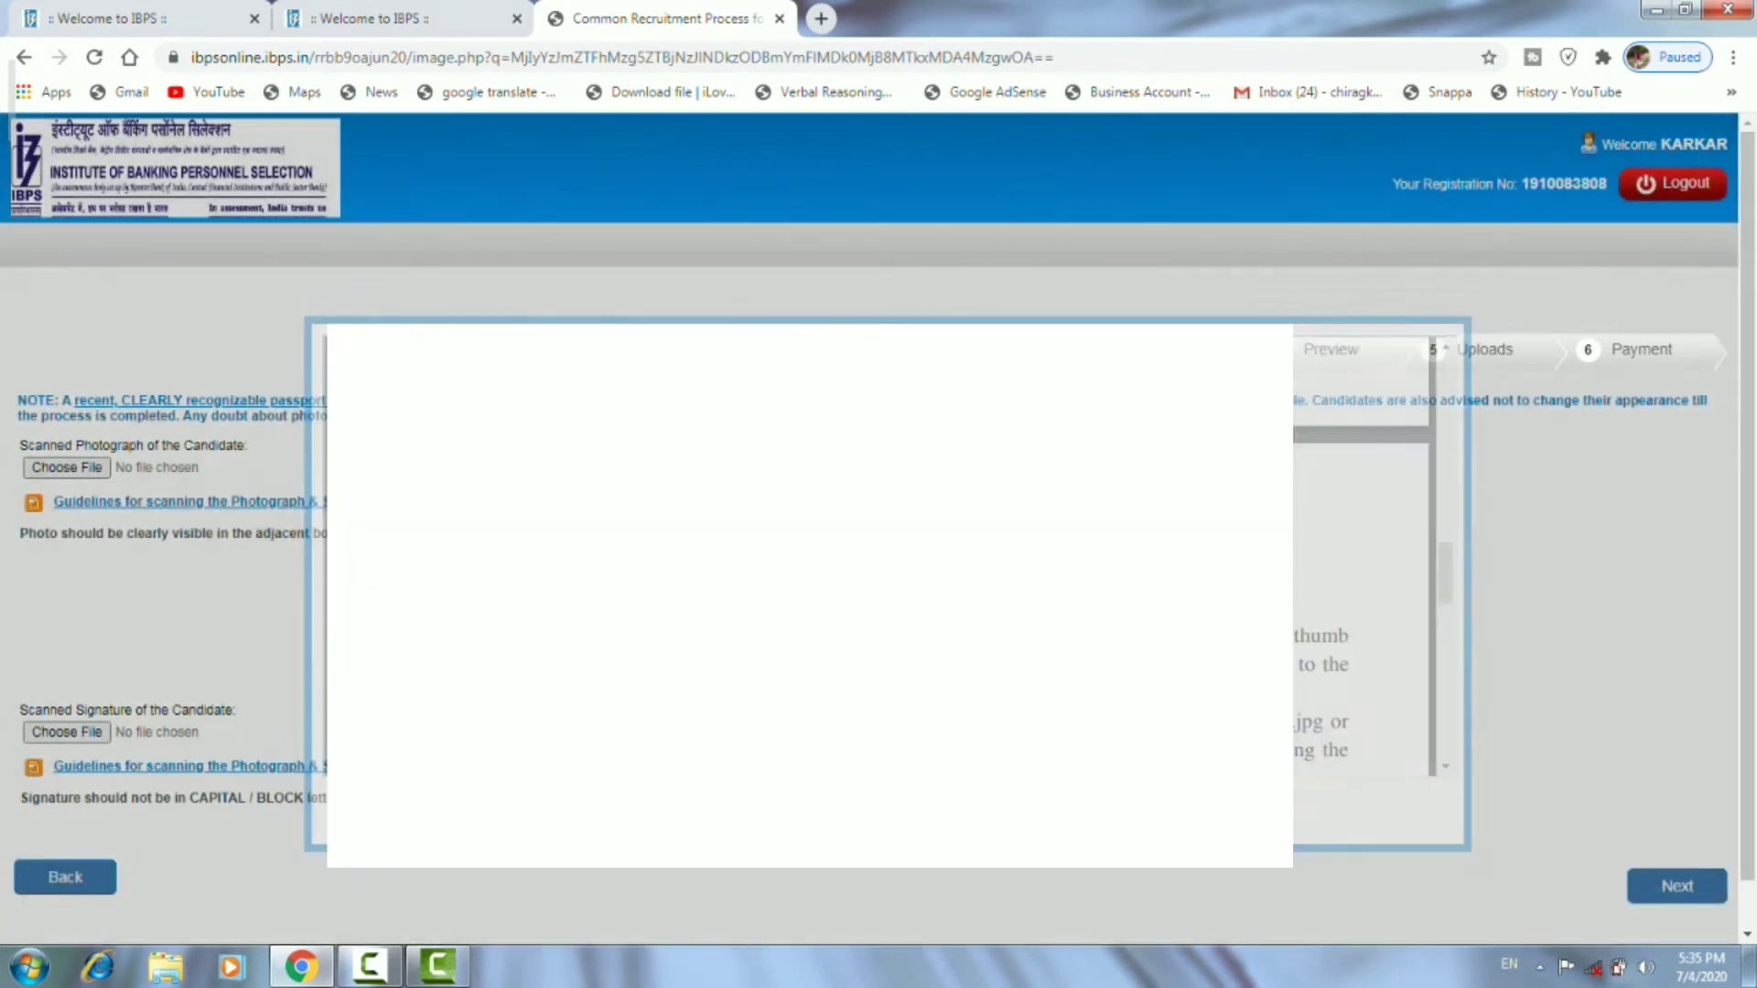
Move the application on to the Details step
{"action": "scroll", "coordinate": [869, 531], "scroll_direction": "down", "scroll_amount": 1}
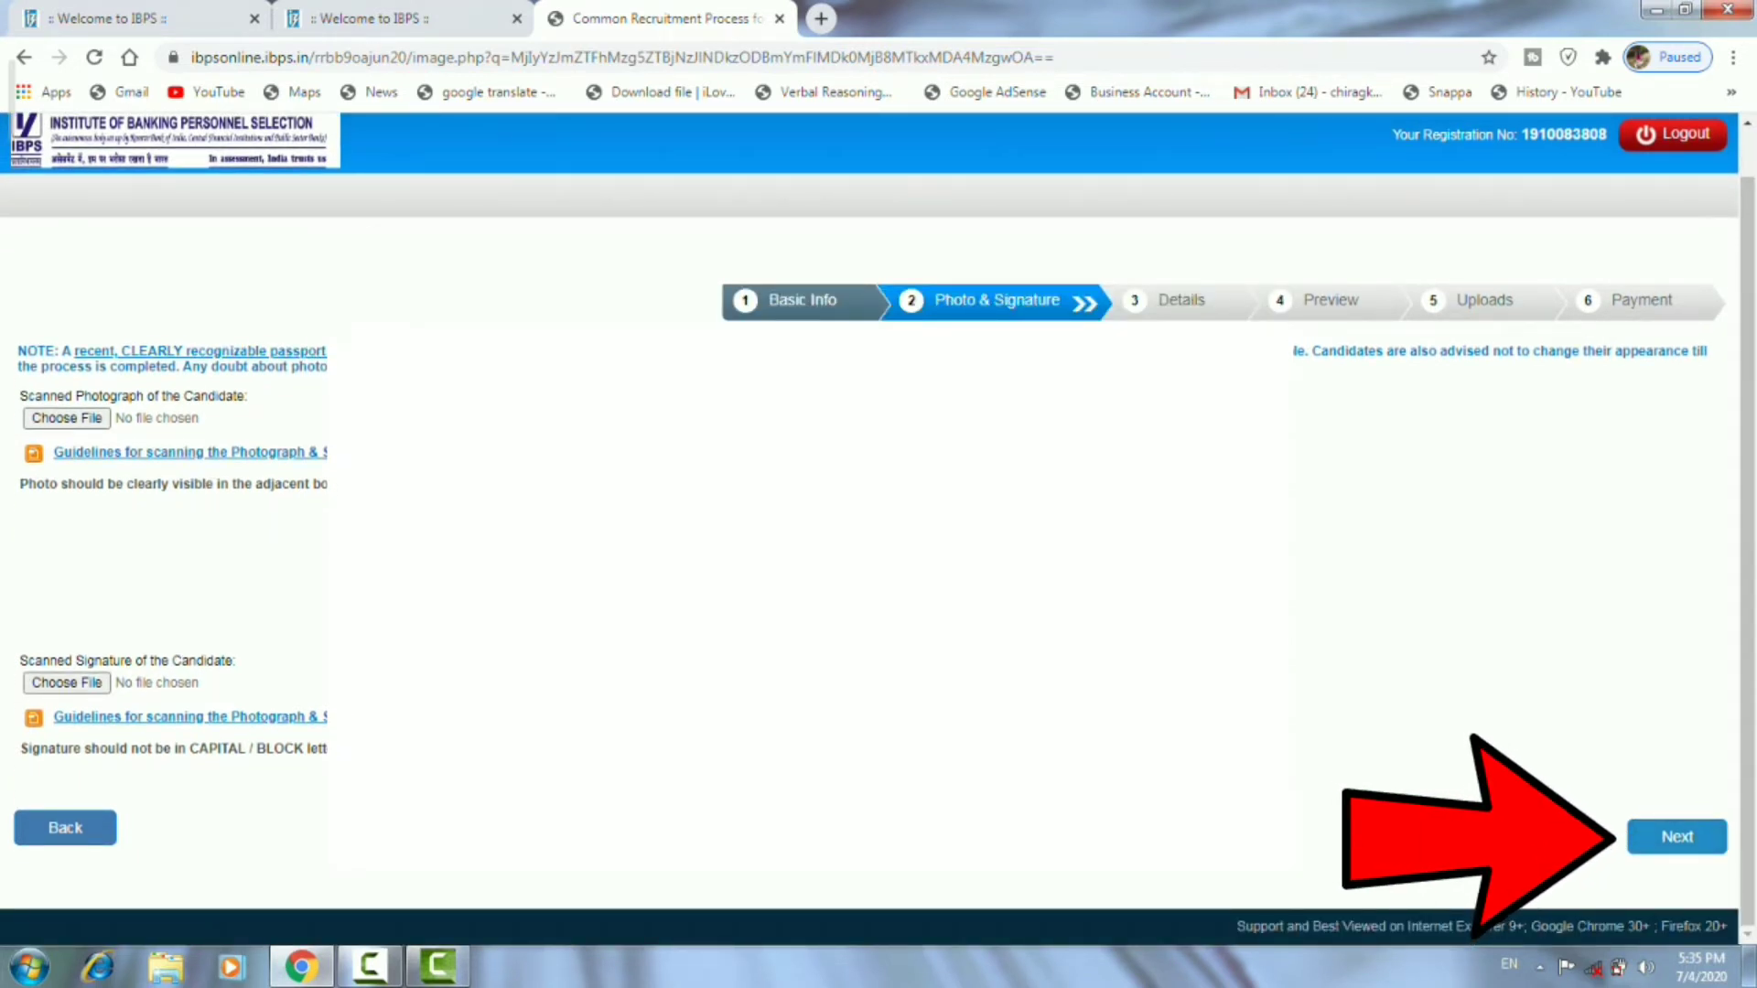
{"action": "left_click", "coordinate": [1677, 837]}
{"action": "scroll", "coordinate": [869, 531], "scroll_direction": "down", "scroll_amount": 1}
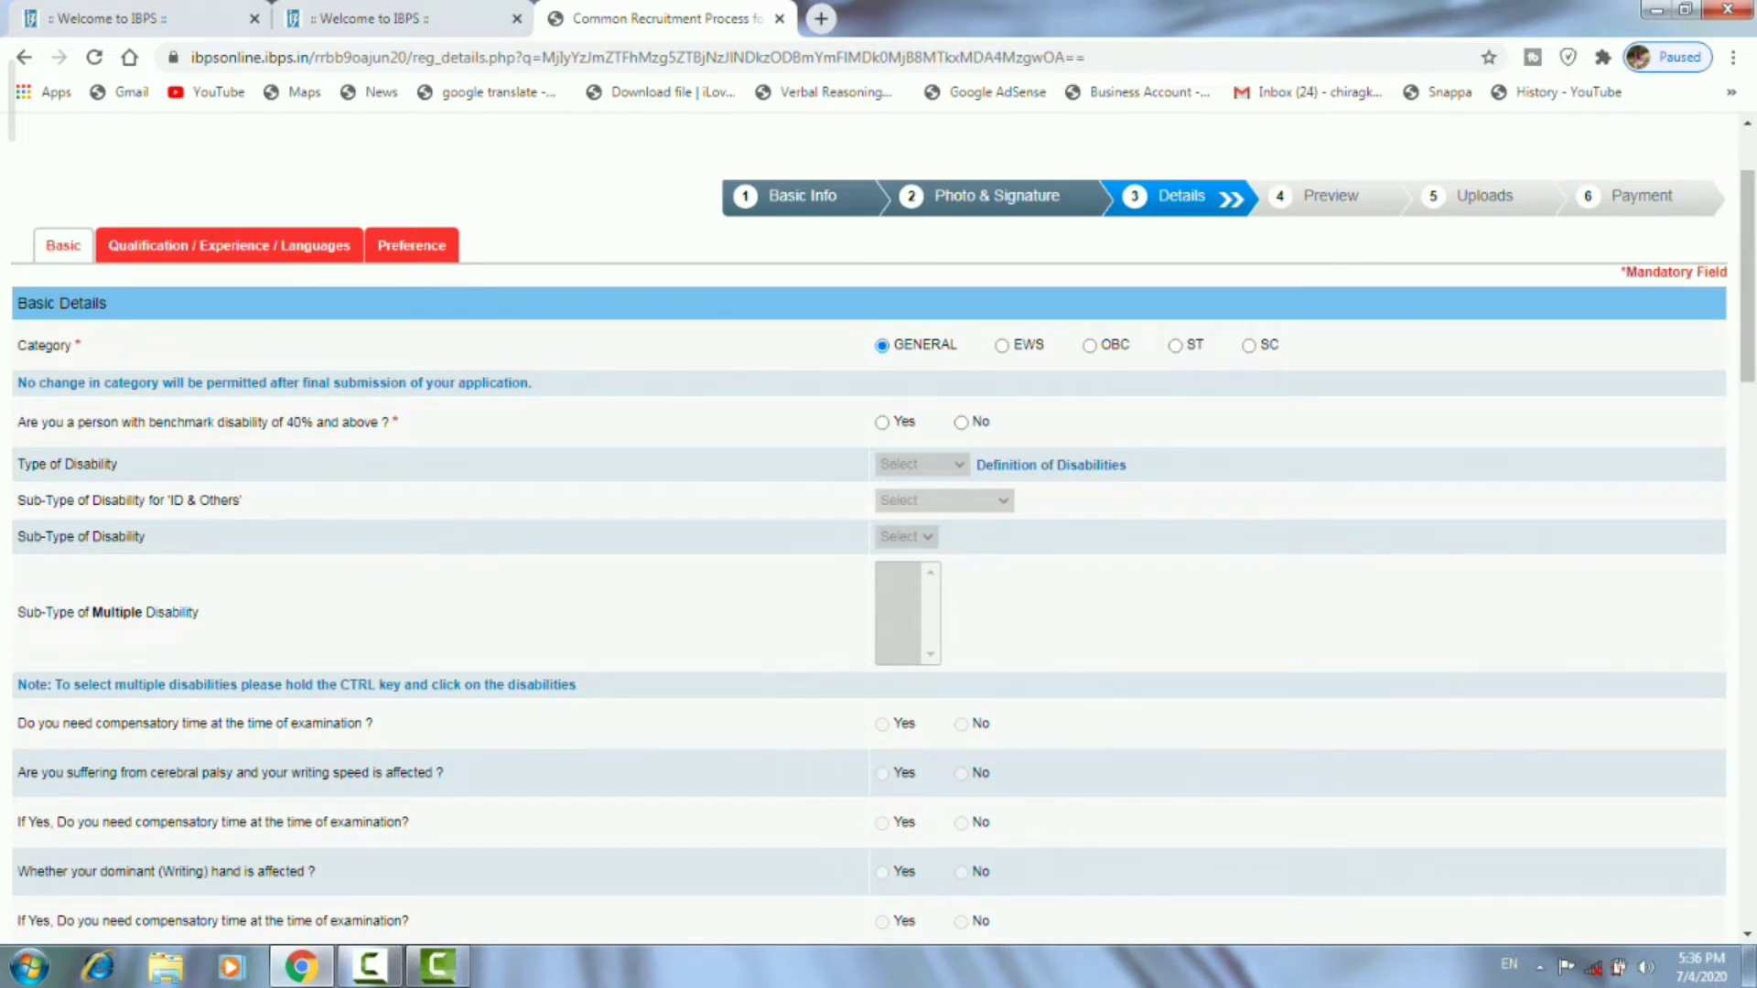
Answer No to the benchmark disability question and keep Indian nationality
{"action": "left_click", "coordinate": [961, 423]}
{"action": "scroll", "coordinate": [869, 531], "scroll_direction": "down", "scroll_amount": 3}
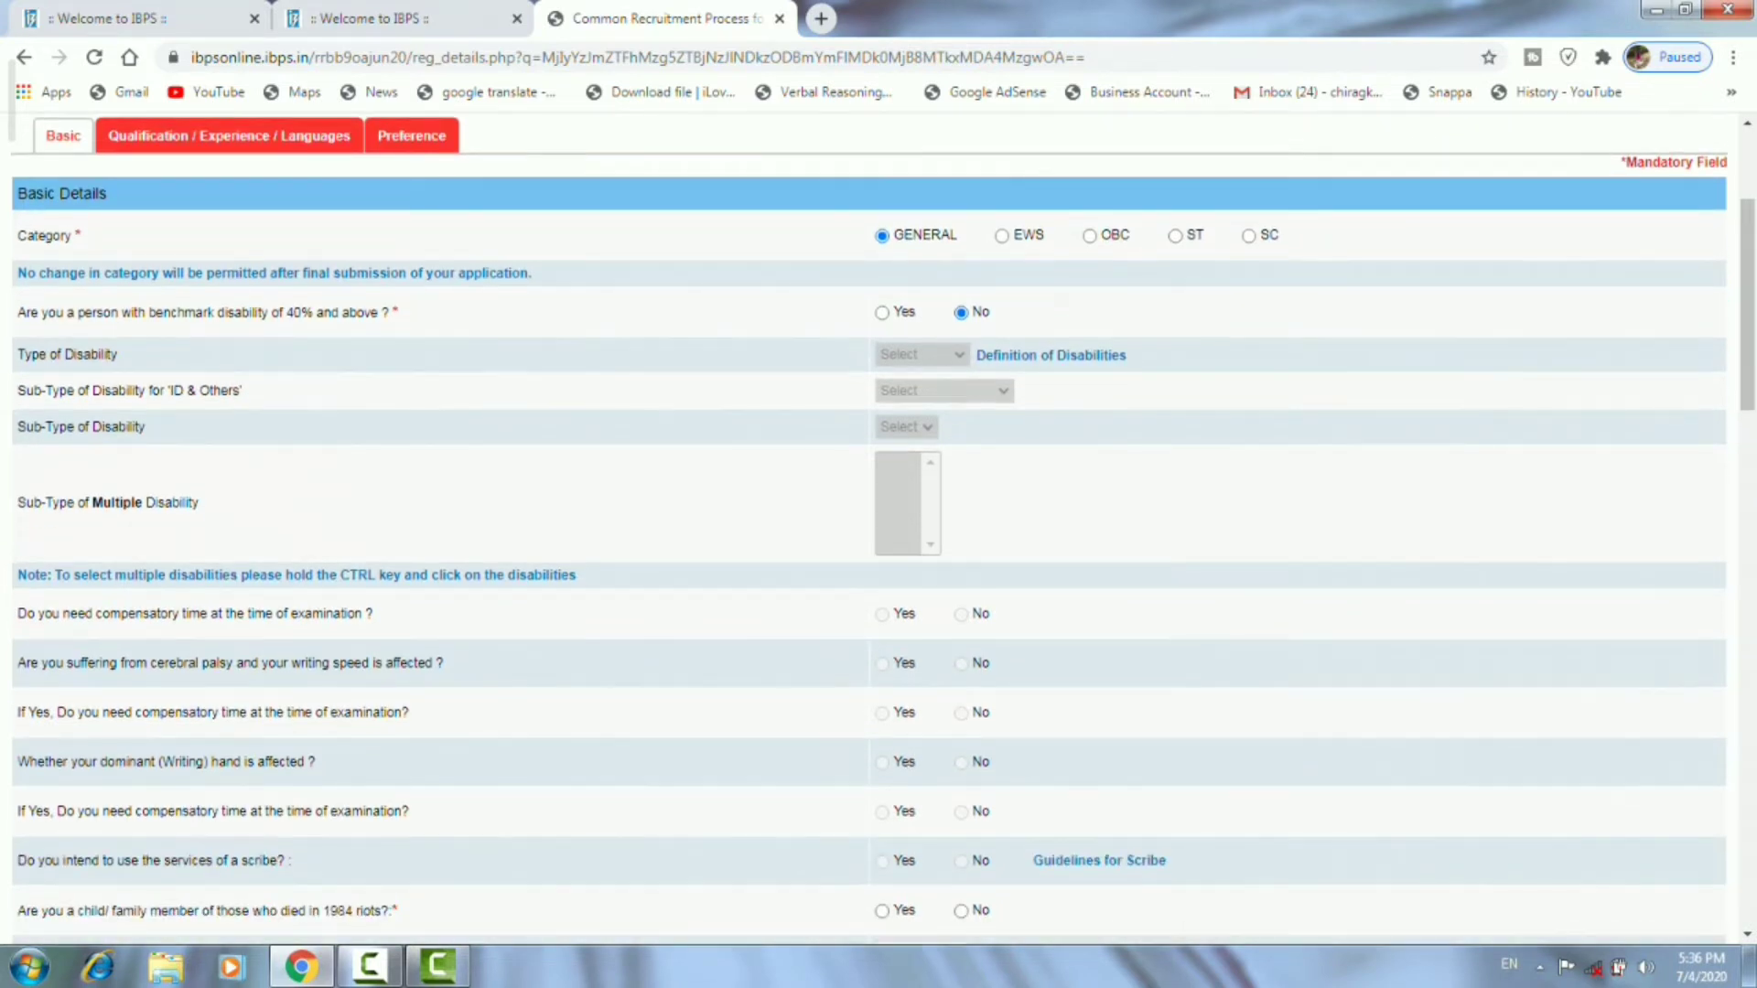
{"action": "scroll", "coordinate": [869, 531], "scroll_direction": "down", "scroll_amount": 3}
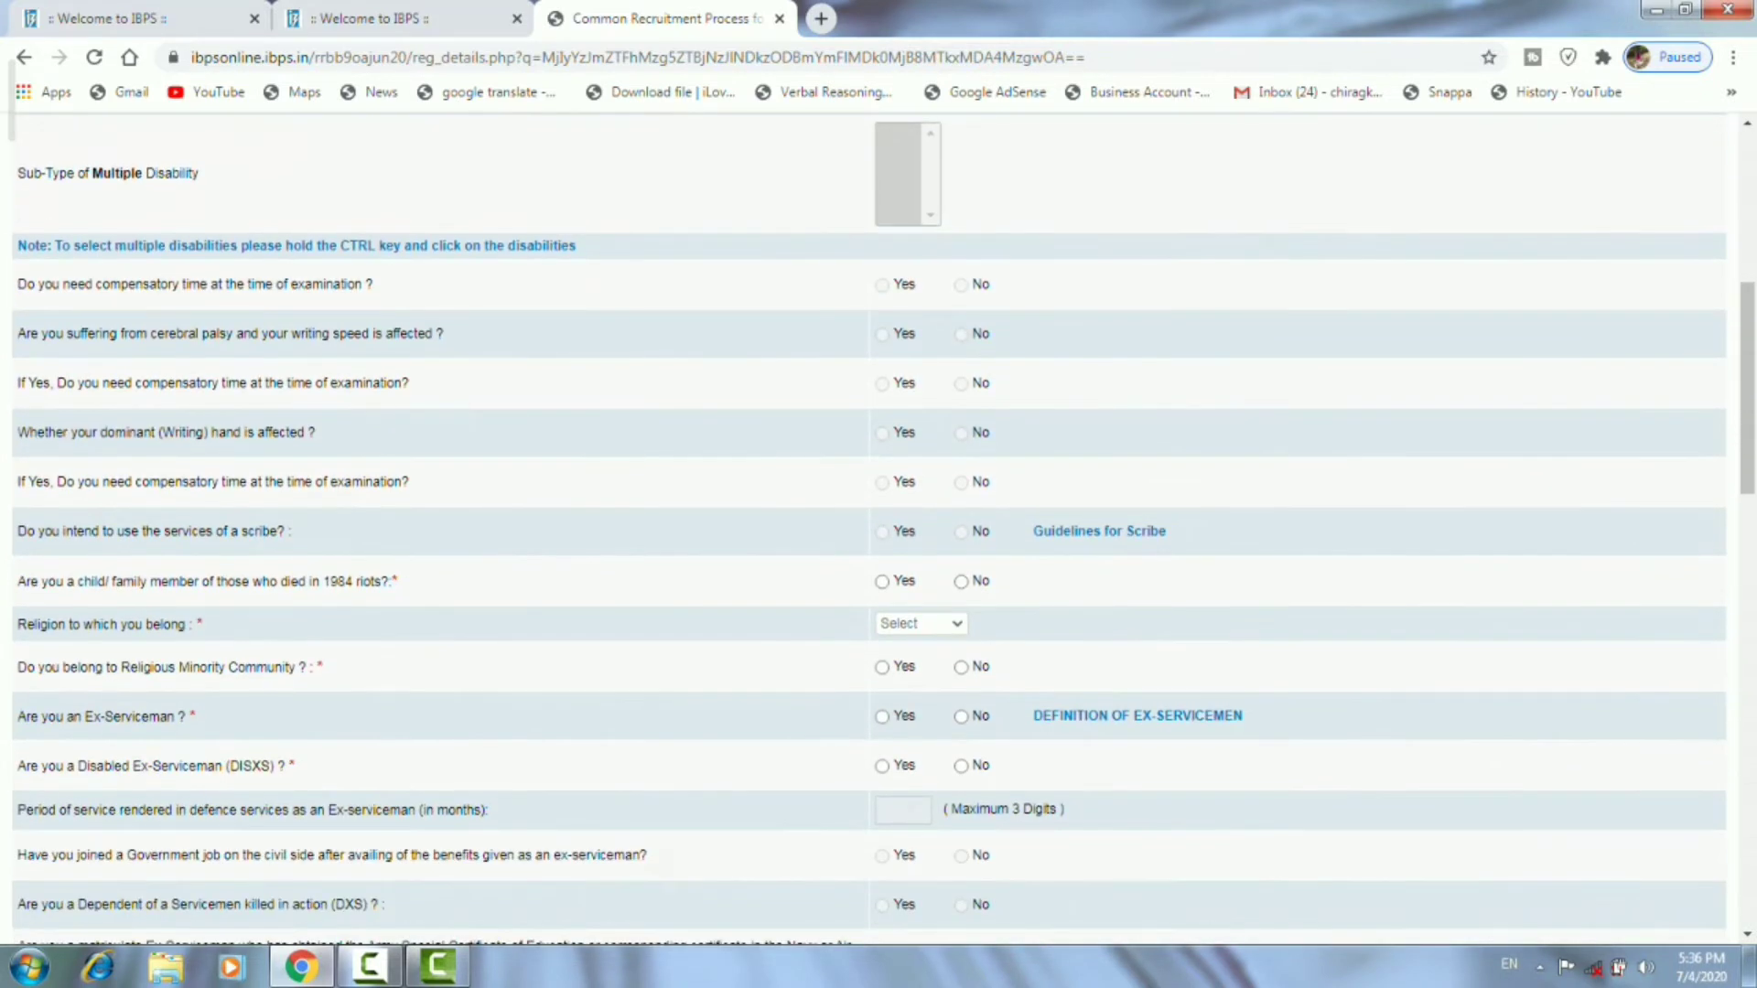
{"action": "scroll", "coordinate": [869, 531], "scroll_direction": "up", "scroll_amount": 3}
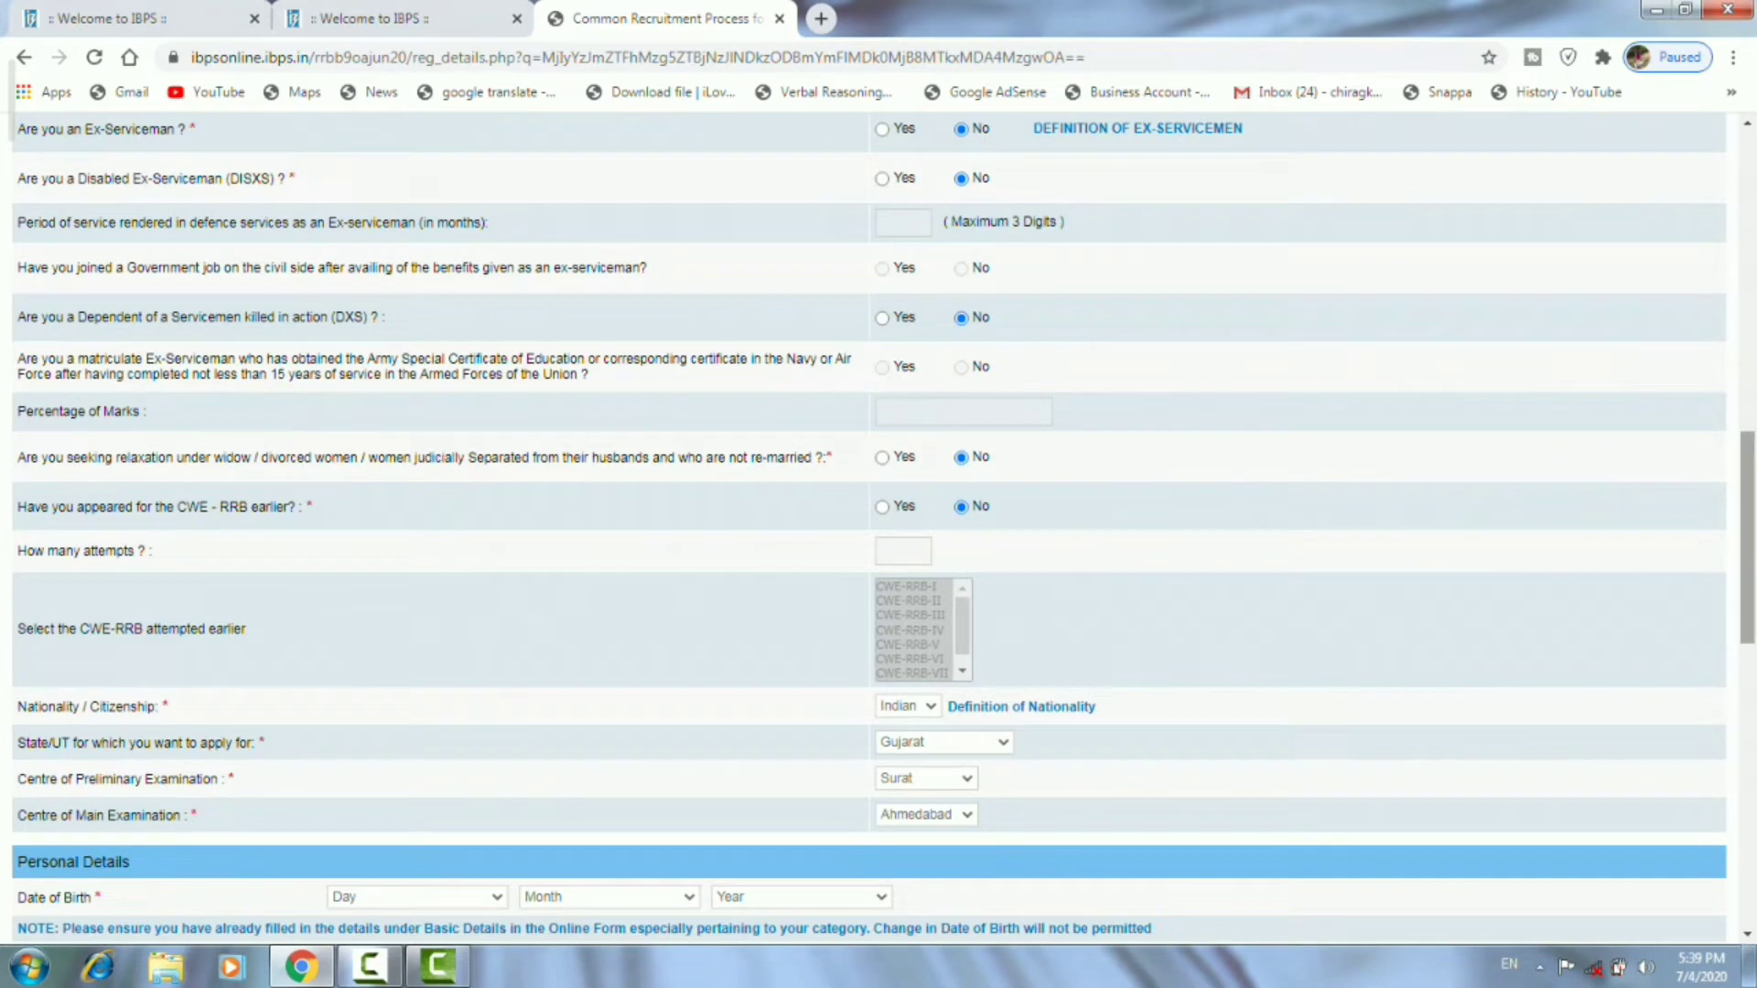
{"action": "scroll", "coordinate": [878, 531], "scroll_direction": "down", "scroll_amount": 2}
{"action": "scroll", "coordinate": [878, 531], "scroll_direction": "down", "scroll_amount": 4}
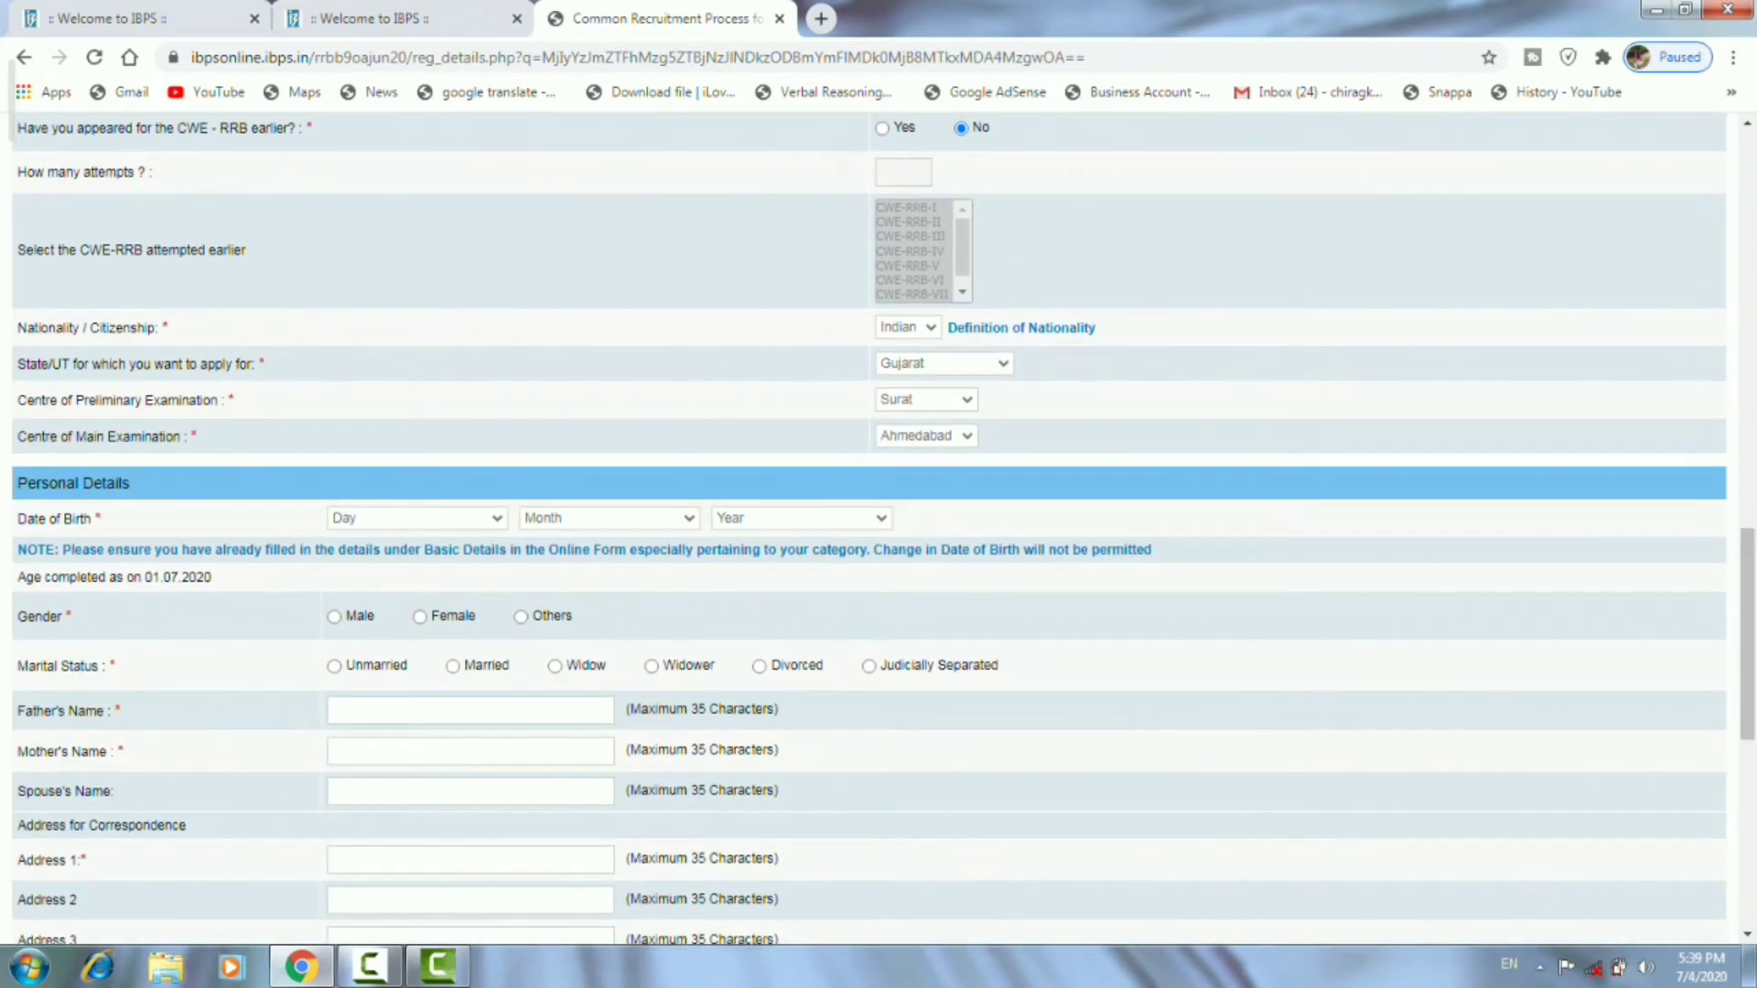
{"action": "left_click", "coordinate": [908, 327]}
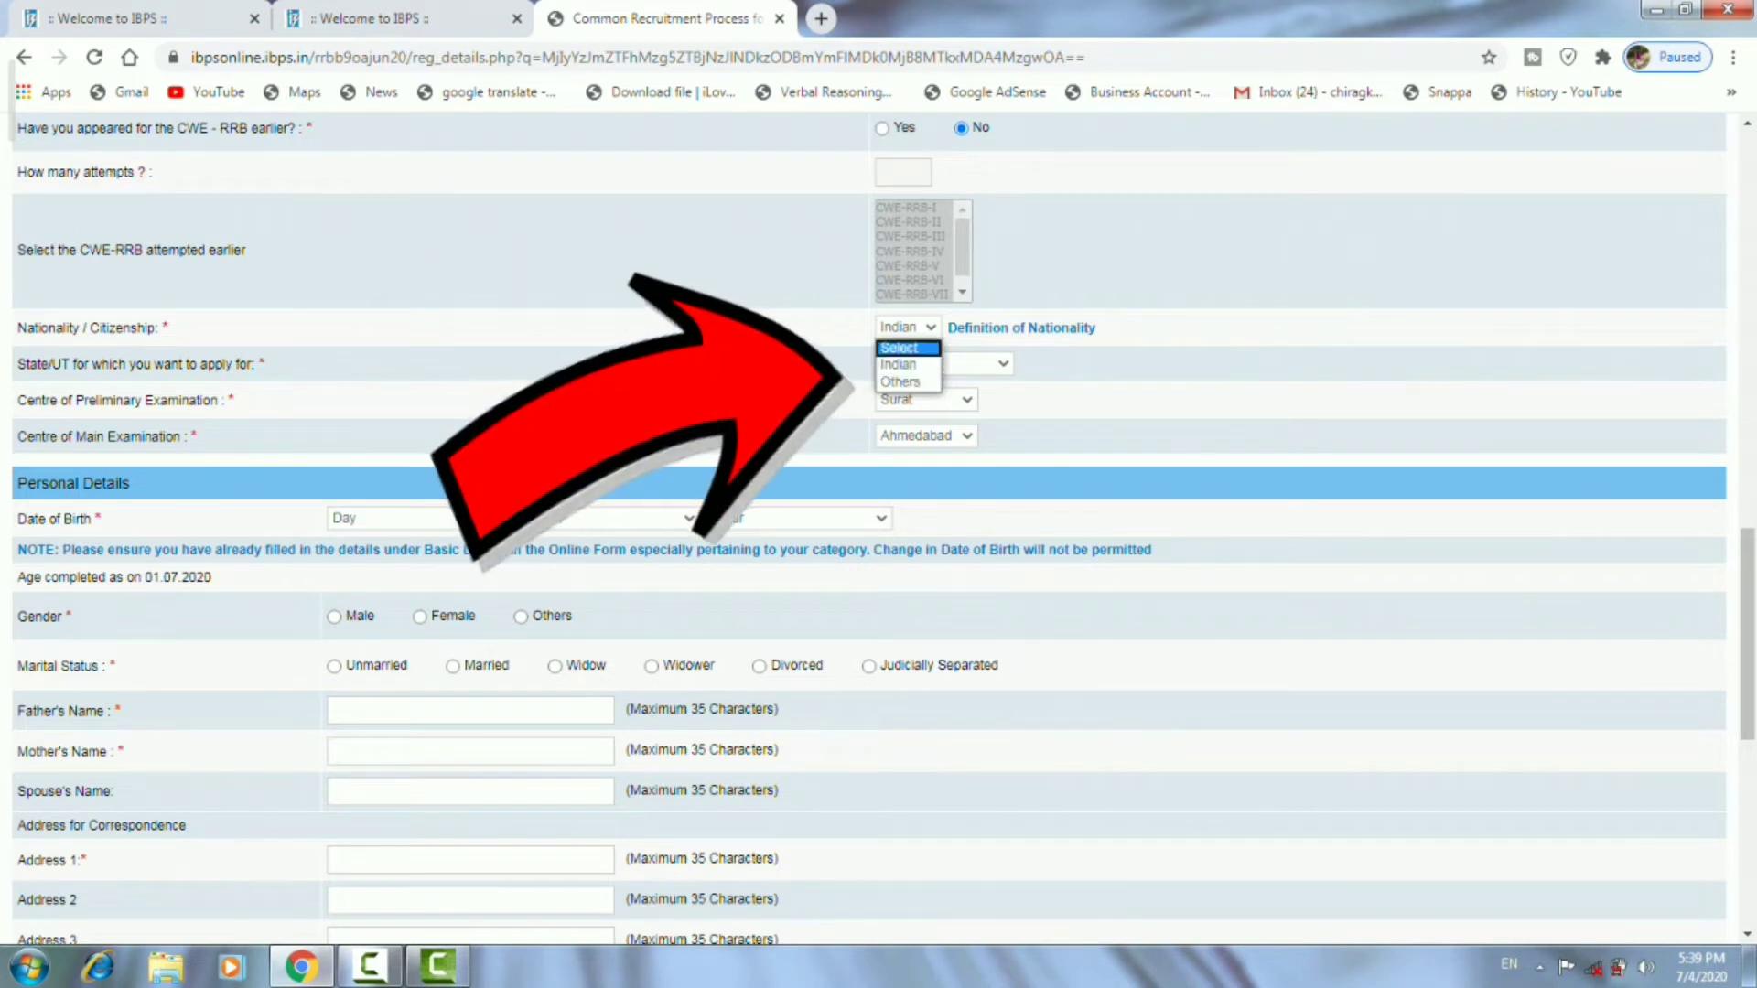
{"action": "left_click", "coordinate": [904, 364]}
Apply for Gujarat with Surat as the preliminary examination centre
{"action": "left_click", "coordinate": [944, 364]}
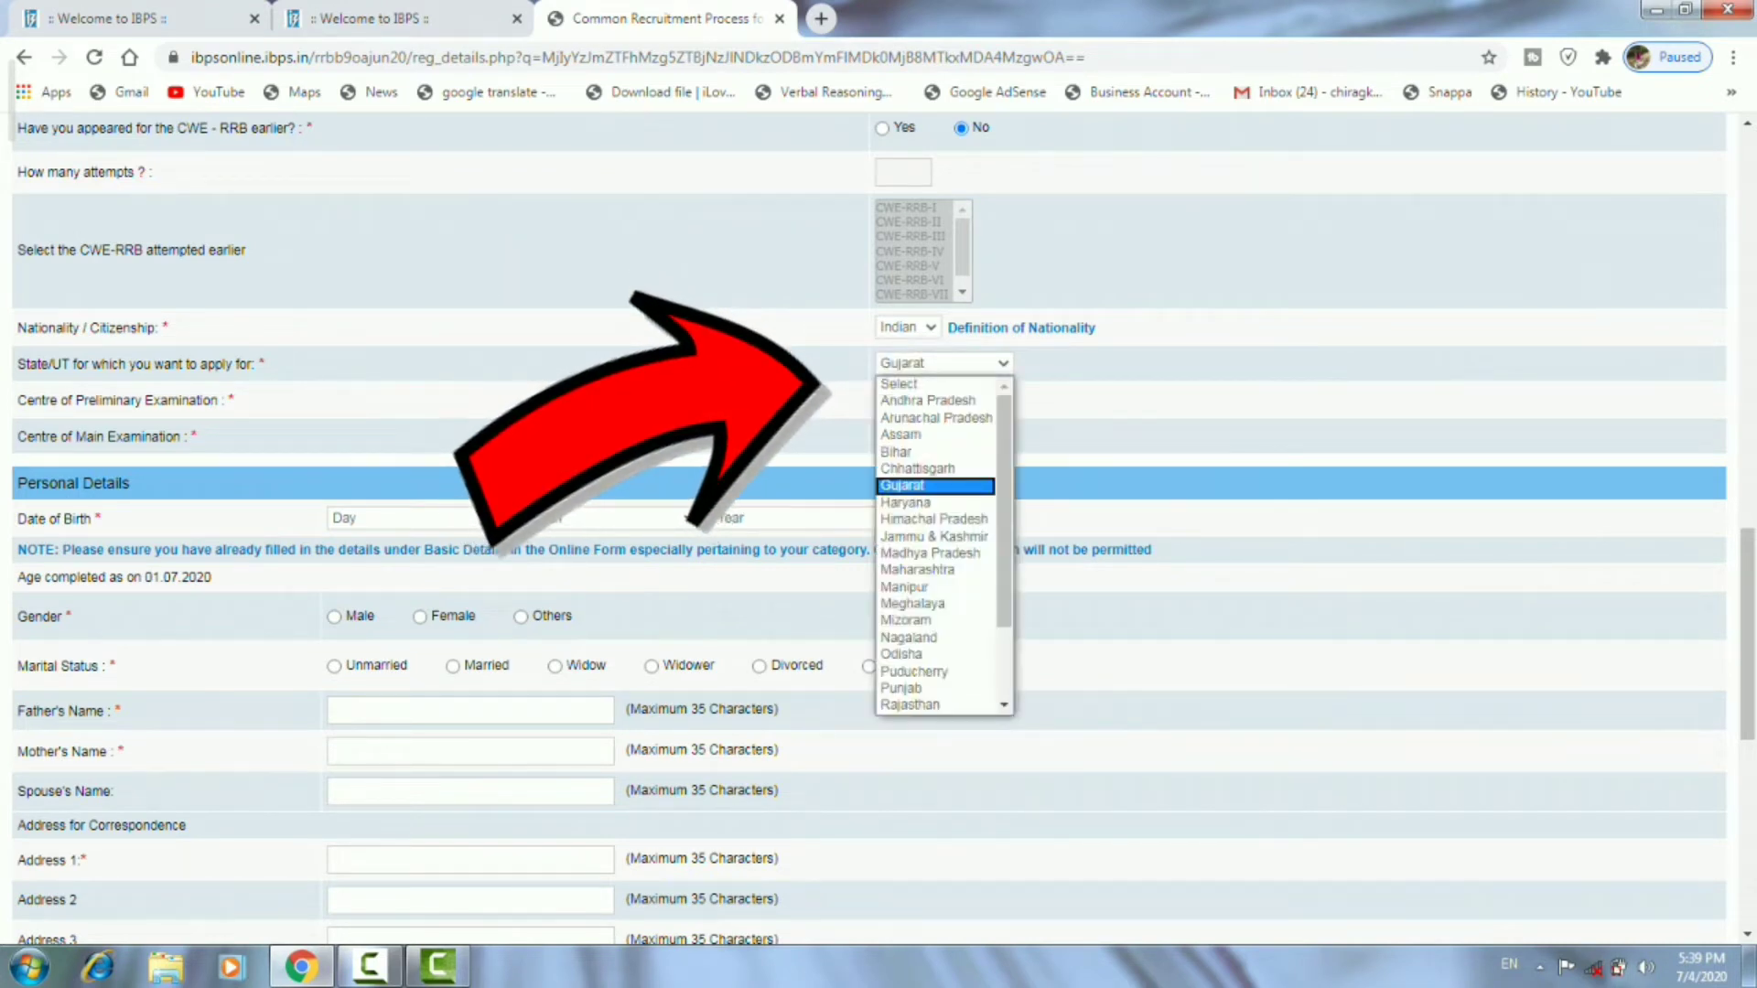
{"action": "scroll", "coordinate": [935, 416], "scroll_direction": "down", "scroll_amount": 2}
{"action": "scroll", "coordinate": [935, 417], "scroll_direction": "up", "scroll_amount": 3}
{"action": "left_click", "coordinate": [934, 486]}
{"action": "left_click", "coordinate": [926, 436]}
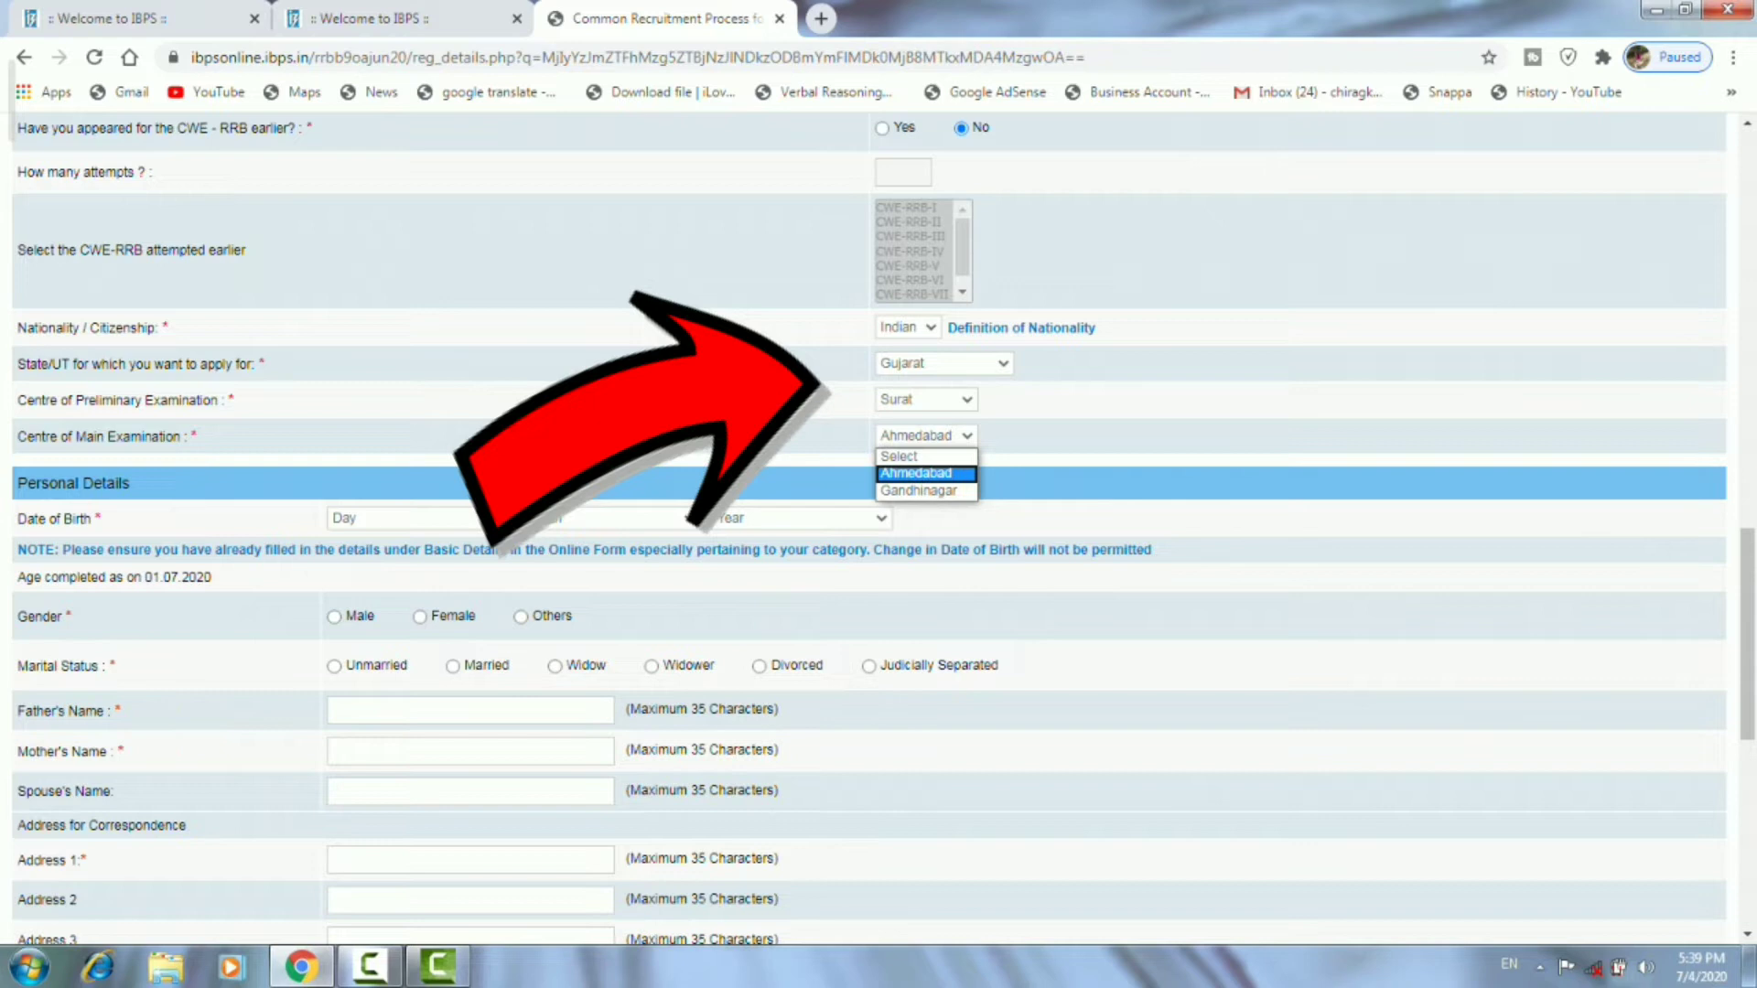
{"action": "key", "text": "Up"}
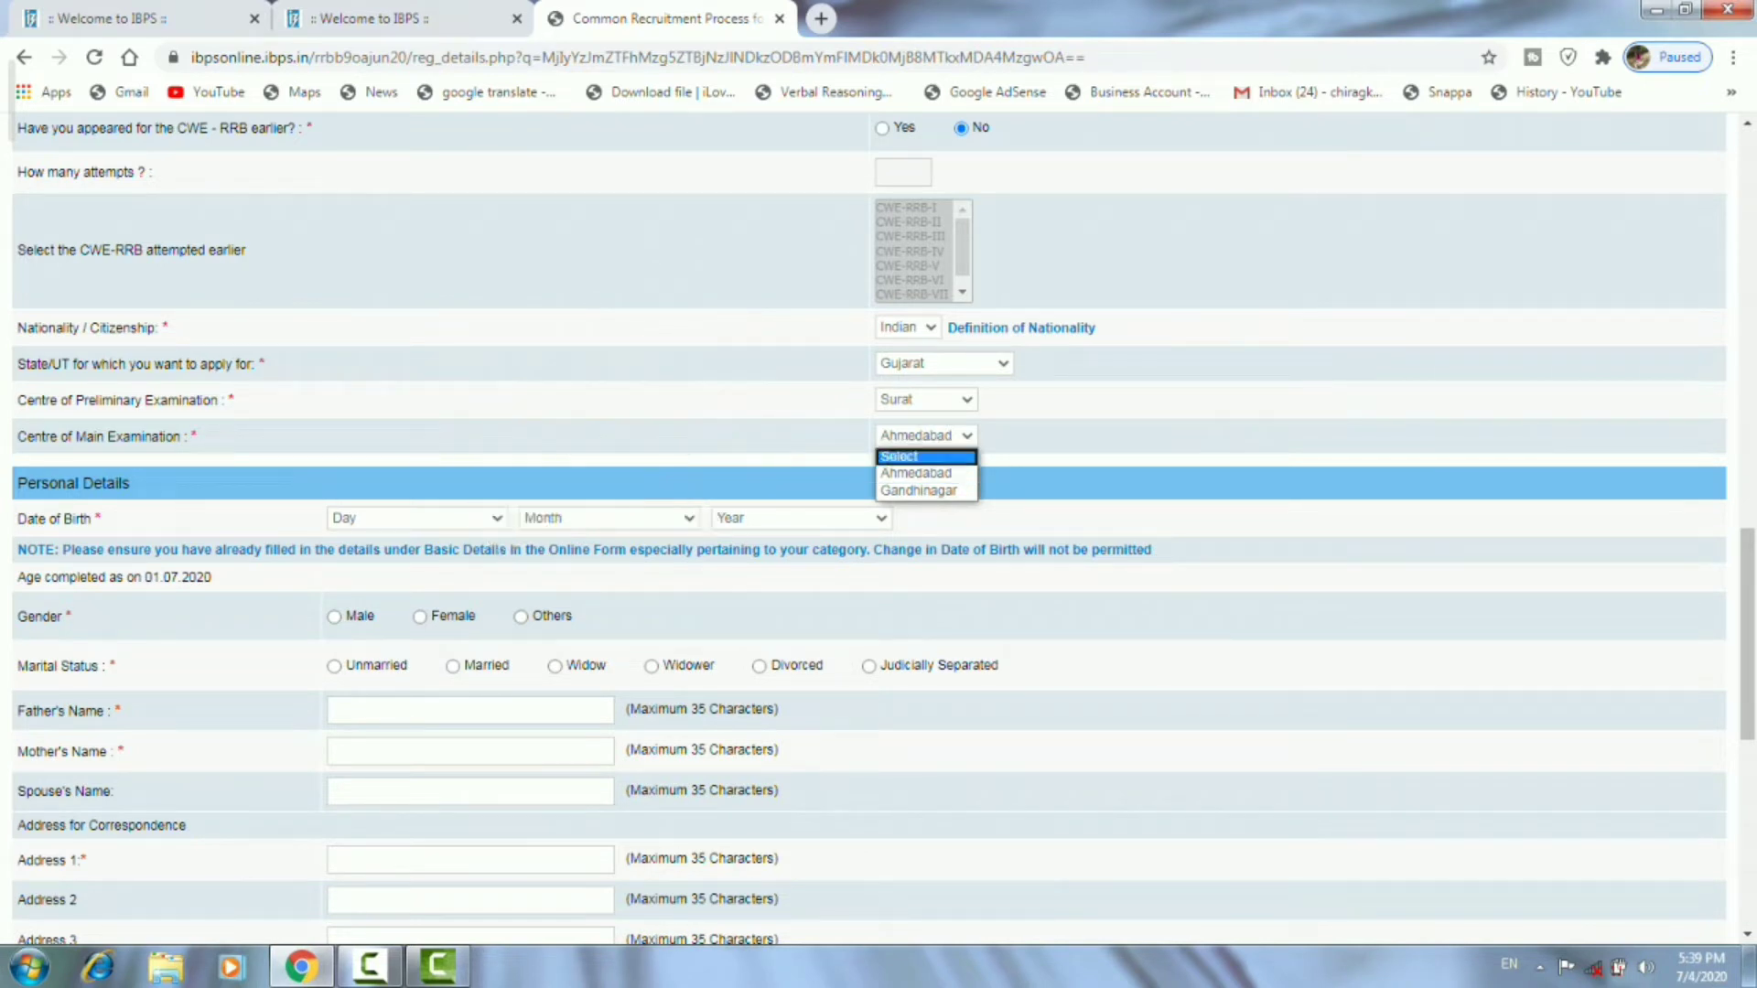
{"action": "left_click", "coordinate": [926, 436]}
{"action": "left_click", "coordinate": [927, 400]}
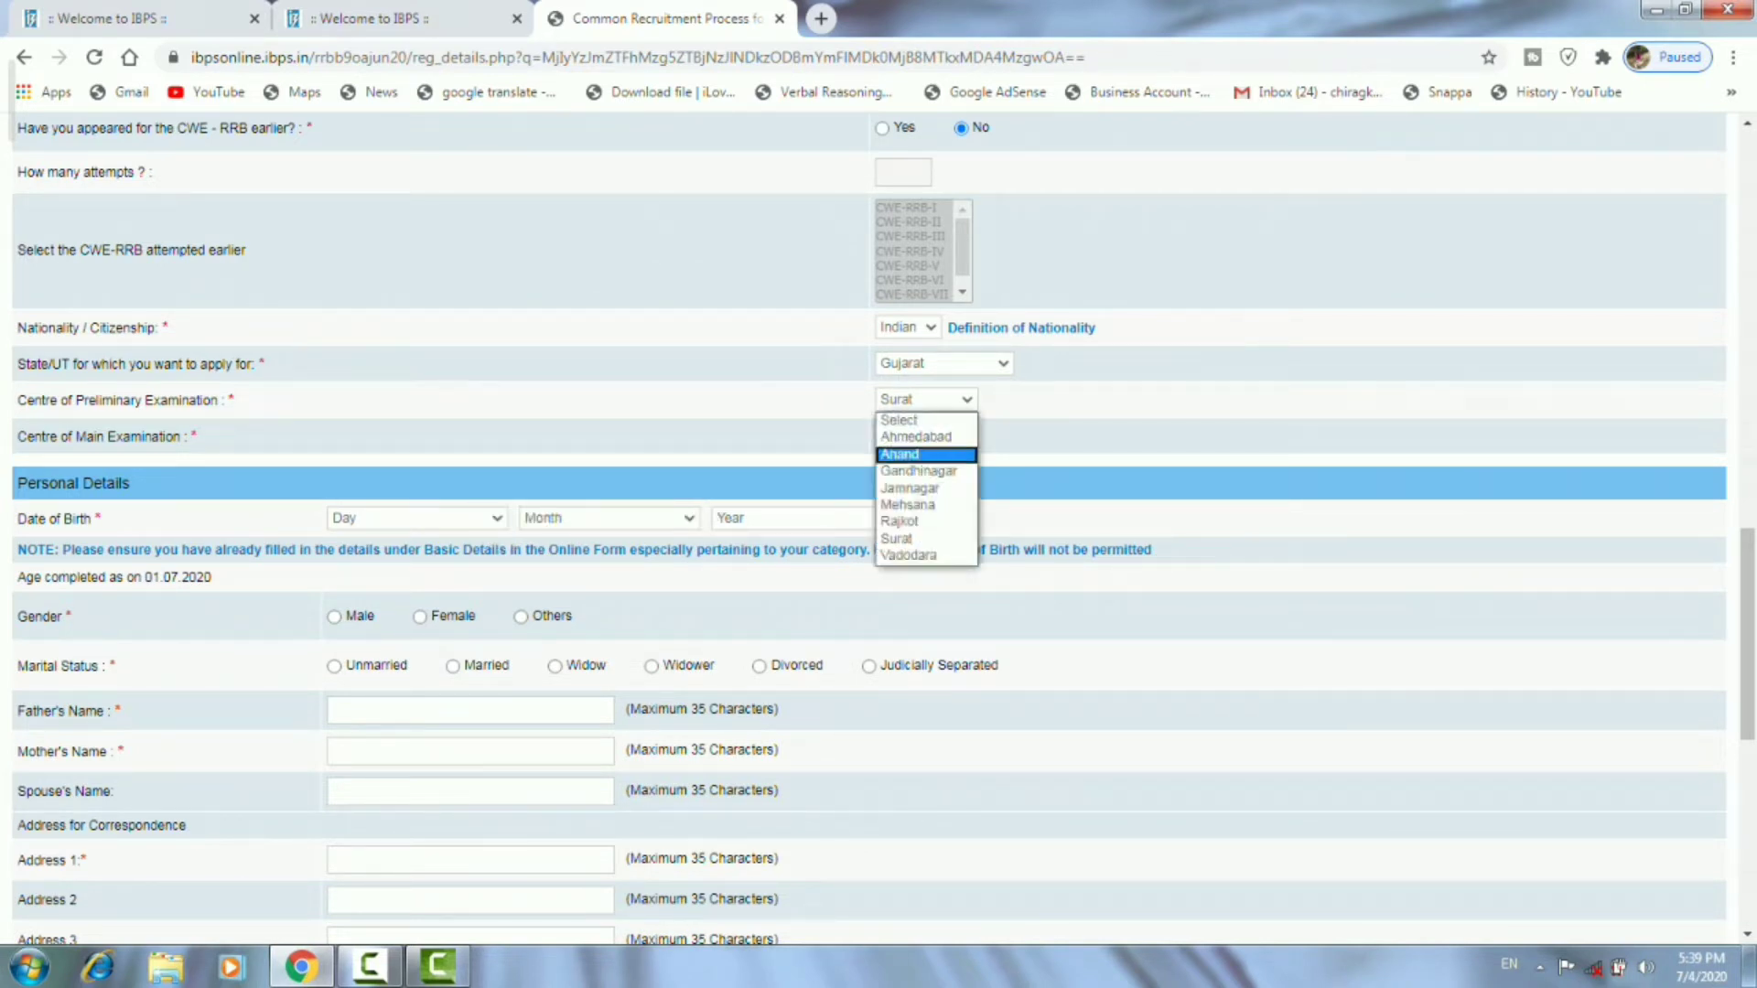
{"action": "key", "text": "Down"}
{"action": "key", "text": "Down"}
{"action": "key", "text": "Return"}
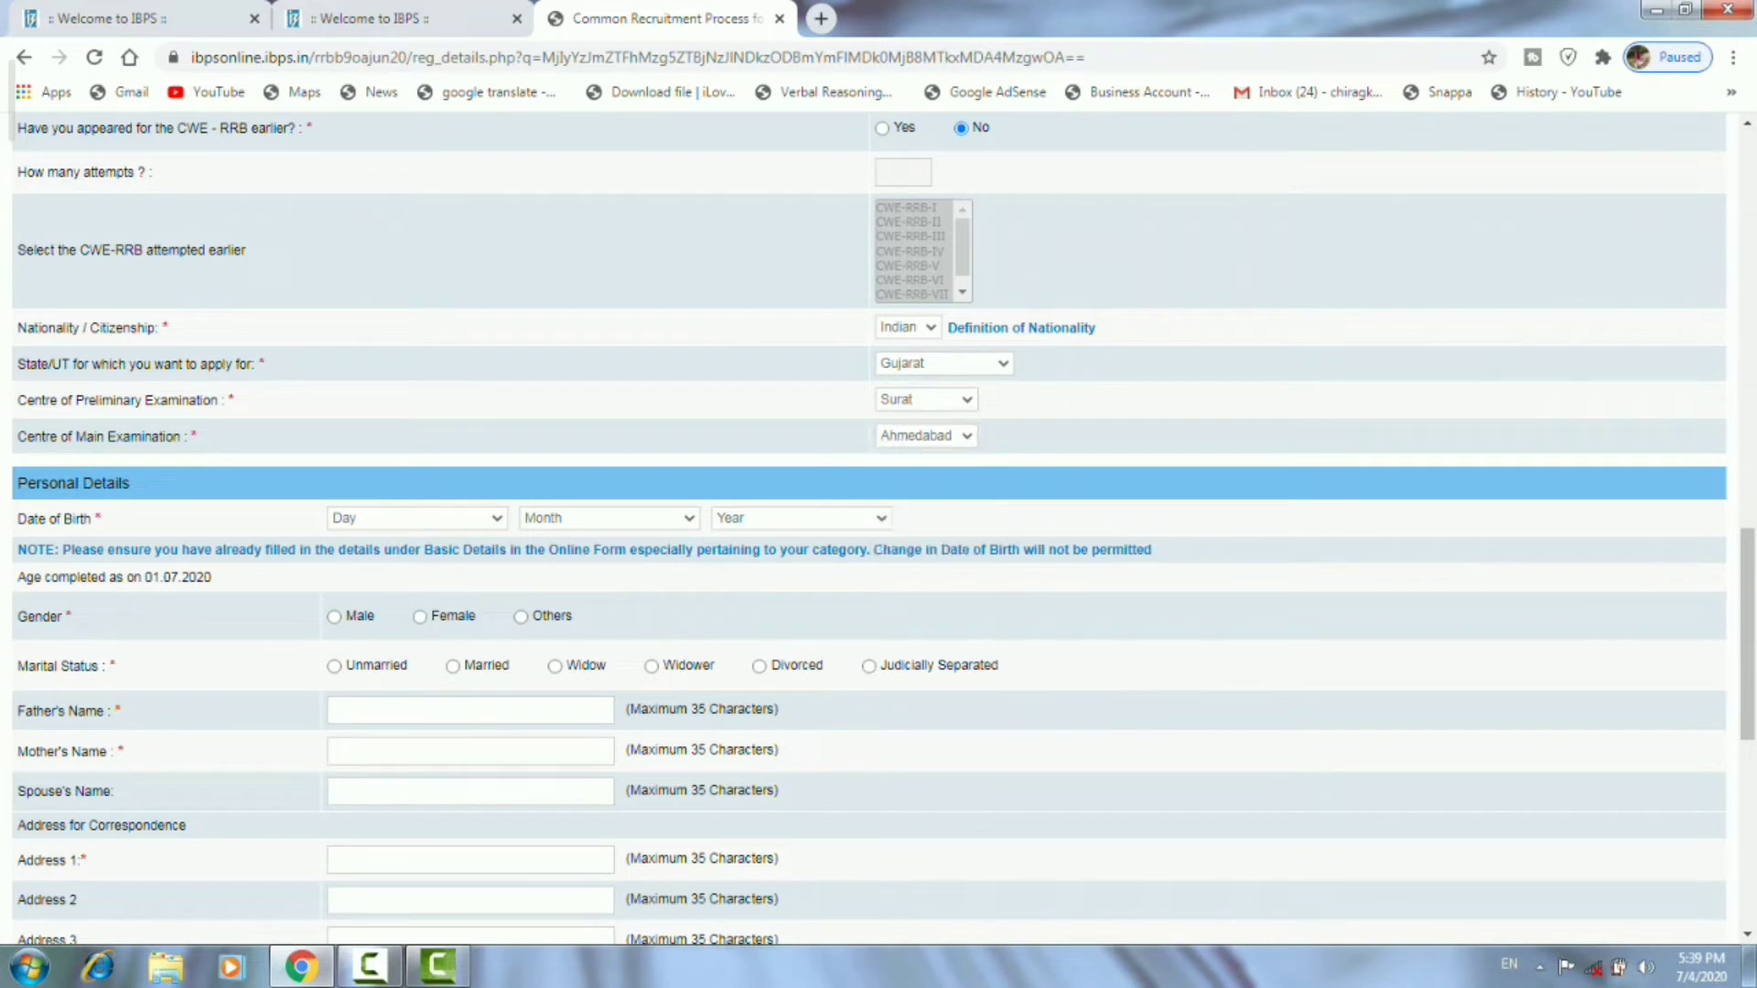
Set Ahmedabad as the main examination centre and 1997 as birth year
{"action": "left_click", "coordinate": [926, 436]}
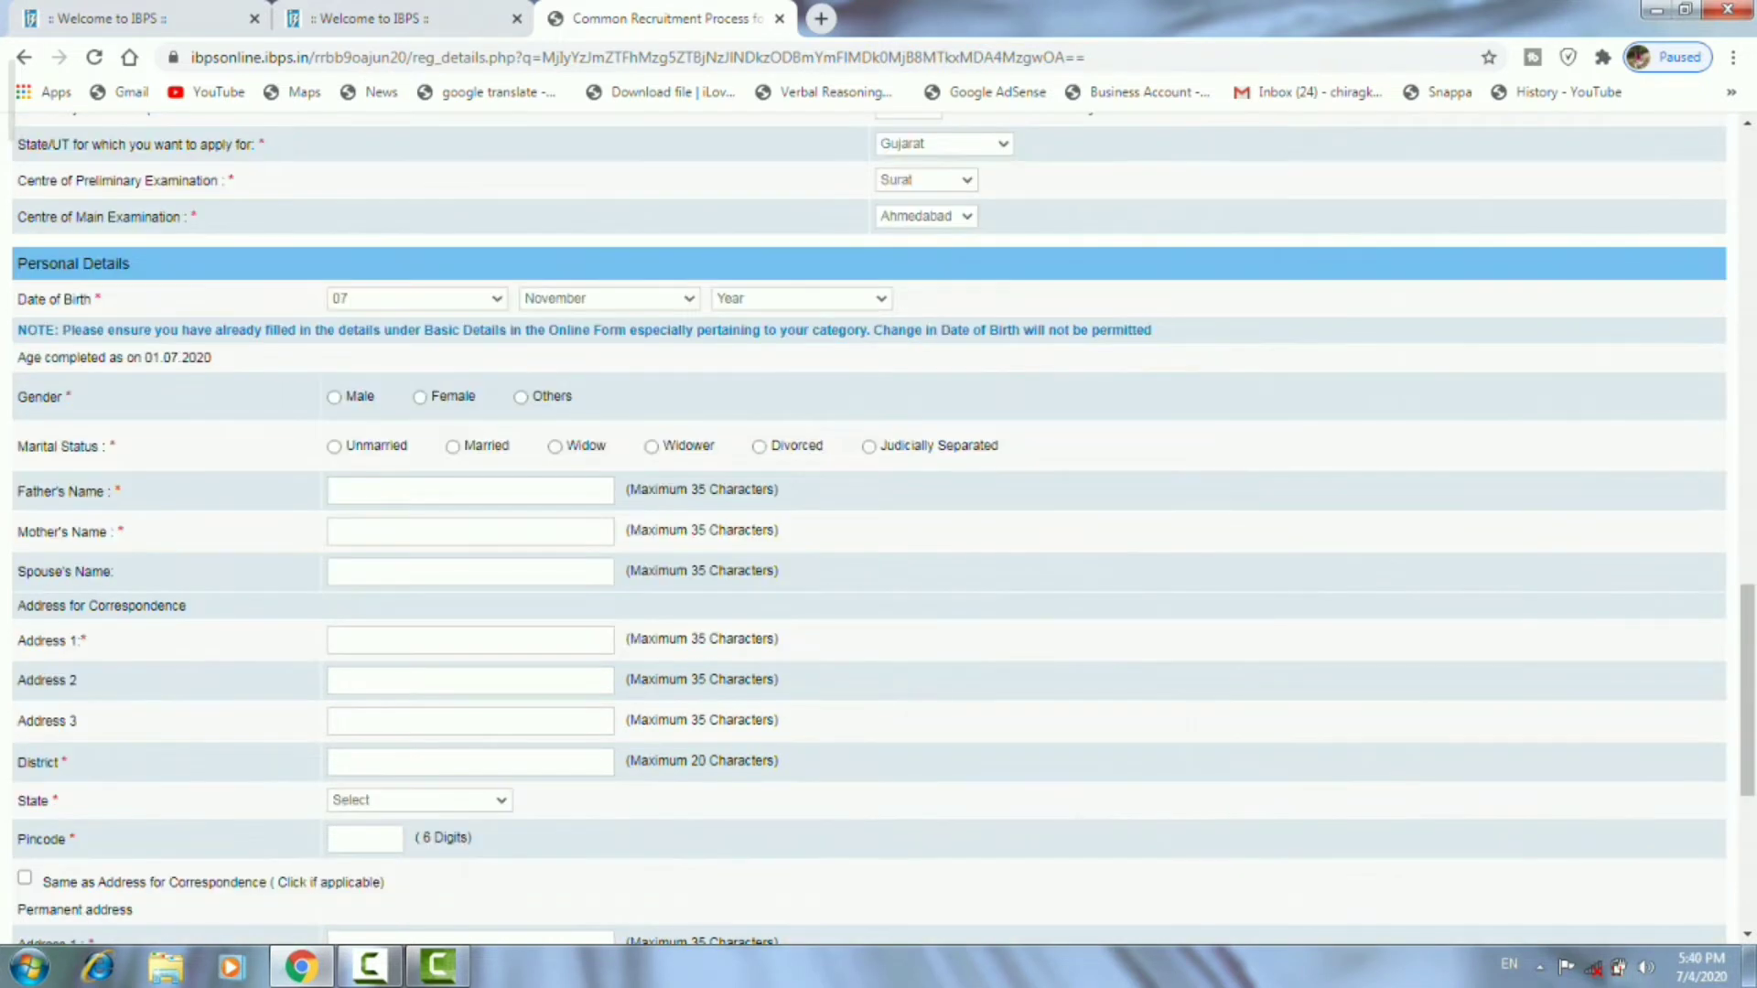
{"action": "left_click", "coordinate": [801, 299]}
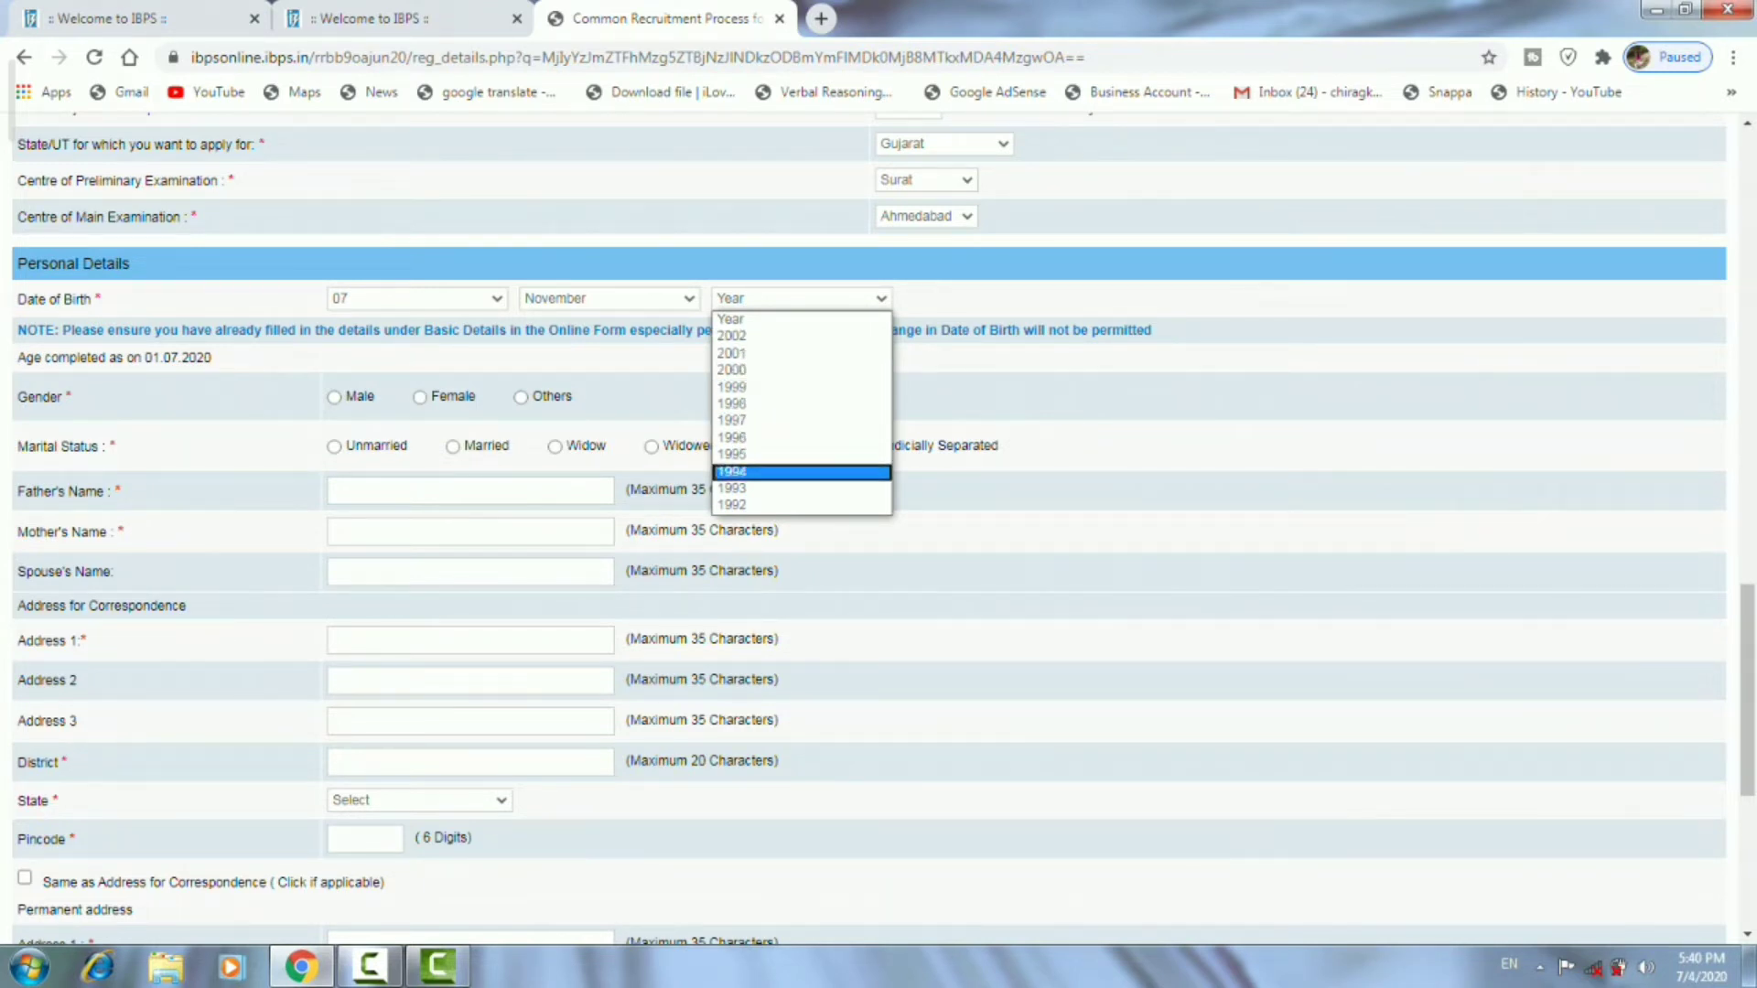
{"action": "key", "text": "Return"}
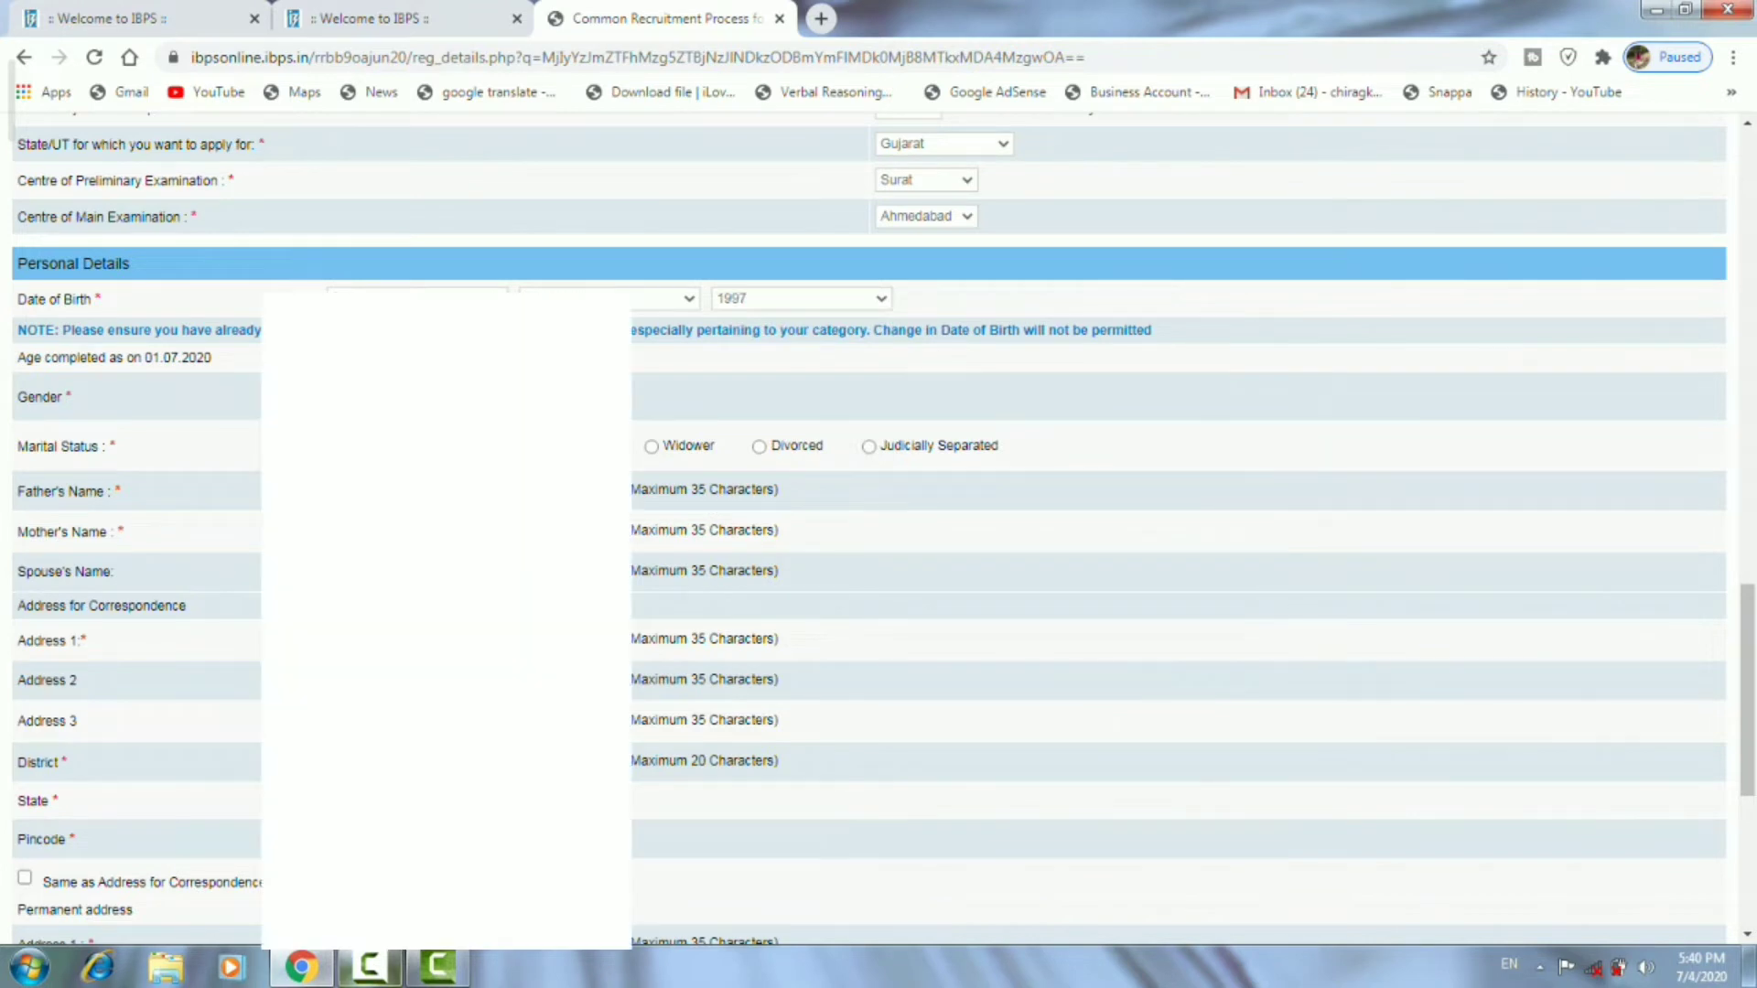
Choose Permanent Address for GST invoicing and save the Basic Details
{"action": "scroll", "coordinate": [878, 531], "scroll_direction": "down", "scroll_amount": 2}
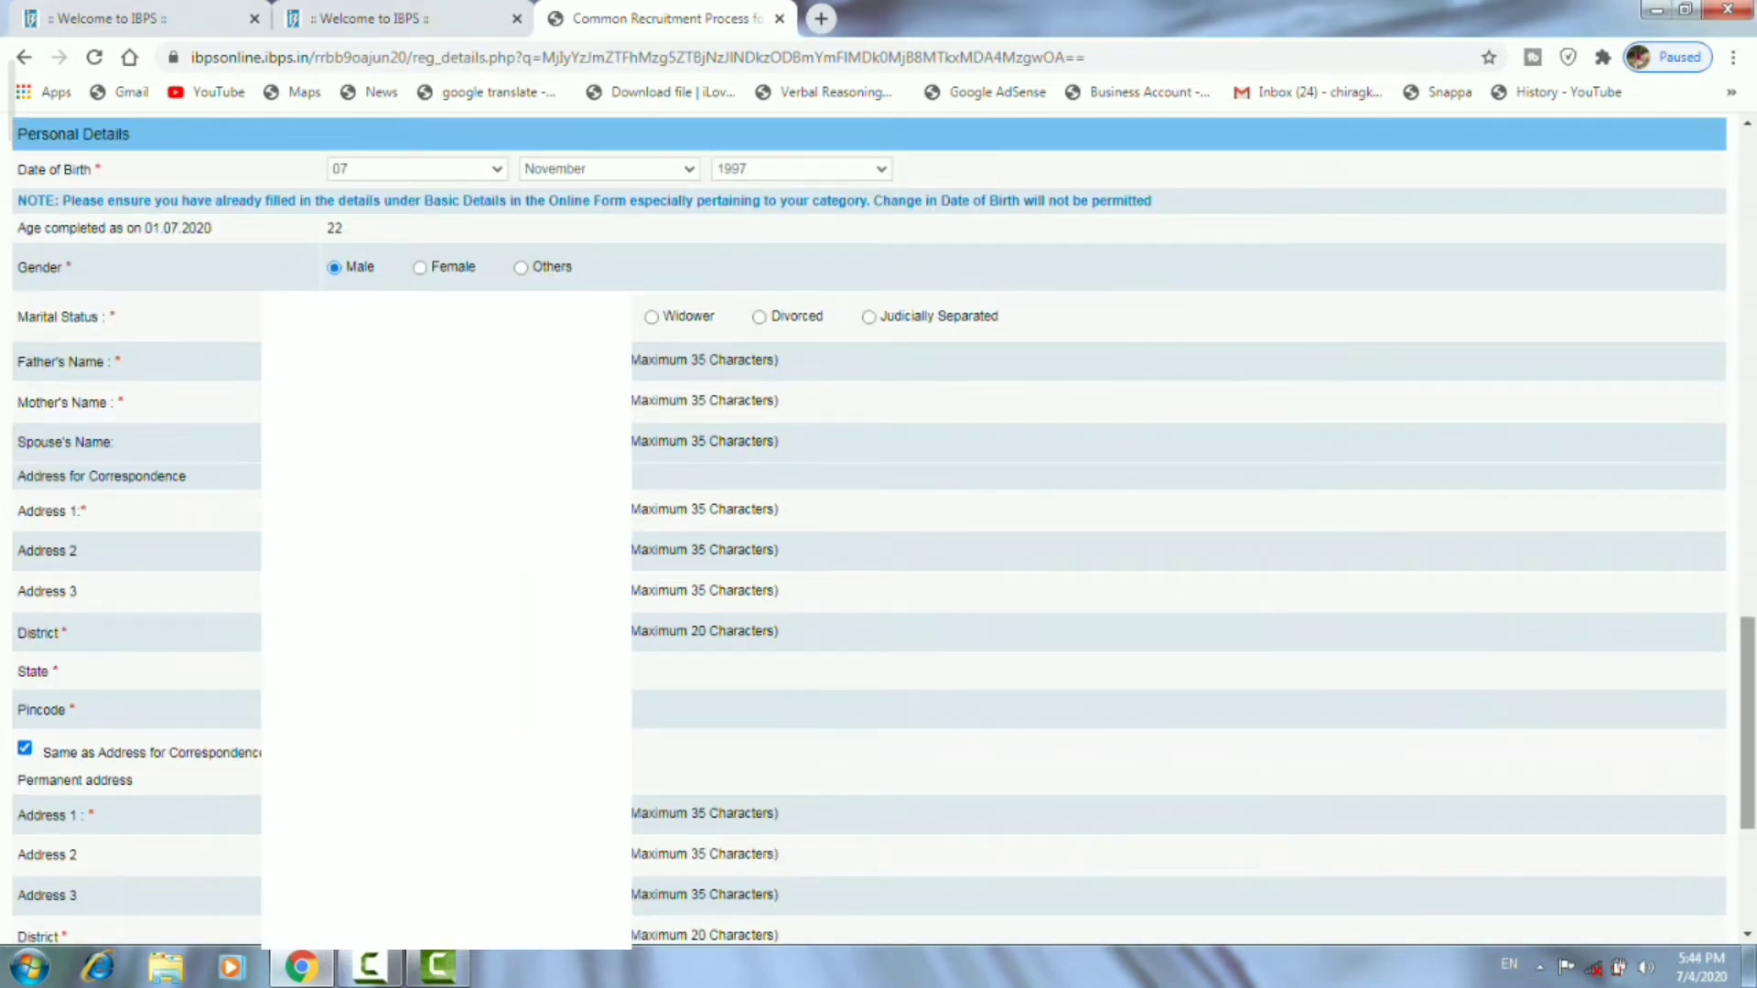
{"action": "scroll", "coordinate": [878, 527], "scroll_direction": "down", "scroll_amount": 2}
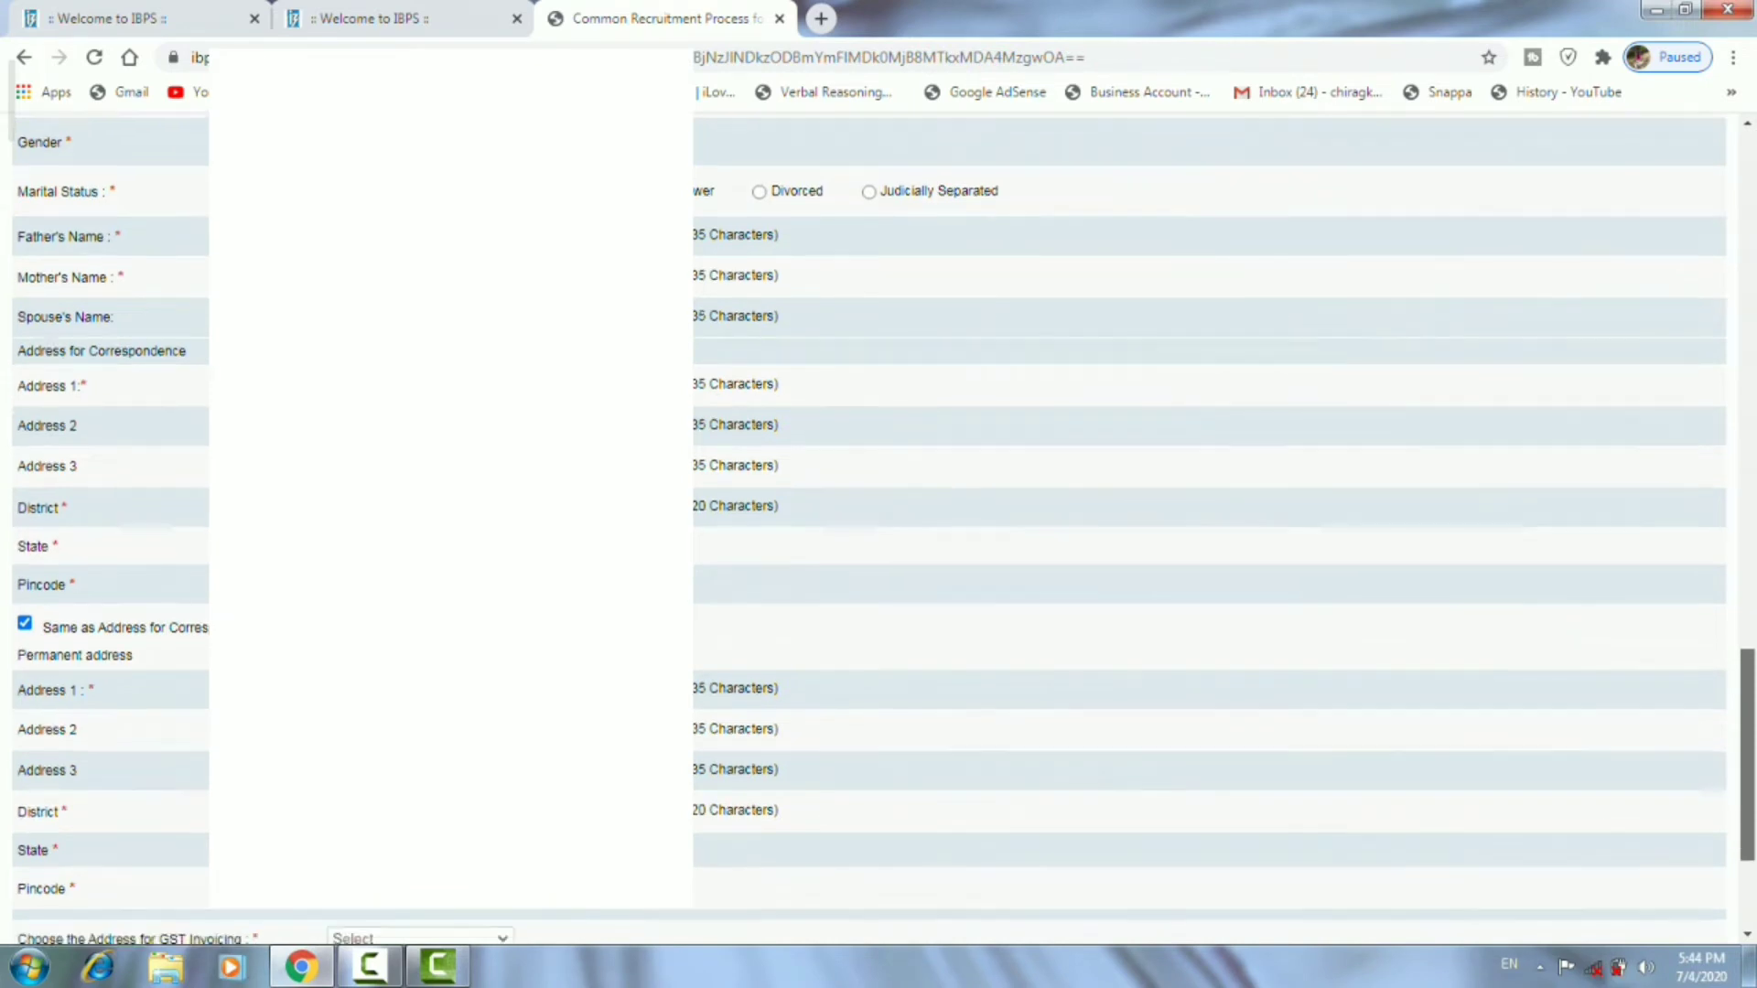
{"action": "scroll", "coordinate": [879, 527], "scroll_direction": "down", "scroll_amount": 2}
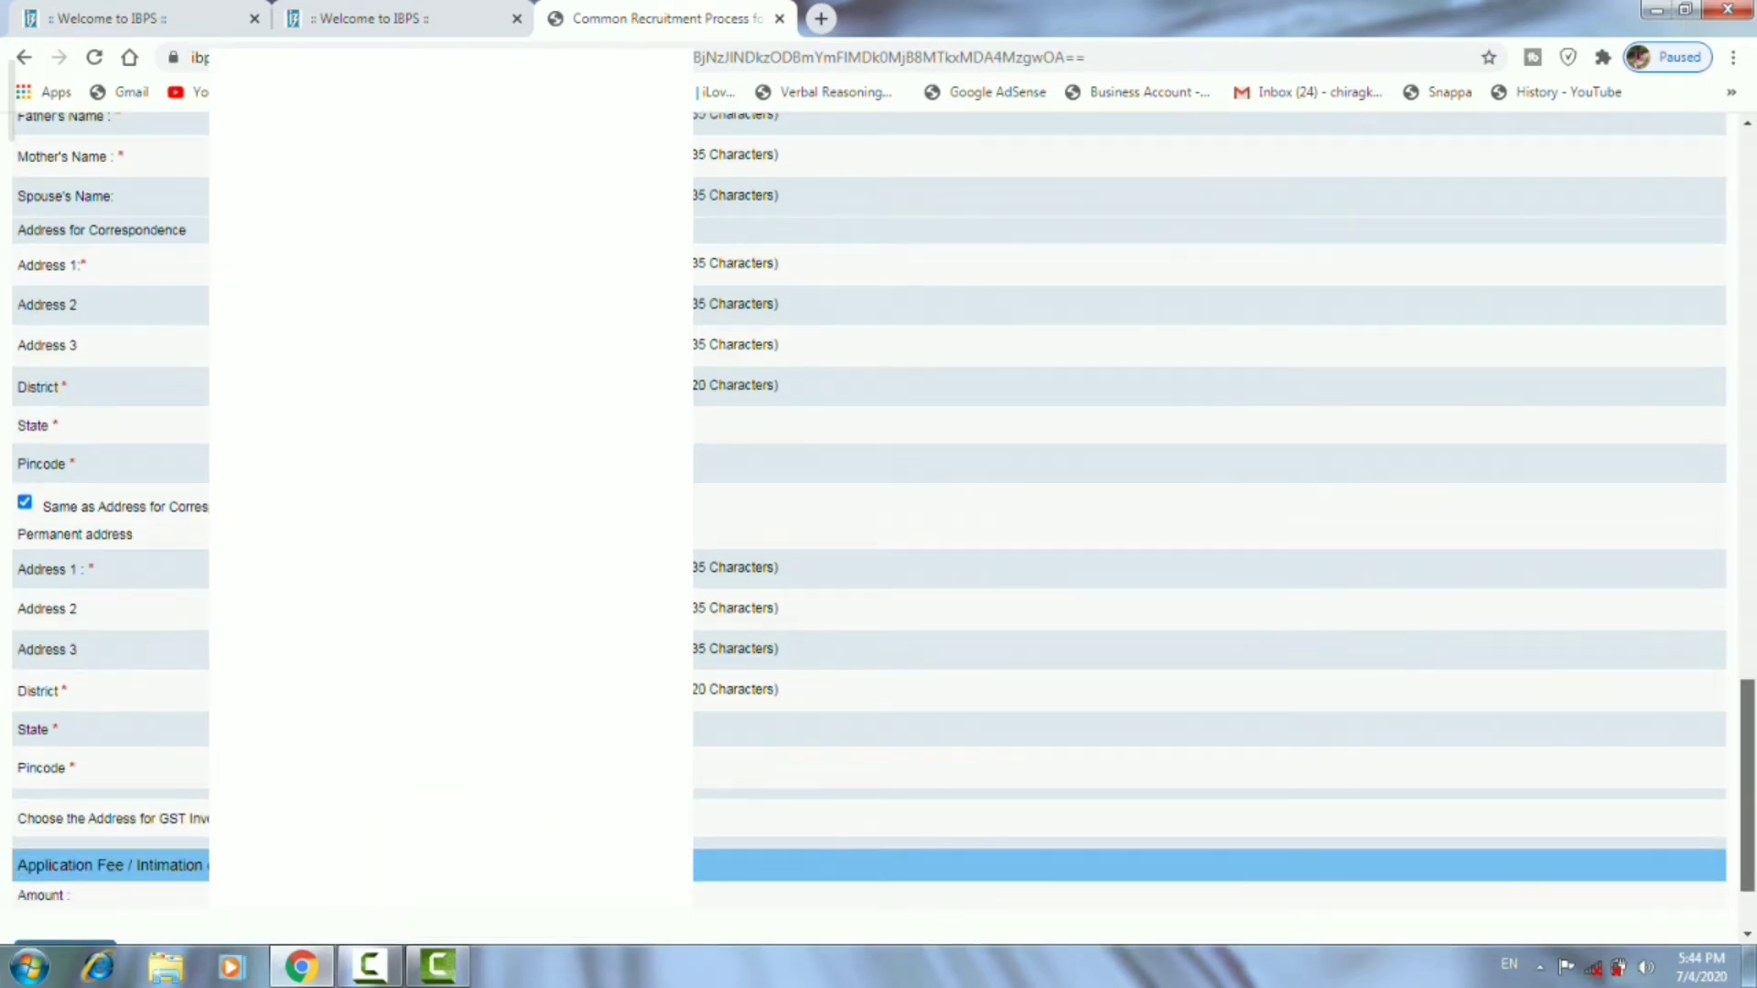
{"action": "scroll", "coordinate": [879, 527], "scroll_direction": "down", "scroll_amount": 2}
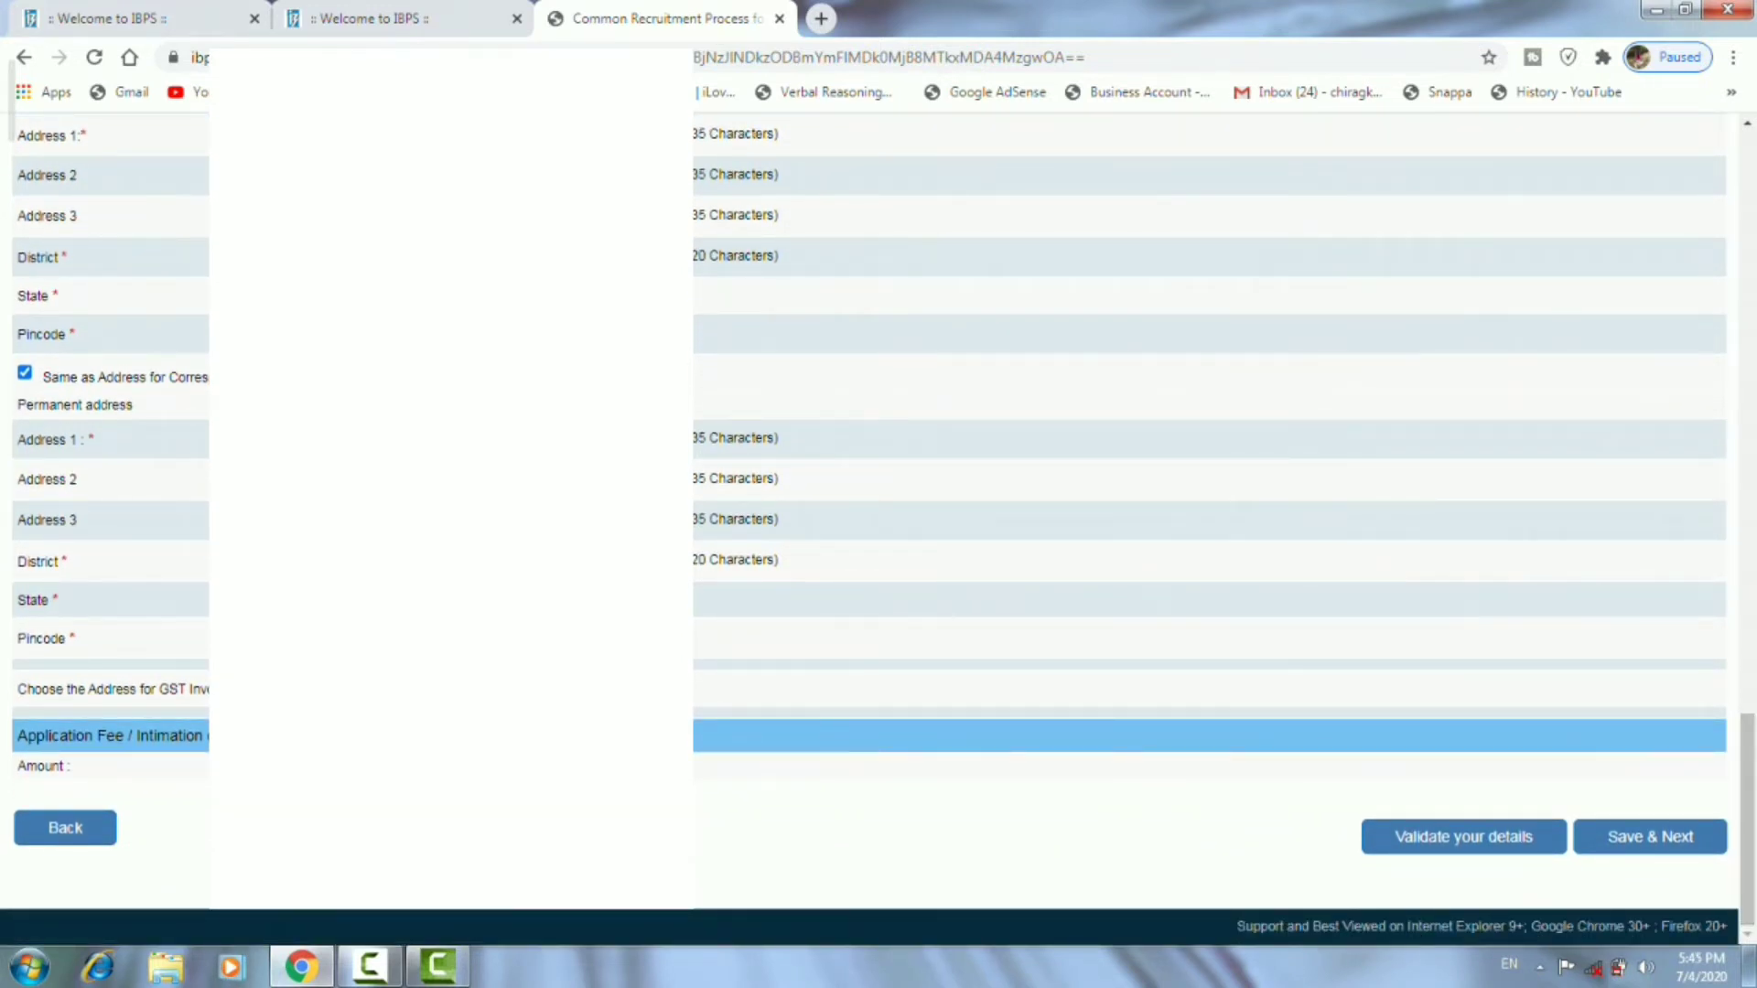
{"action": "left_click", "coordinate": [420, 689]}
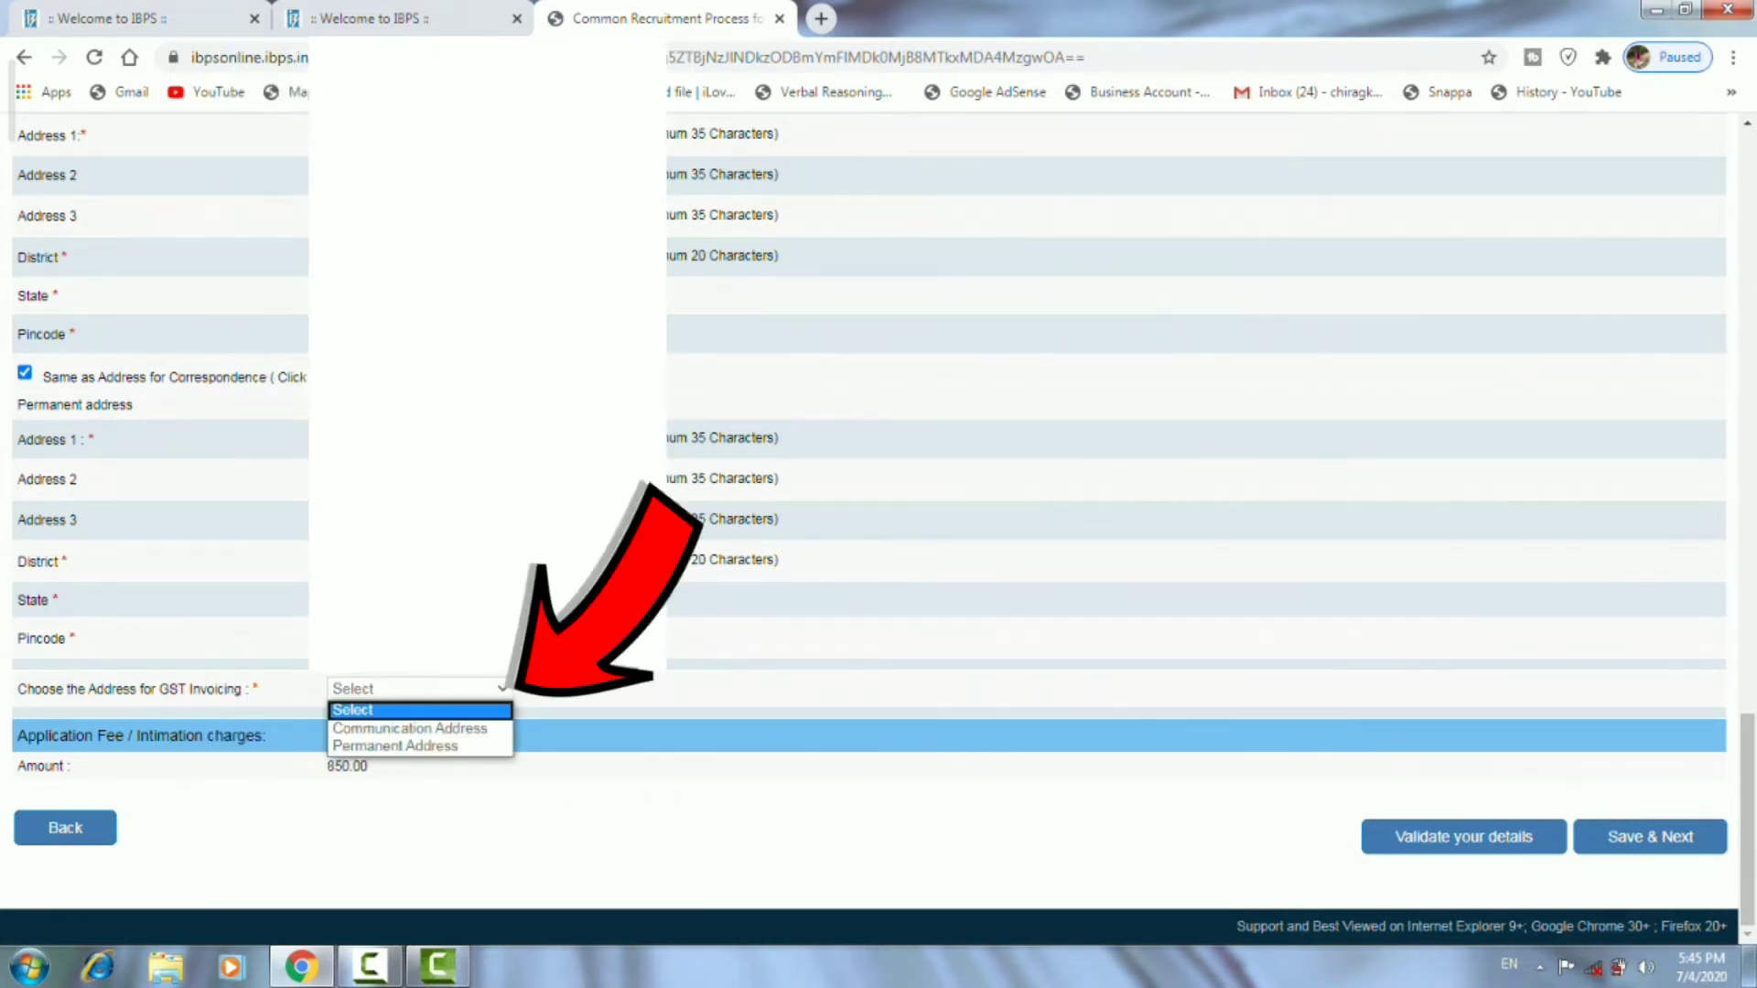
{"action": "key", "text": "Down"}
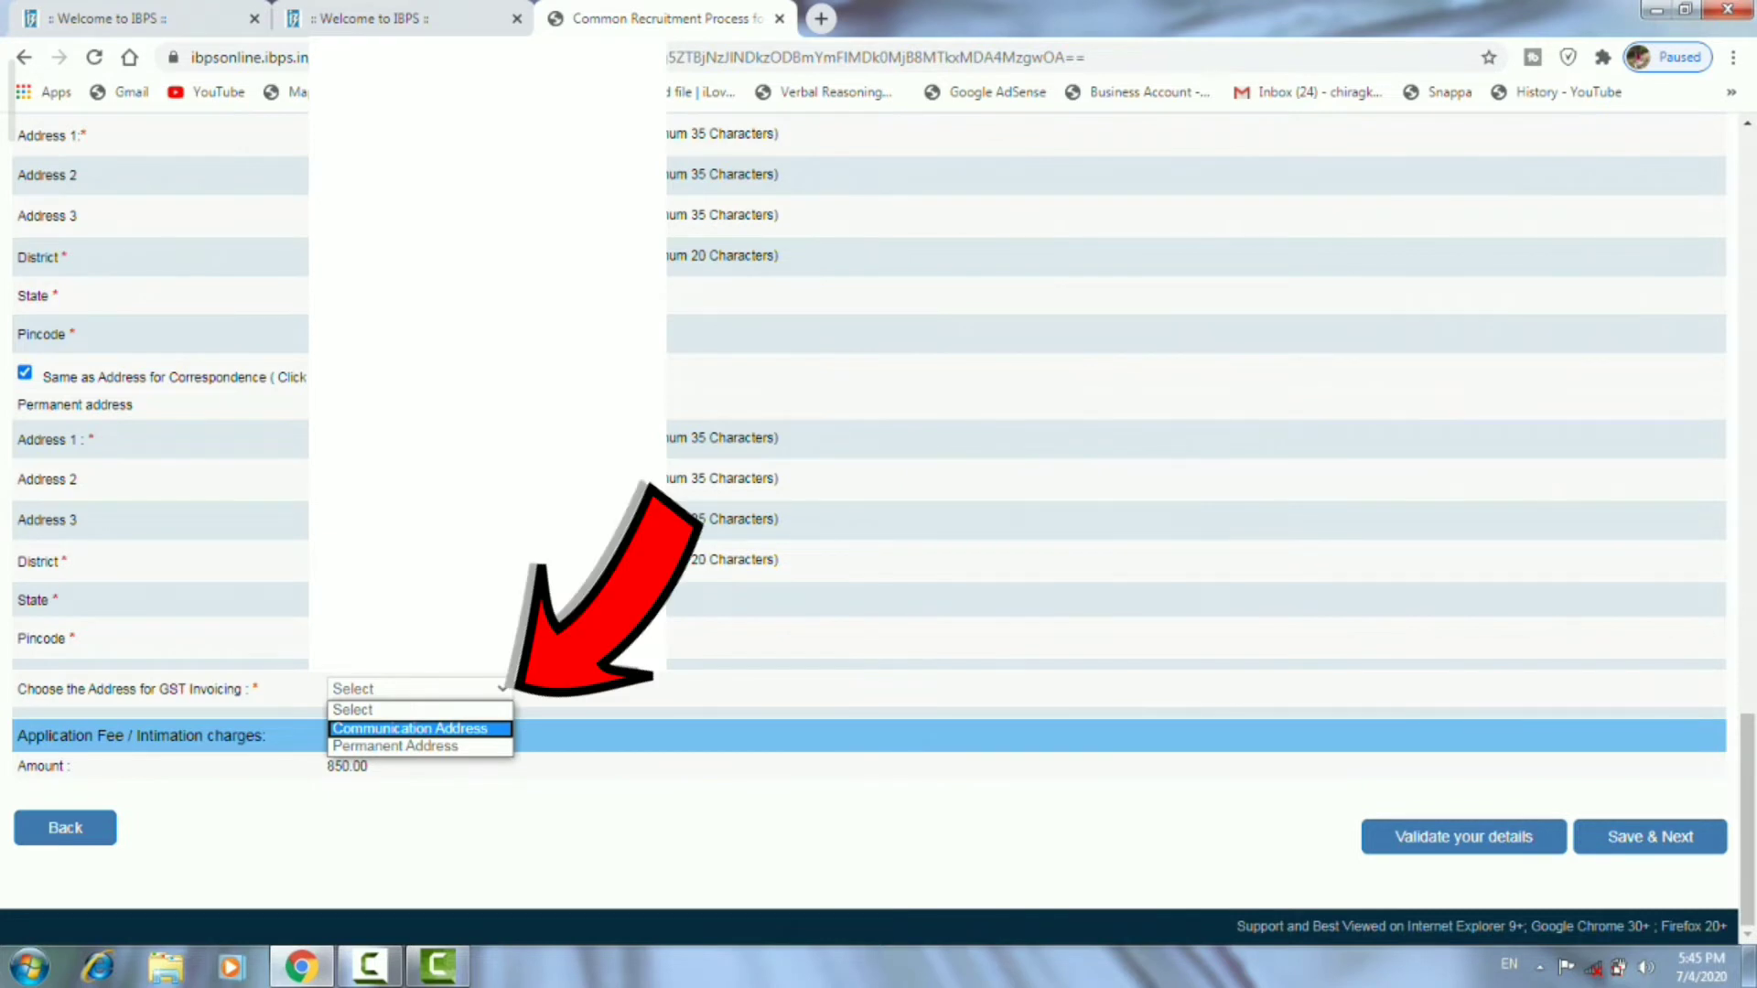
{"action": "key", "text": "Return"}
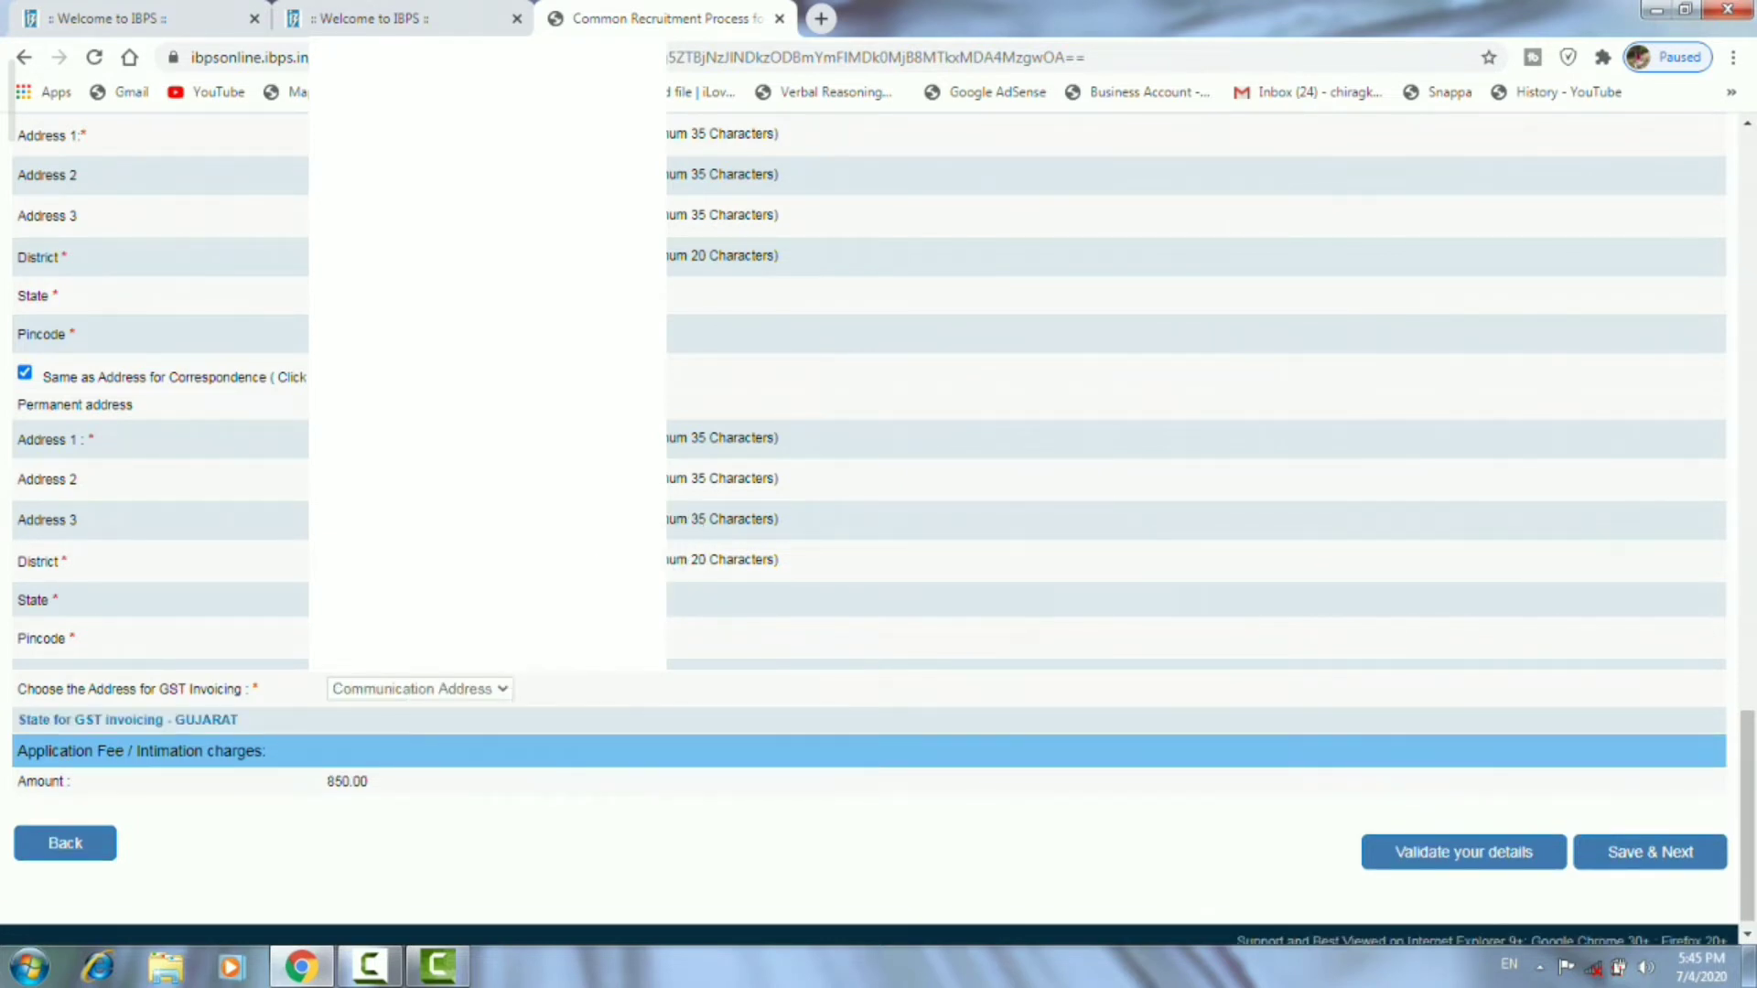
{"action": "key", "text": "Down"}
{"action": "left_click", "coordinate": [420, 689]}
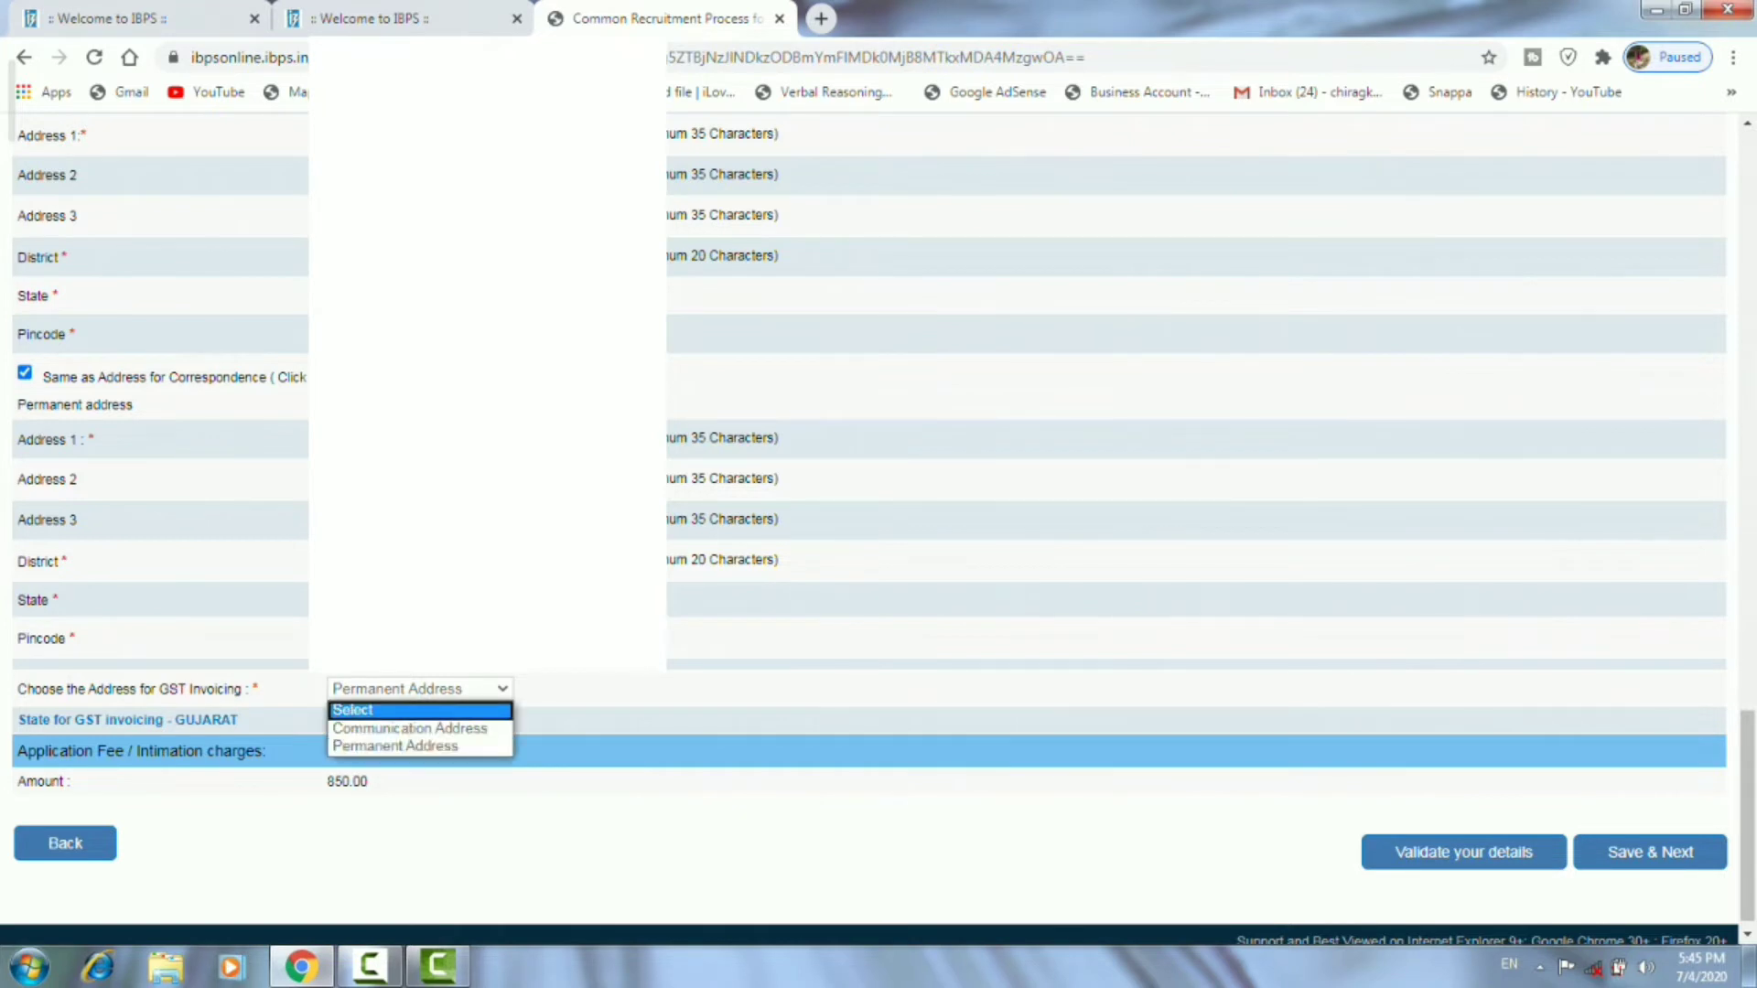
{"action": "key", "text": "Down"}
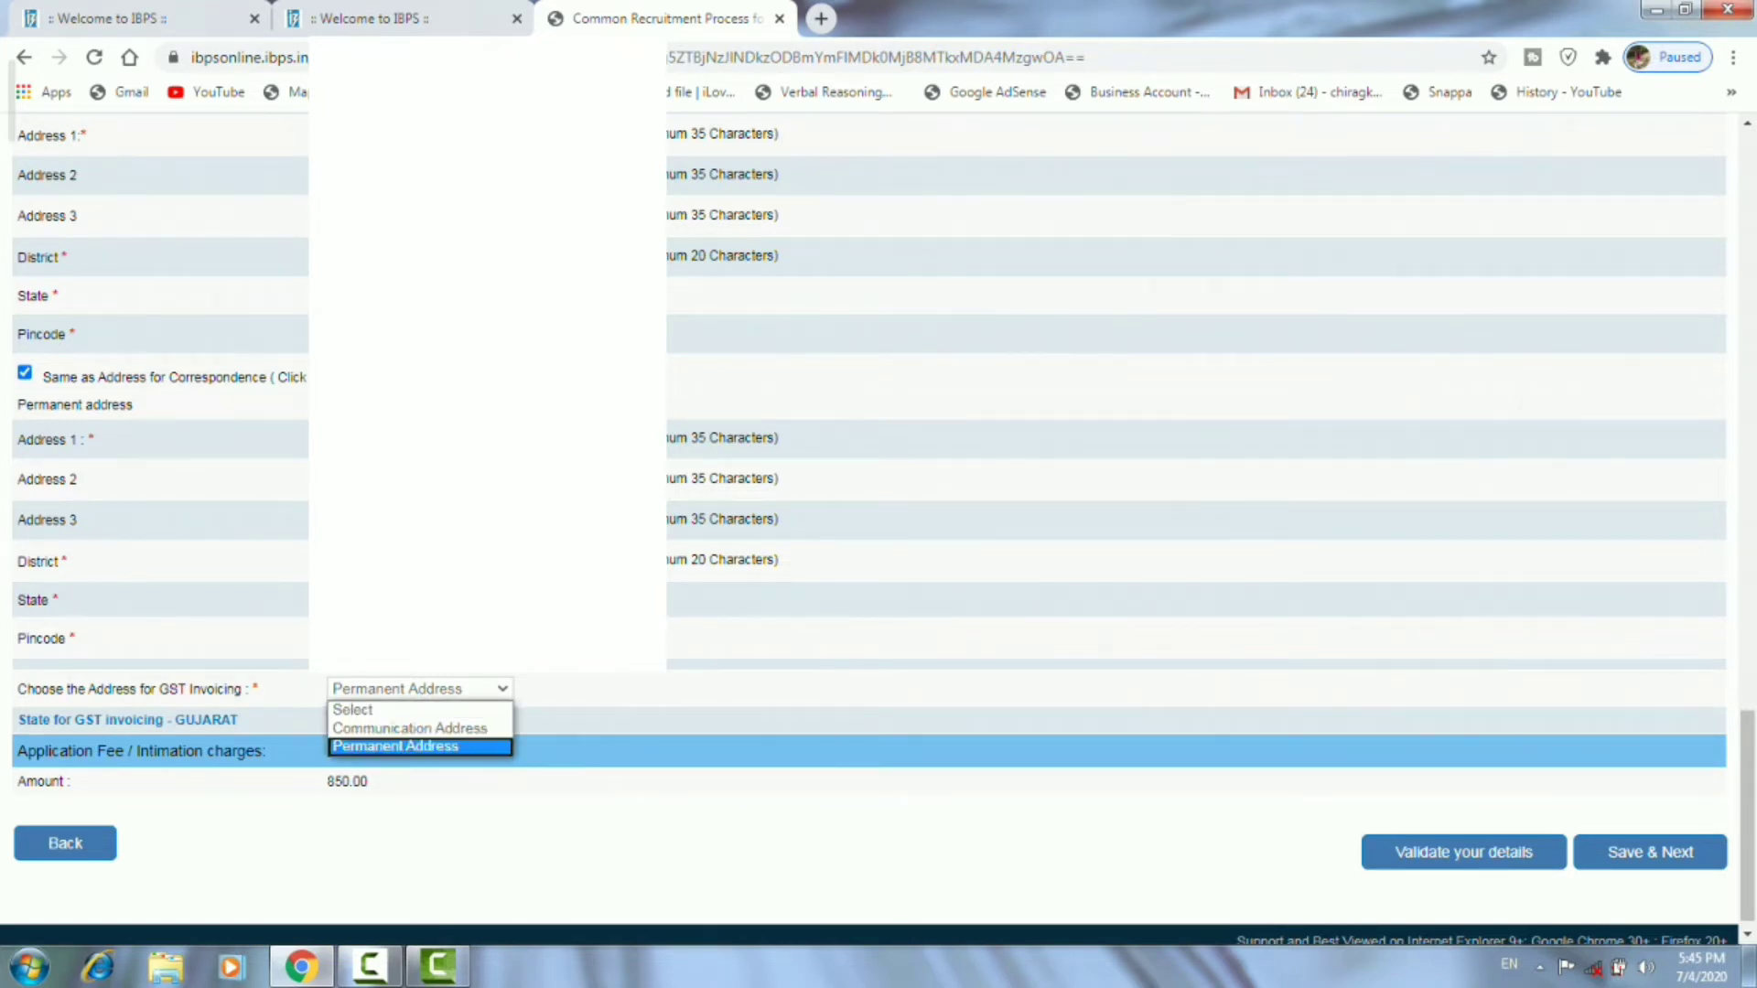
{"action": "key", "text": "Return"}
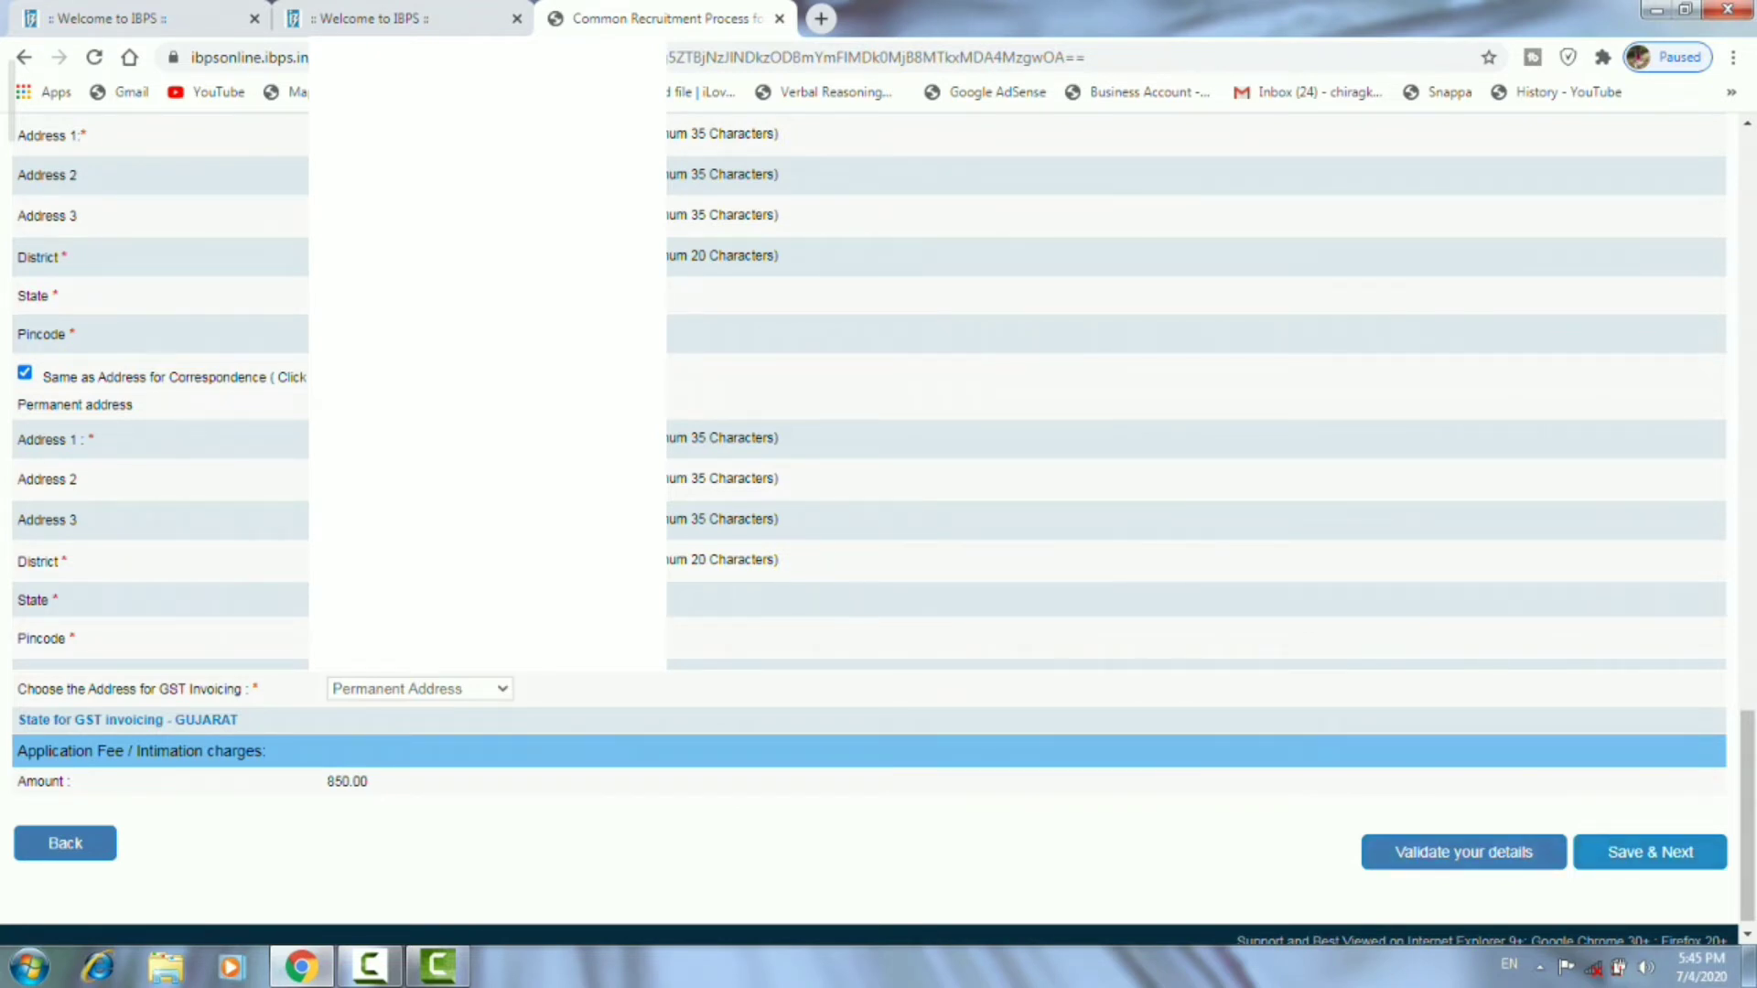
{"action": "left_click", "coordinate": [1650, 852]}
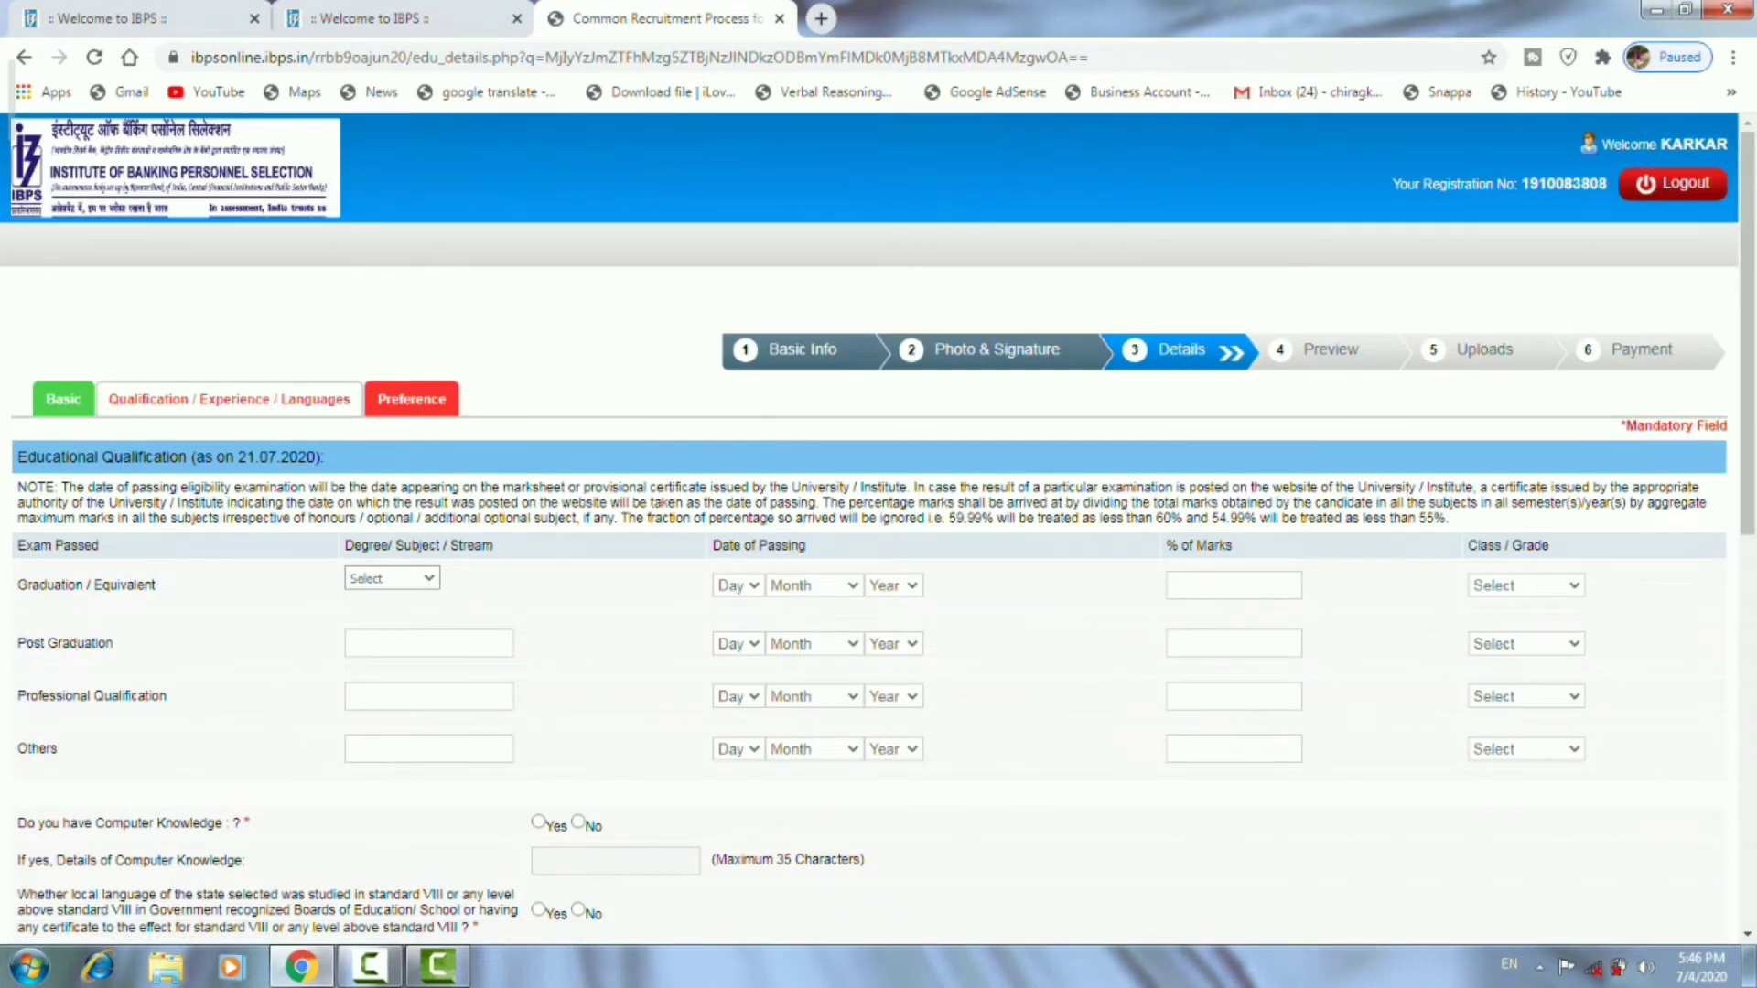
Fill the Graduation row, keeping Science as the stream
{"action": "scroll", "coordinate": [878, 531], "scroll_direction": "down", "scroll_amount": 3}
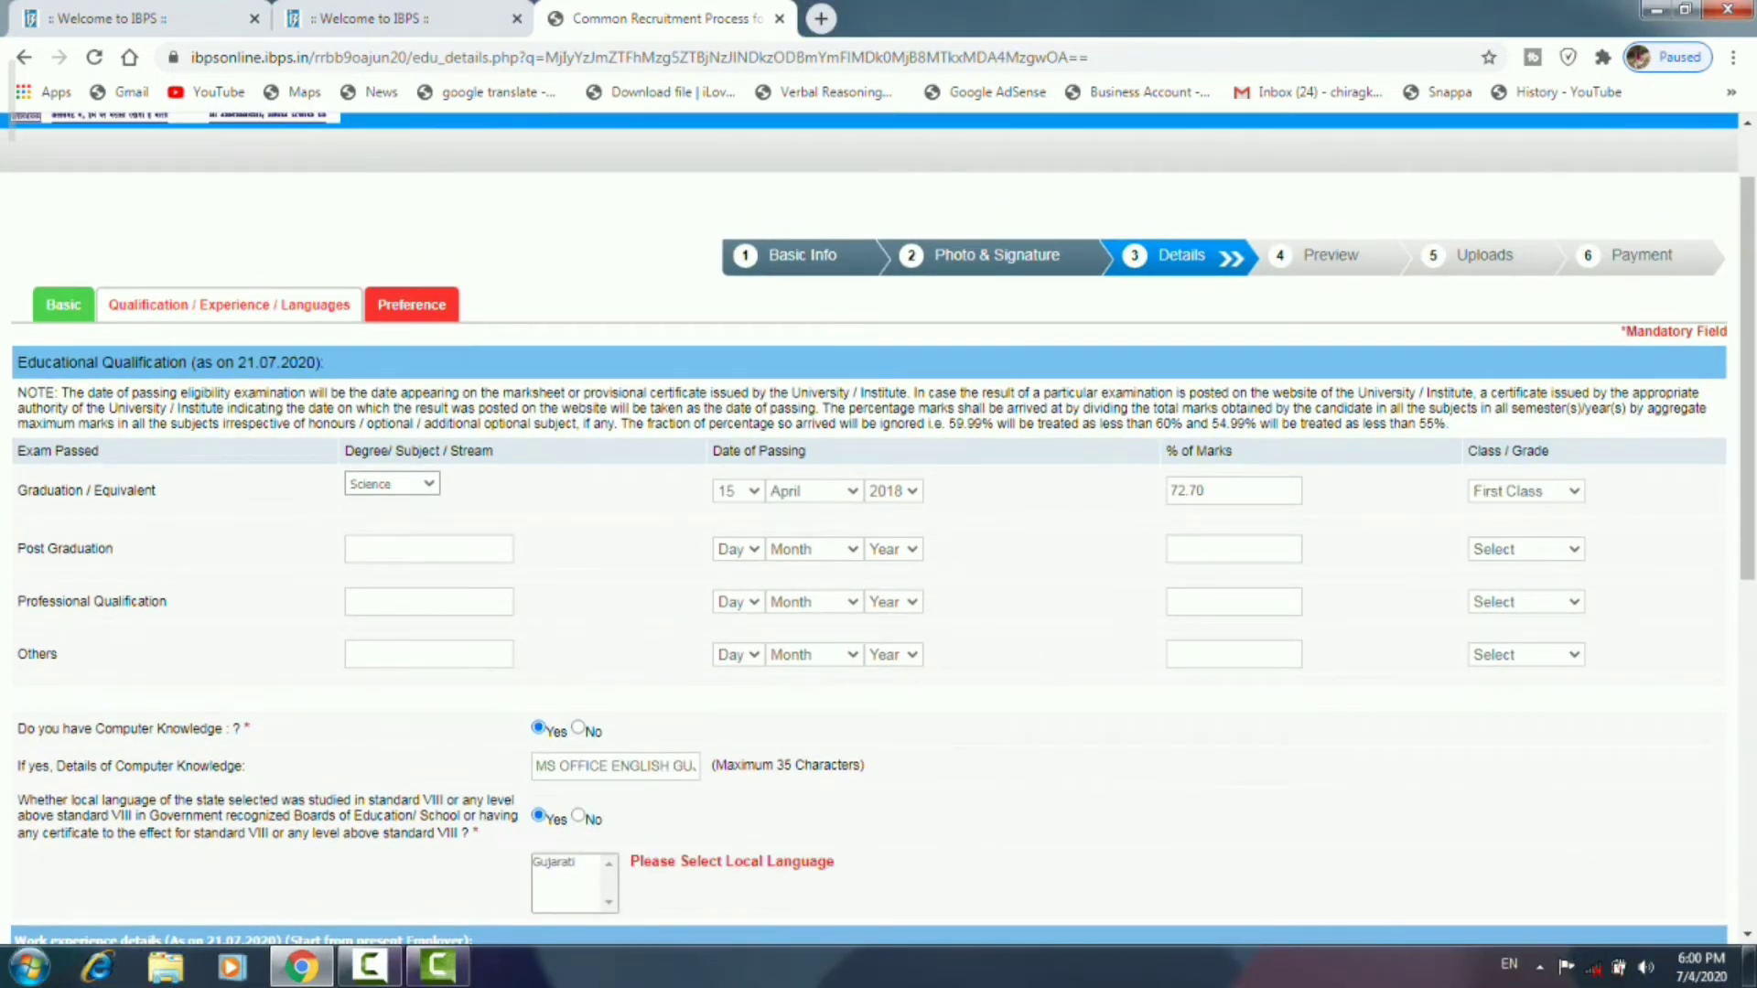
{"action": "left_click", "coordinate": [393, 484]}
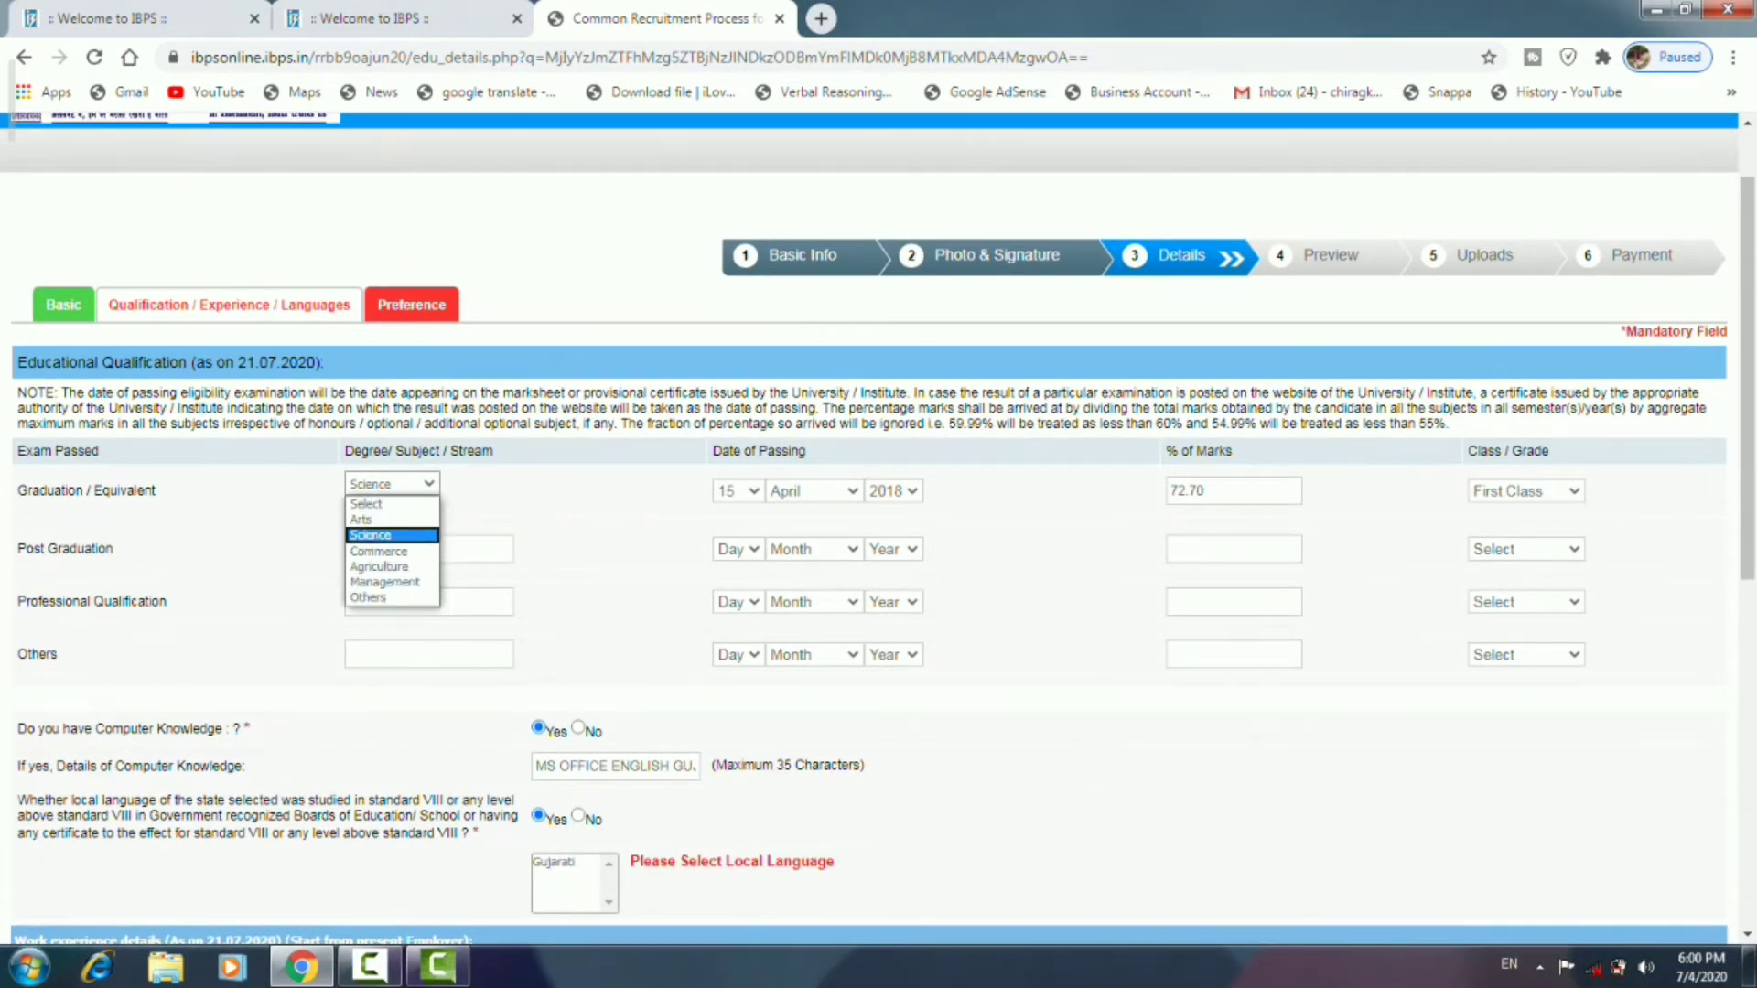
{"action": "key", "text": "Escape"}
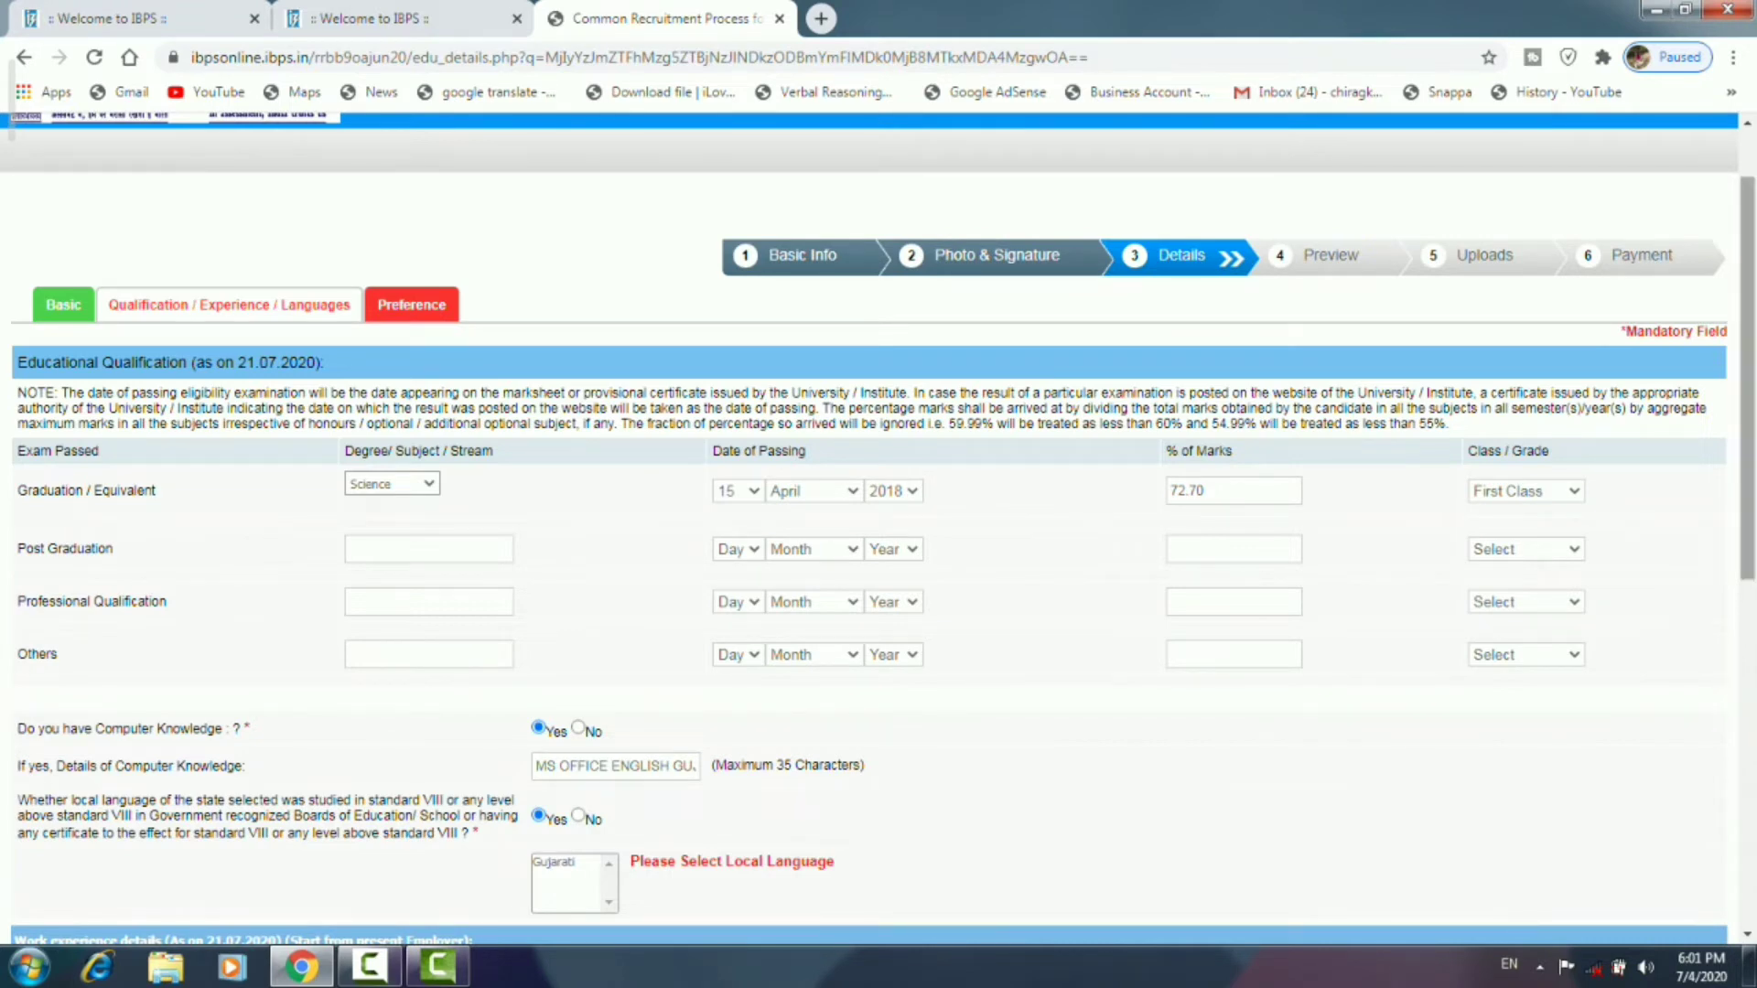
{"action": "scroll", "coordinate": [878, 530], "scroll_direction": "down", "scroll_amount": 1}
{"action": "scroll", "coordinate": [878, 531], "scroll_direction": "down", "scroll_amount": 1}
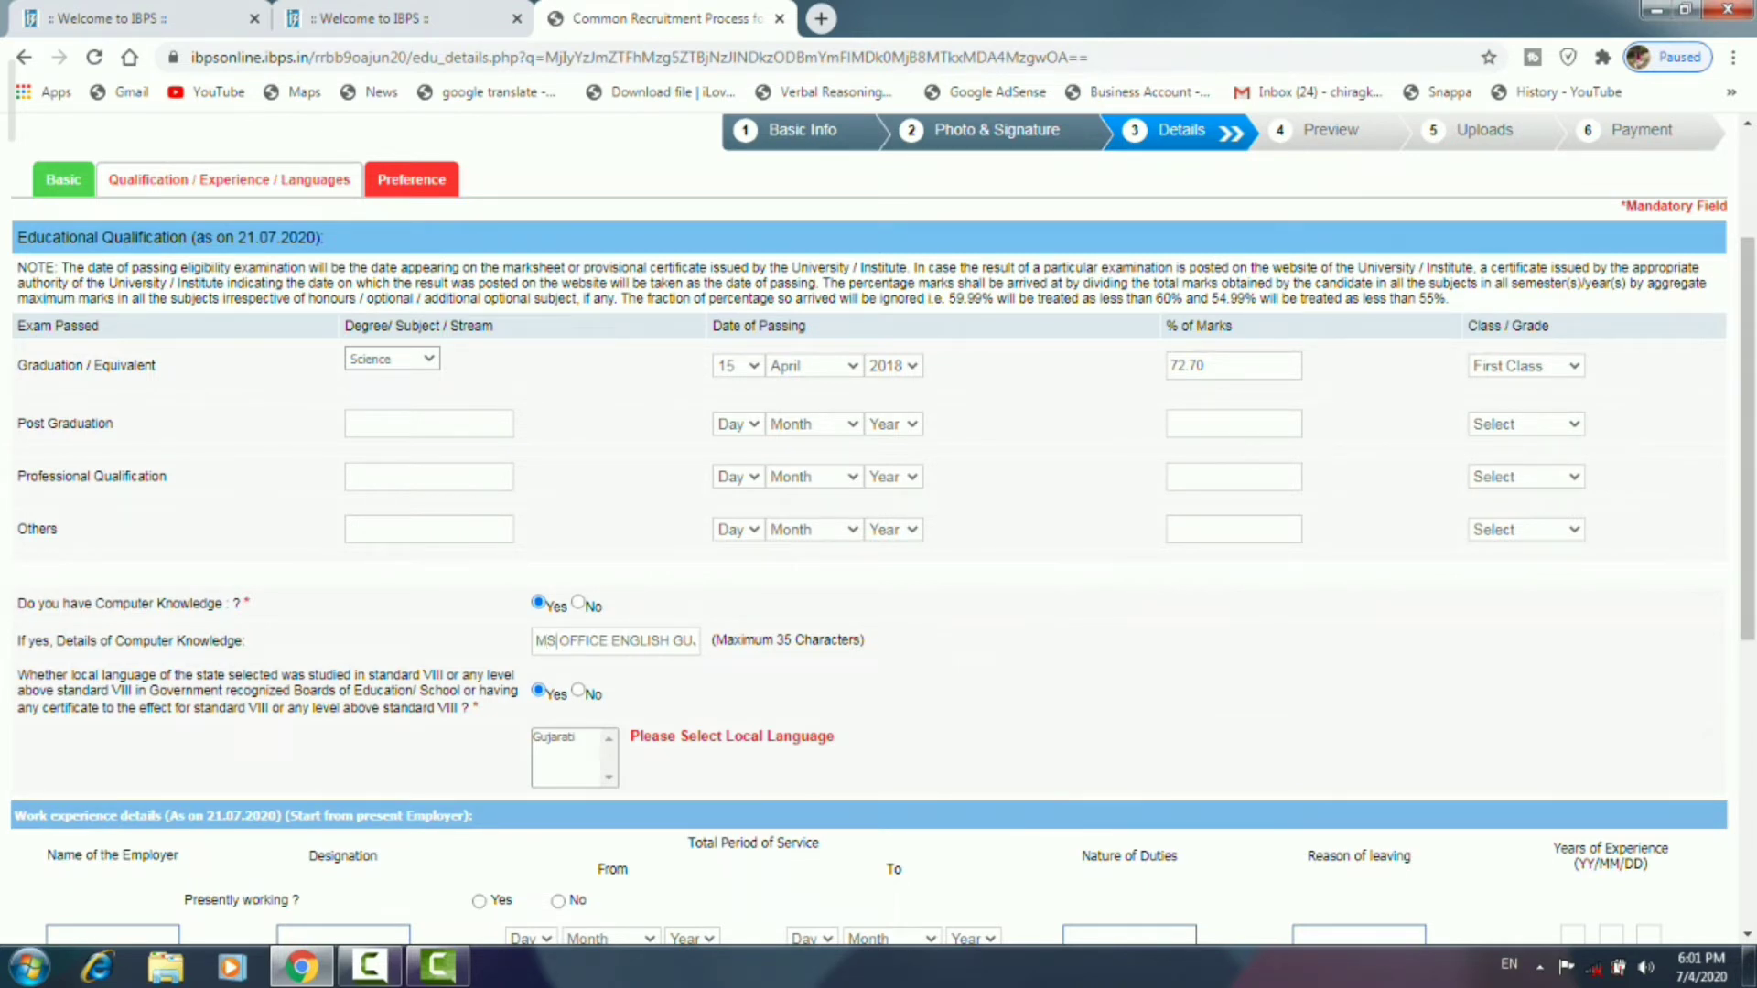
Enter 'ARATI TYPING' as computer knowledge, choose Gujarati, and validate the details successfully
{"action": "type", "text": "ARATI TYPING"}
{"action": "left_click", "coordinate": [554, 737]}
{"action": "left_click", "coordinate": [723, 753]}
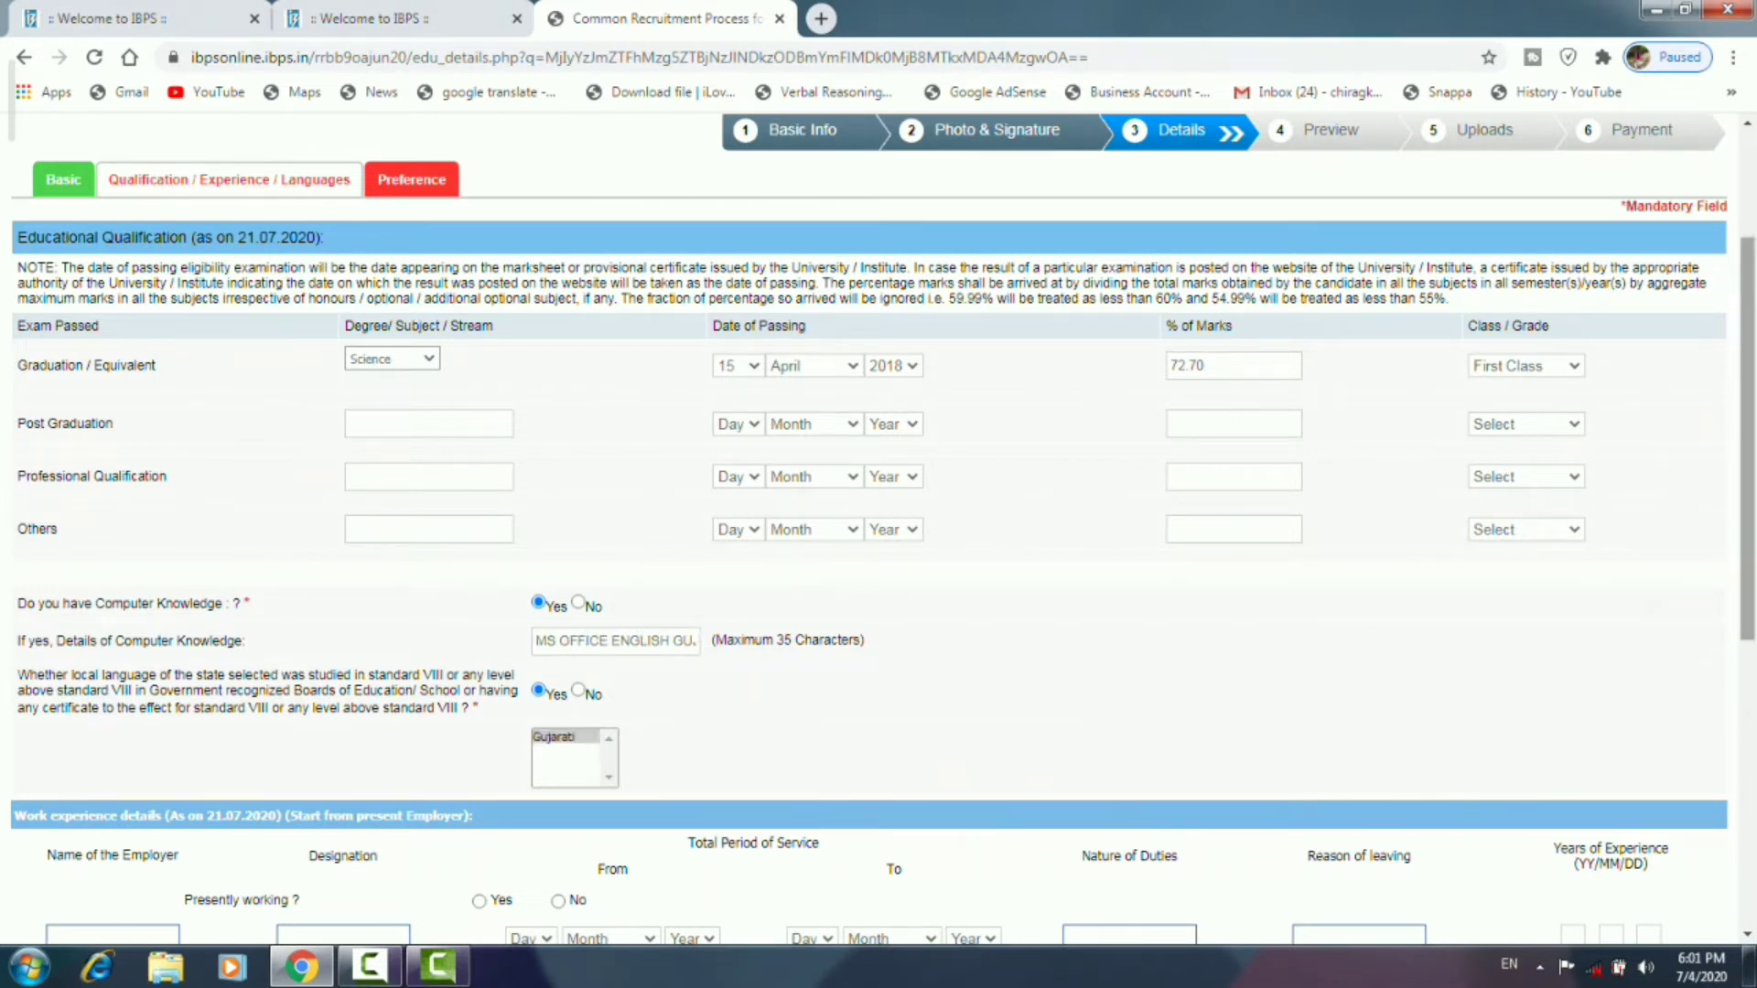
{"action": "scroll", "coordinate": [884, 530], "scroll_direction": "down", "scroll_amount": 2}
{"action": "scroll", "coordinate": [884, 530], "scroll_direction": "down", "scroll_amount": 2}
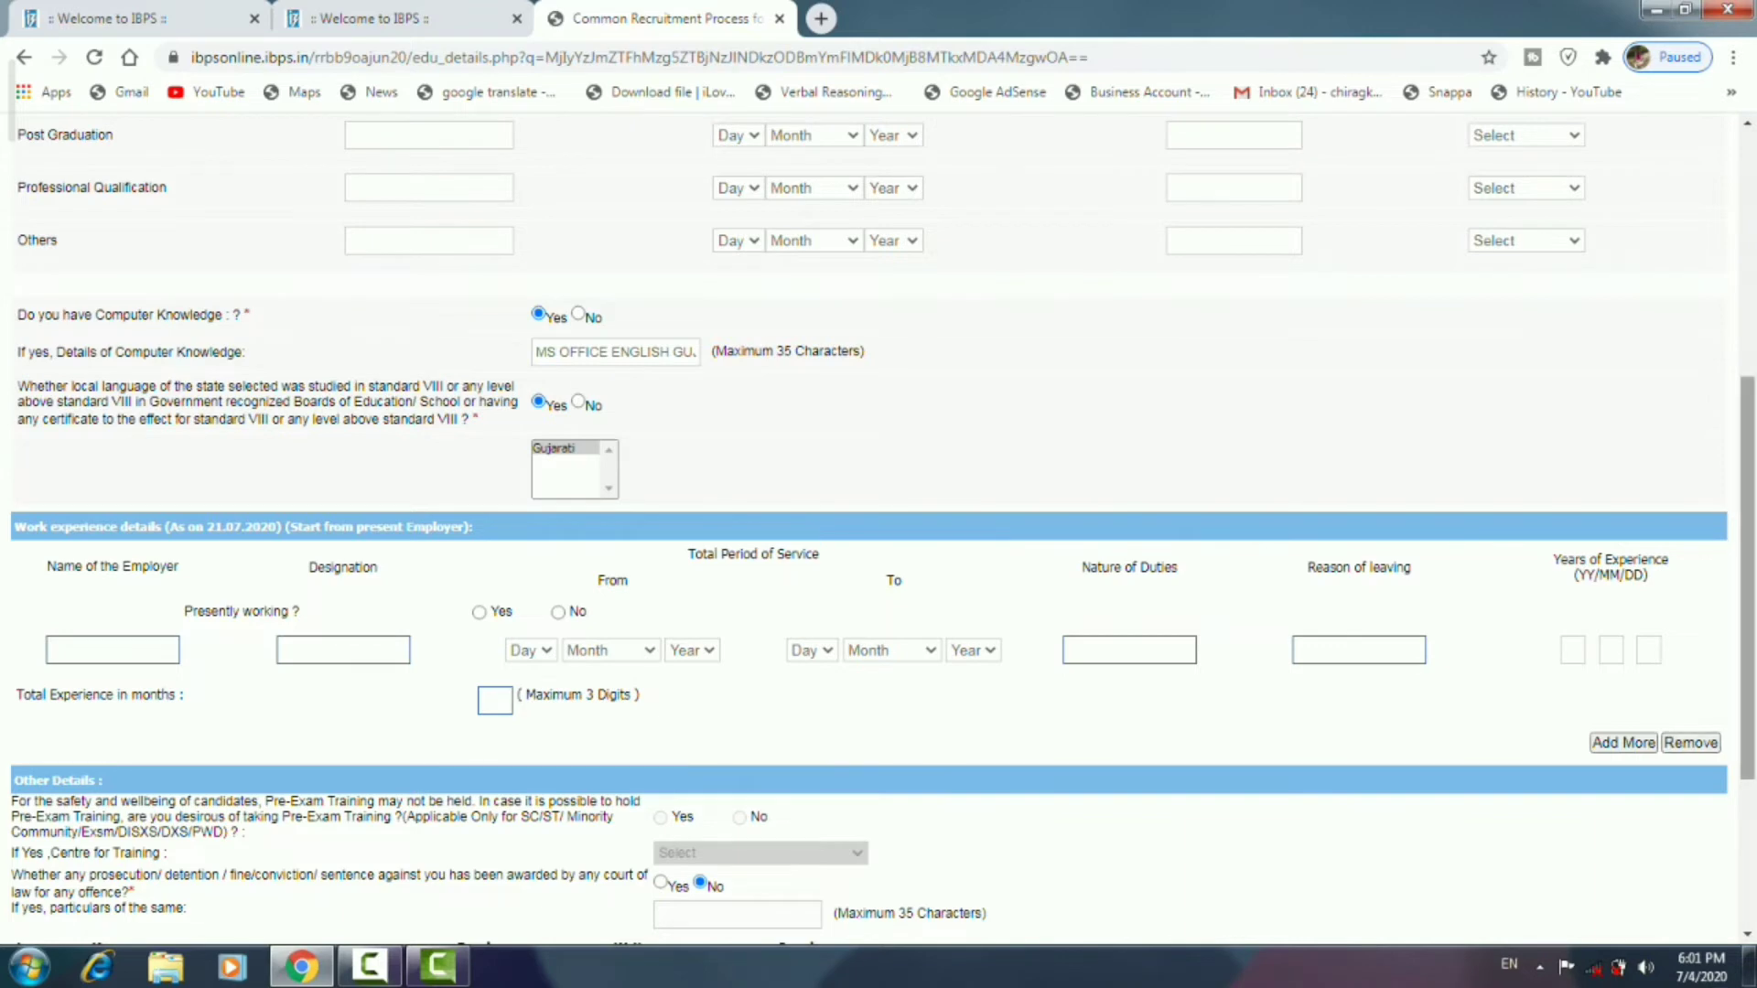
{"action": "scroll", "coordinate": [879, 530], "scroll_direction": "down", "scroll_amount": 2}
{"action": "scroll", "coordinate": [878, 531], "scroll_direction": "down", "scroll_amount": 2}
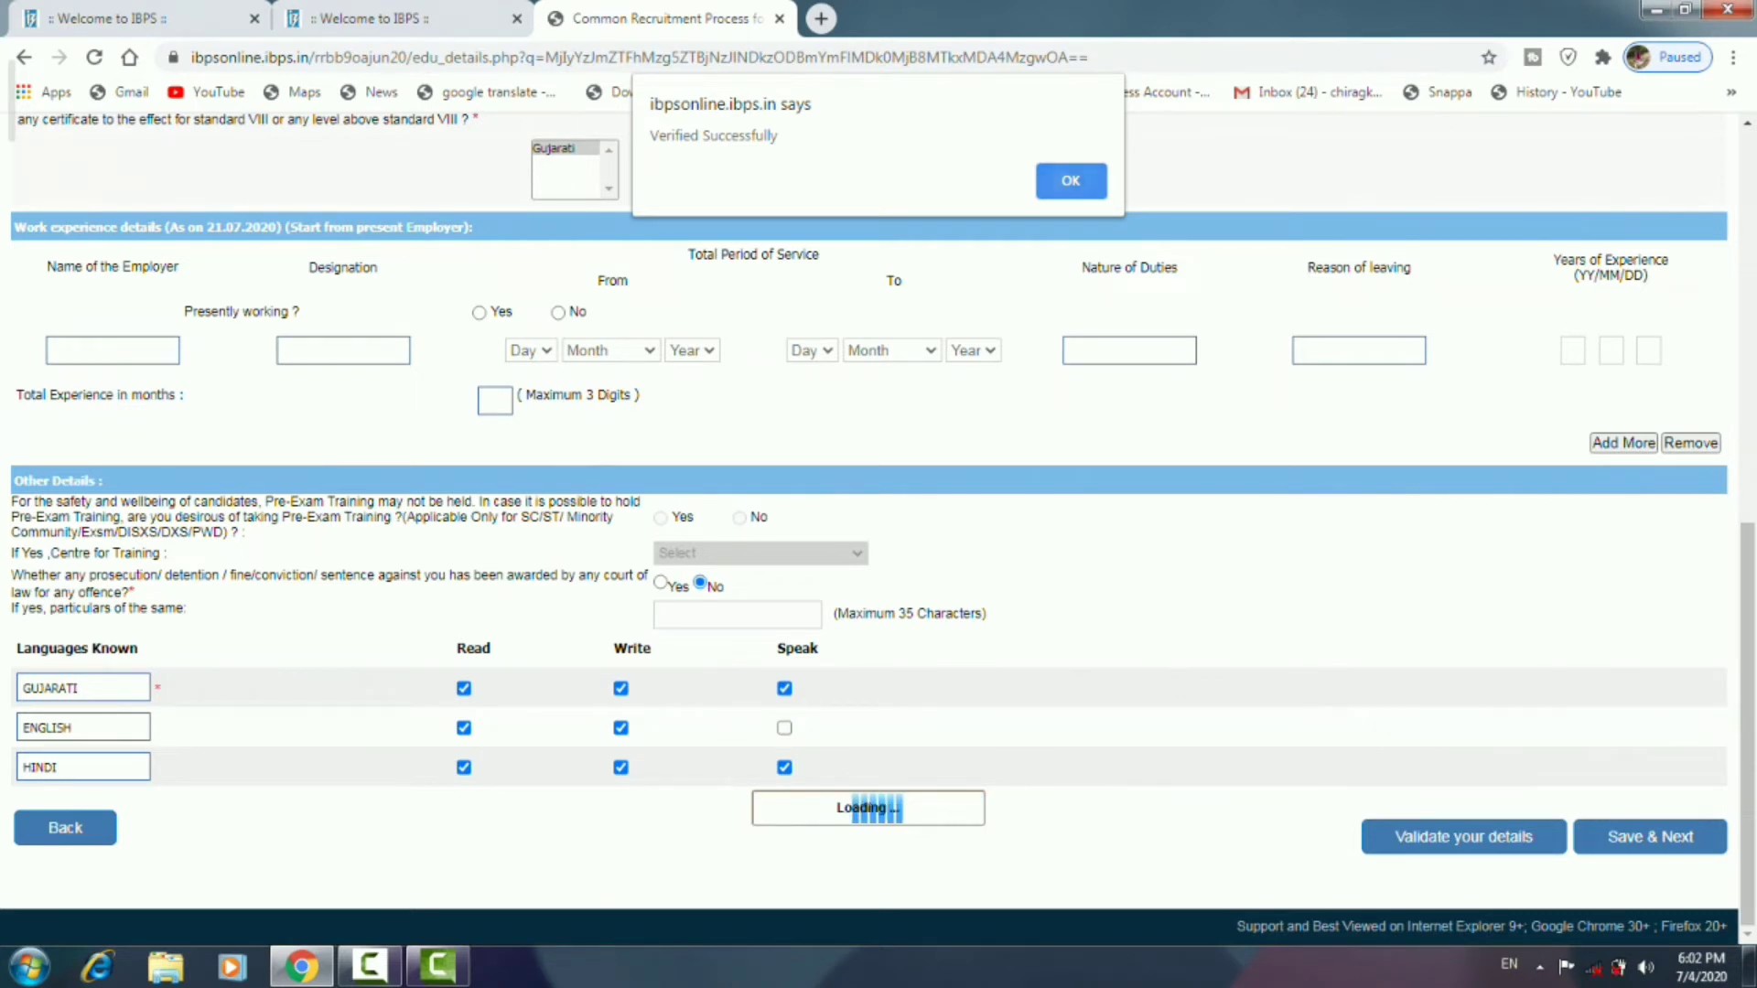
{"action": "key", "text": "Return"}
Rank Baroda Gujarat Gramin Bank first and Saurashtra Gramin Bank second, then save
{"action": "left_click", "coordinate": [1650, 837]}
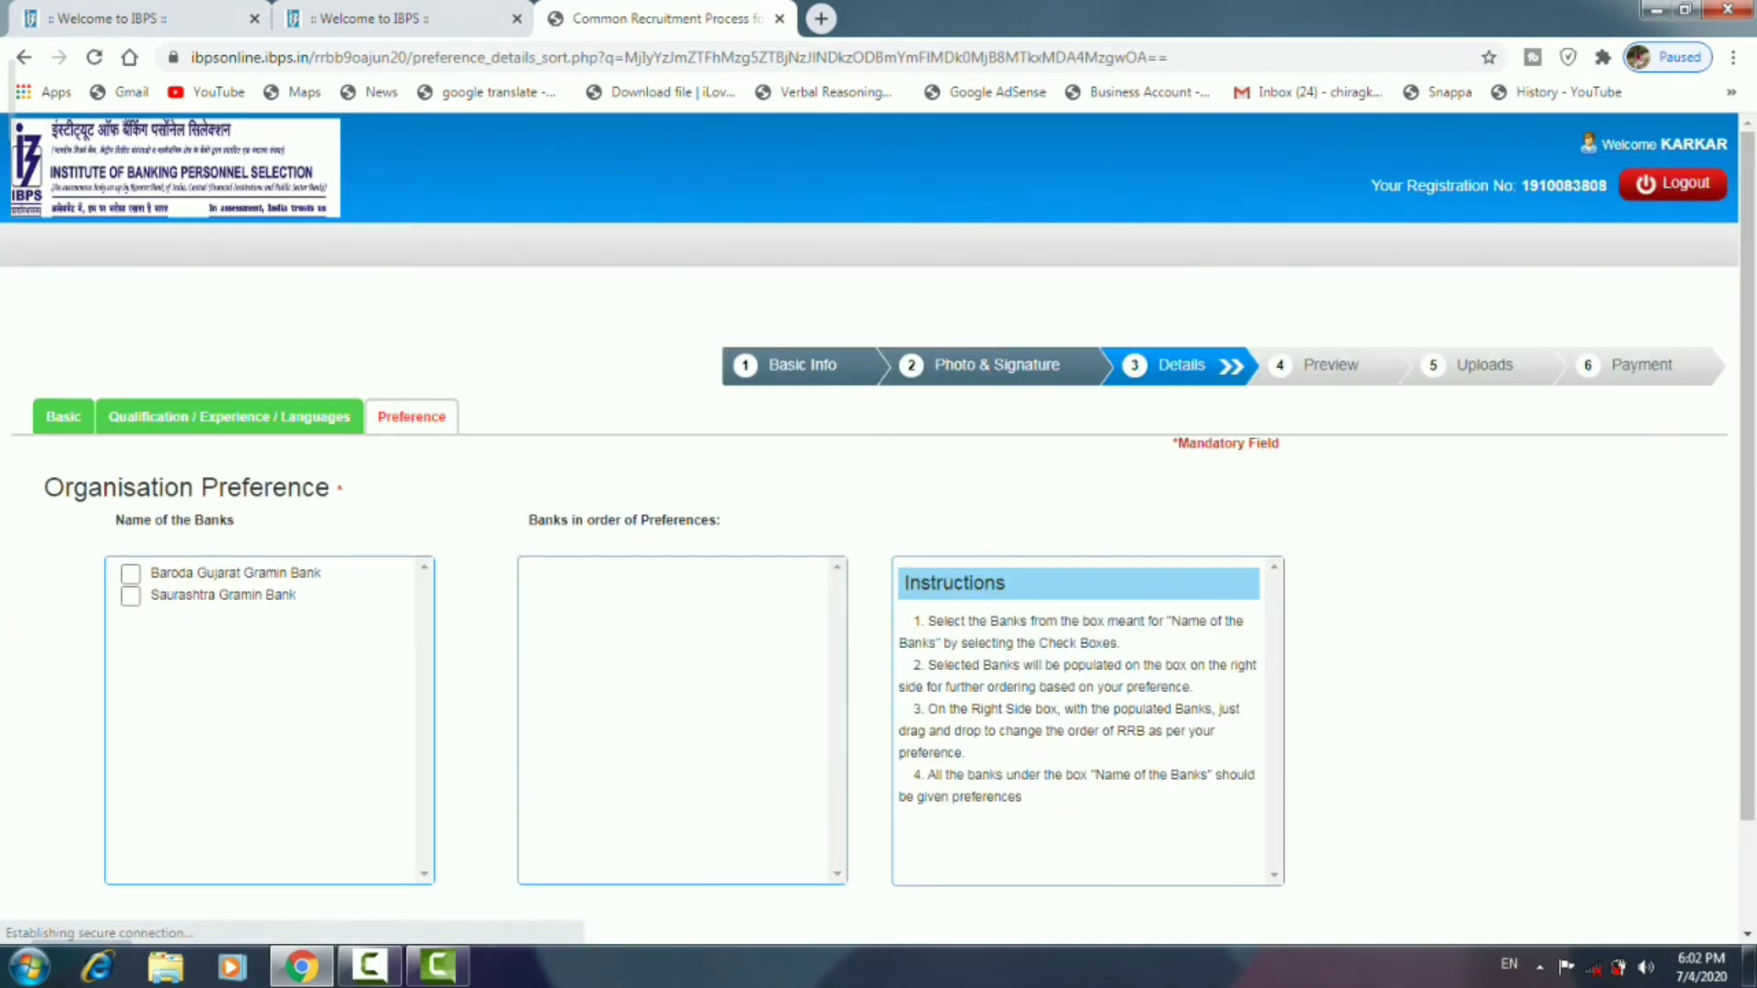
{"action": "scroll", "coordinate": [878, 530], "scroll_direction": "down", "scroll_amount": 2}
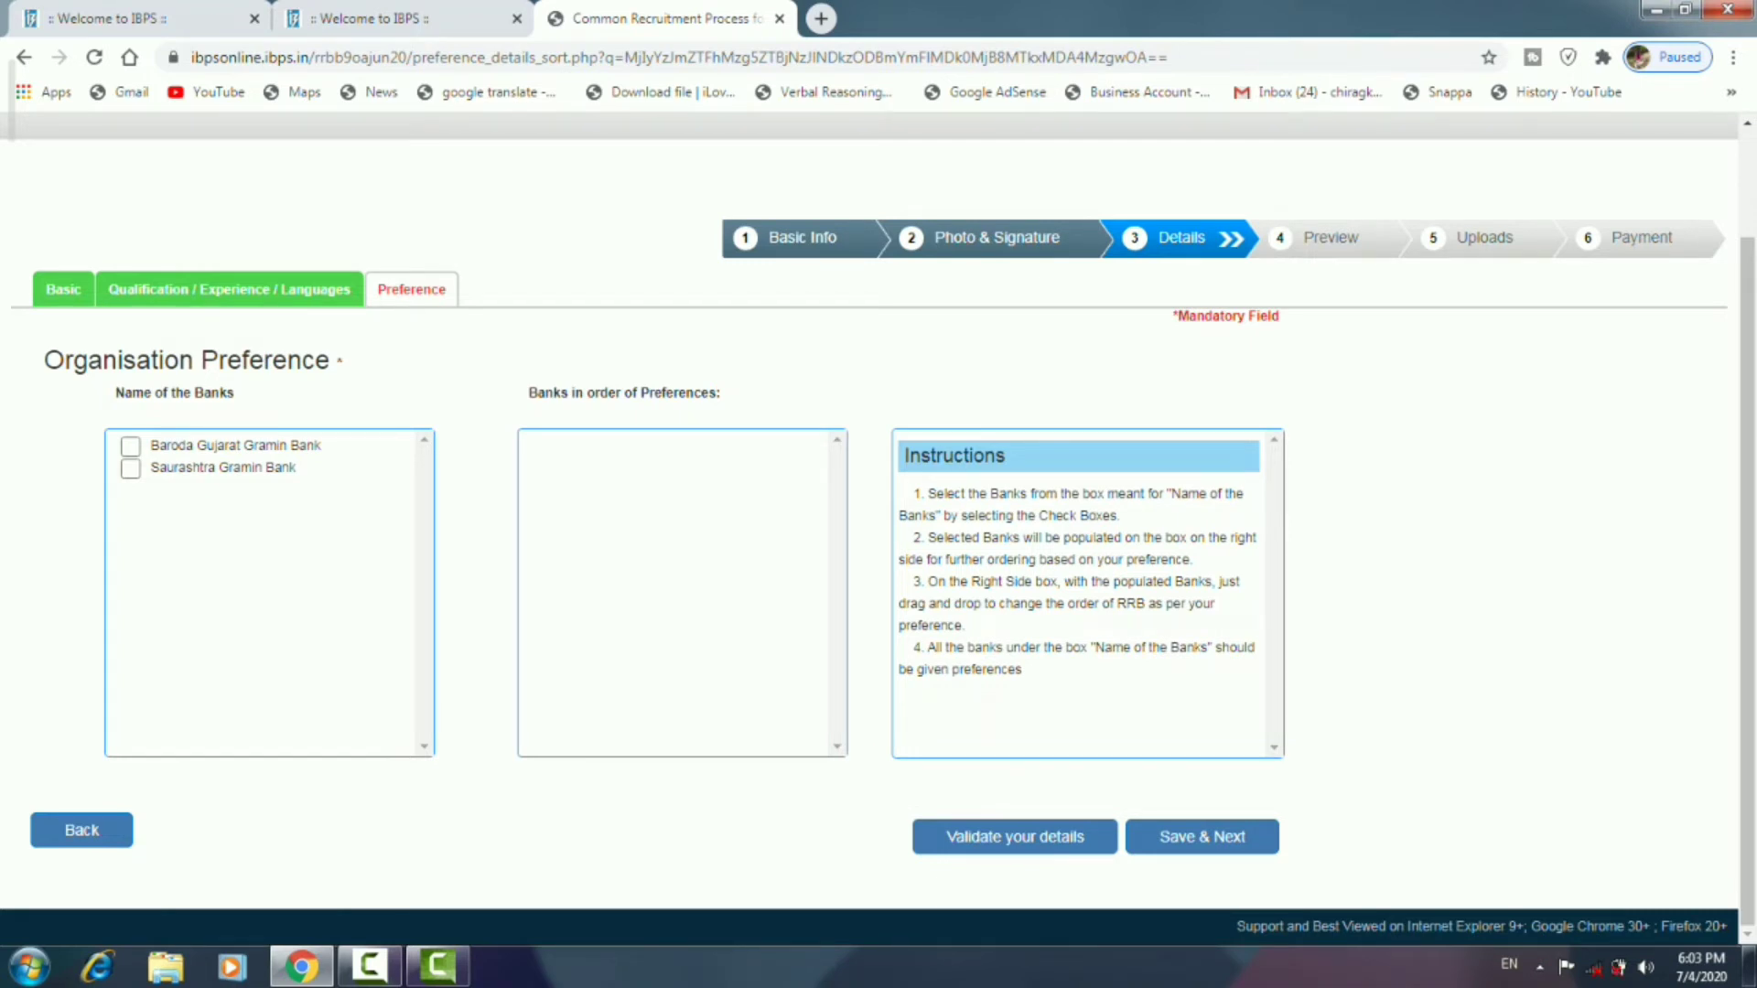
{"action": "left_click", "coordinate": [131, 447]}
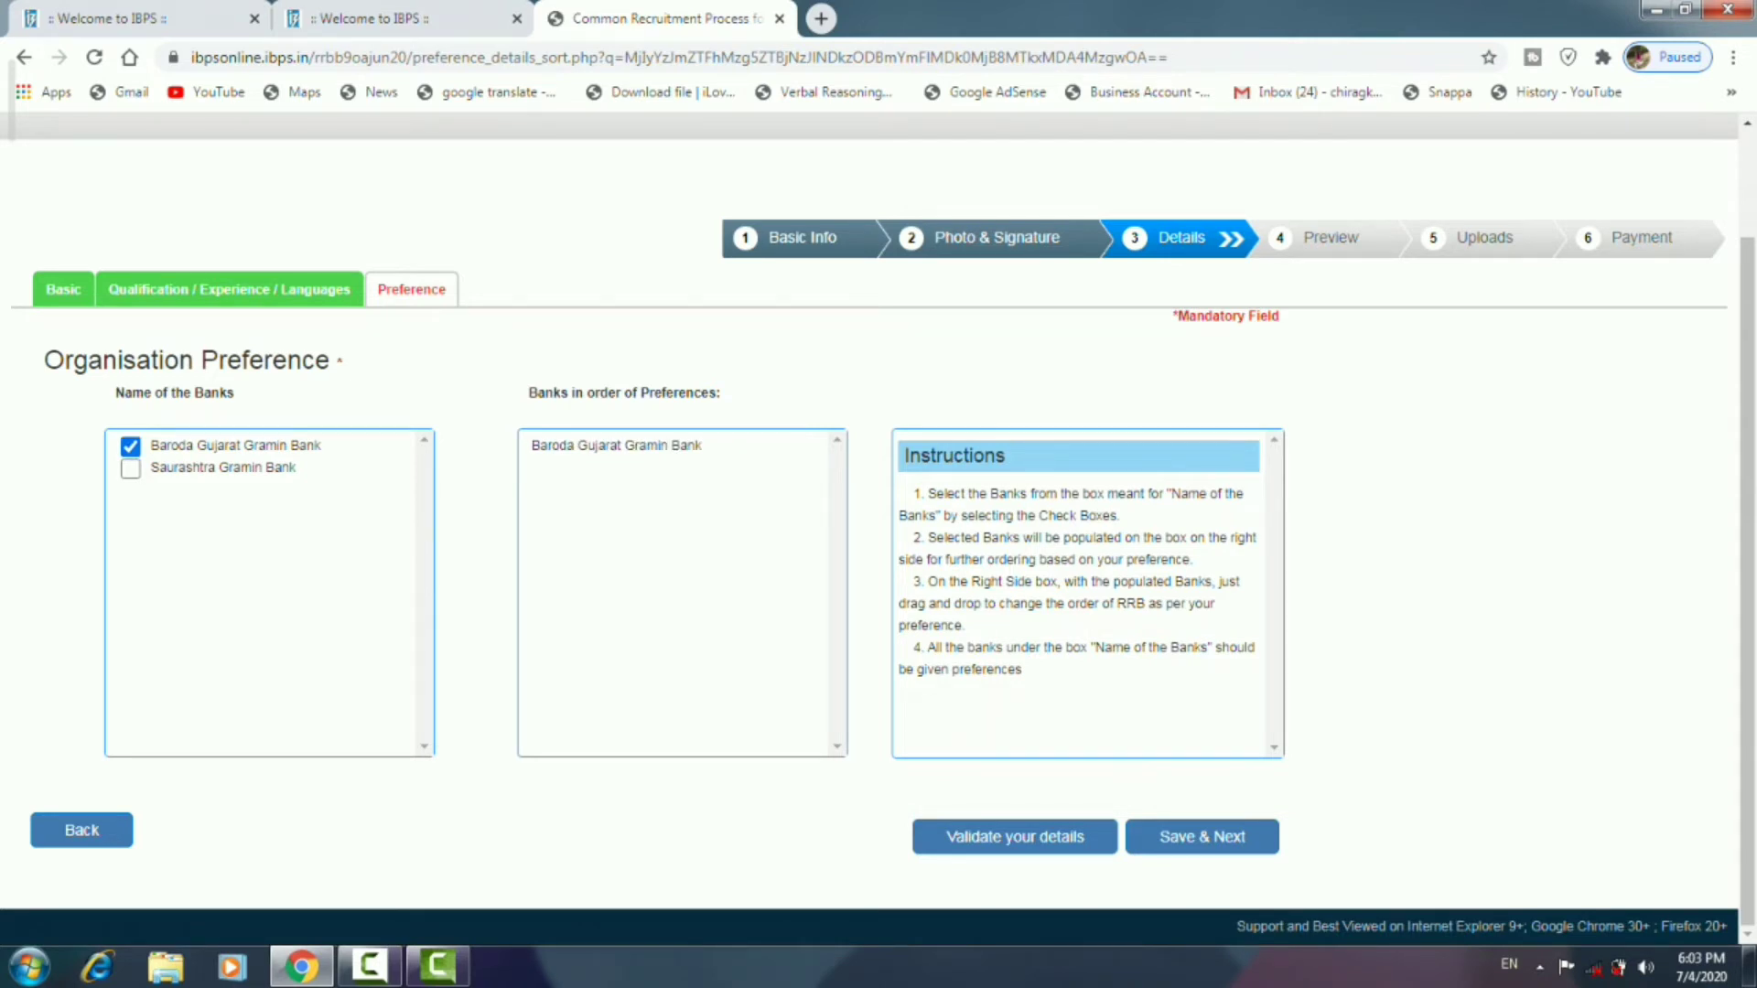
{"action": "left_click", "coordinate": [130, 469]}
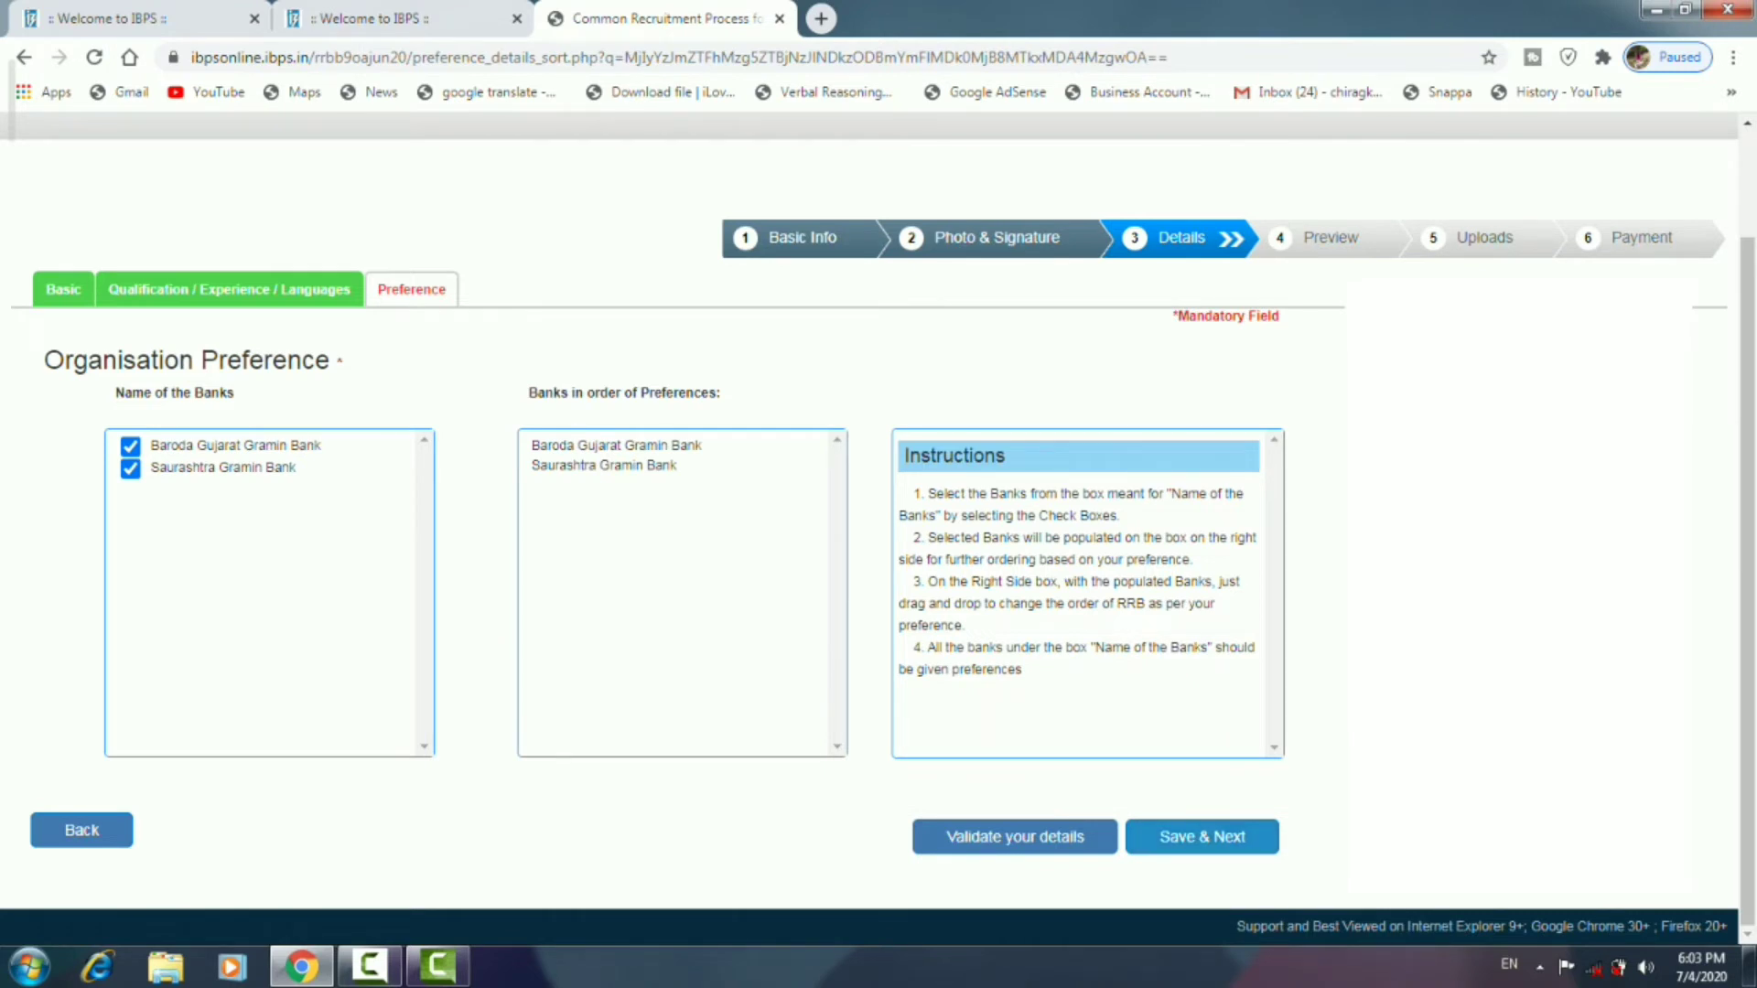
{"action": "left_click", "coordinate": [1202, 837]}
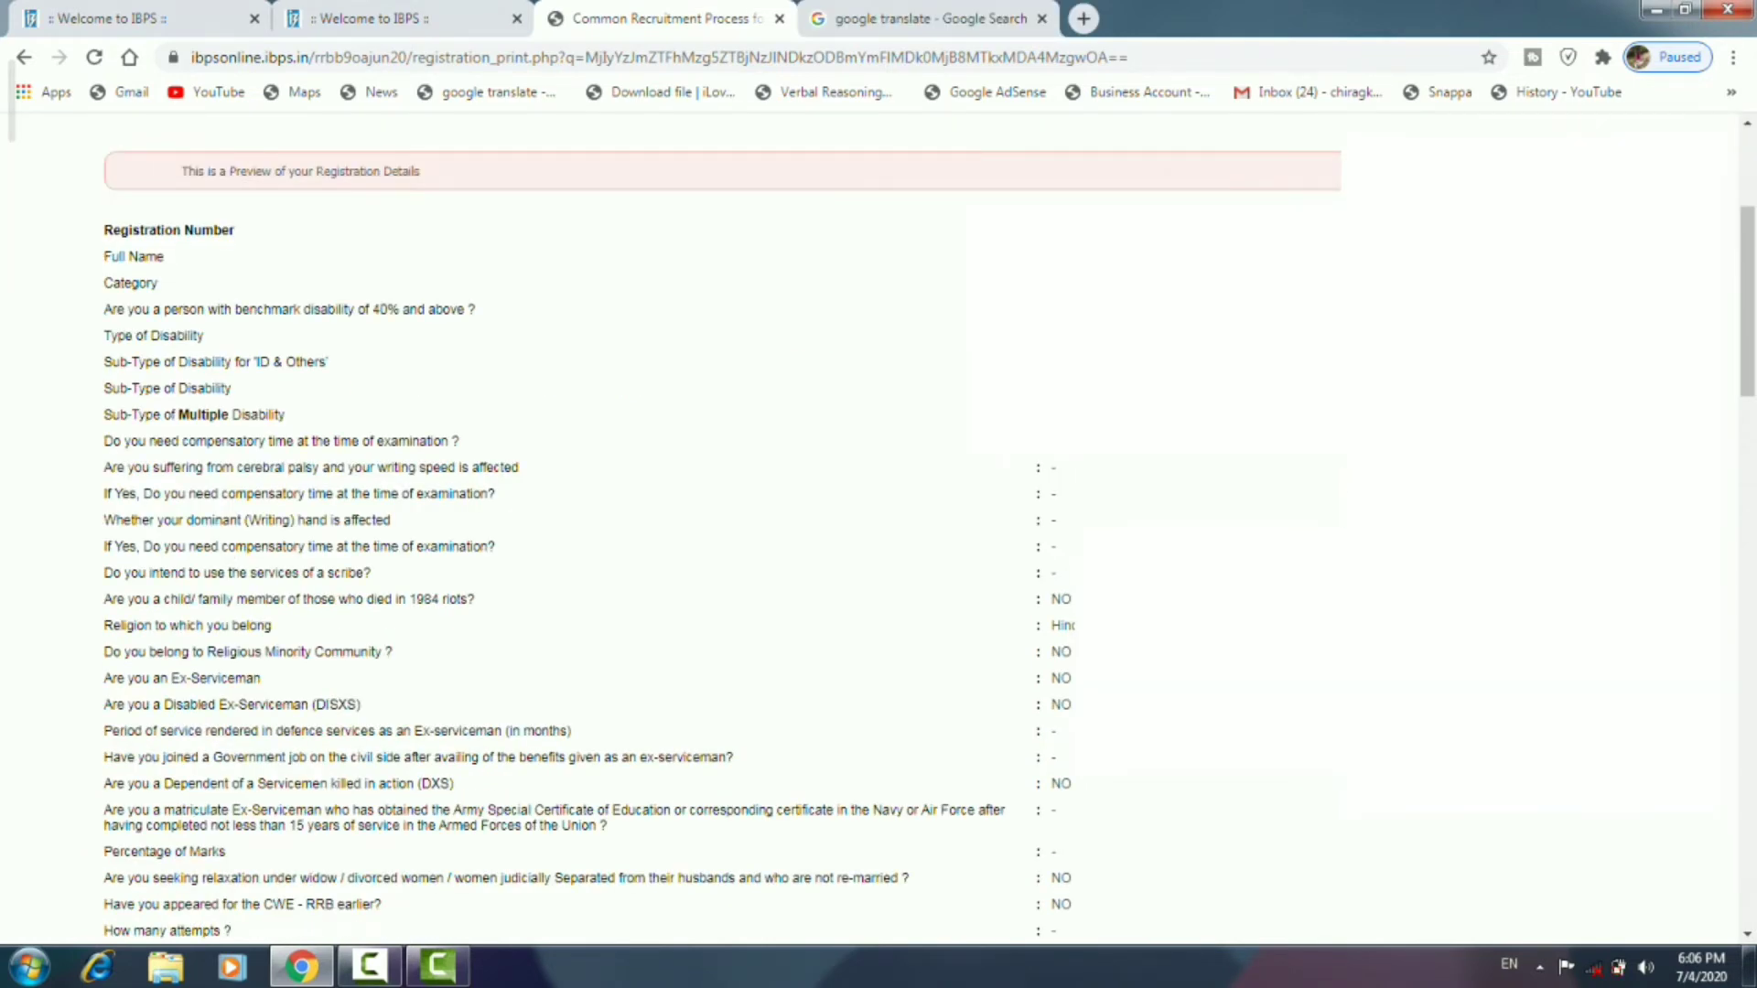
Scroll the registration preview down to the Declaration and Final Submit section
{"action": "scroll", "coordinate": [878, 521], "scroll_direction": "down", "scroll_amount": 3}
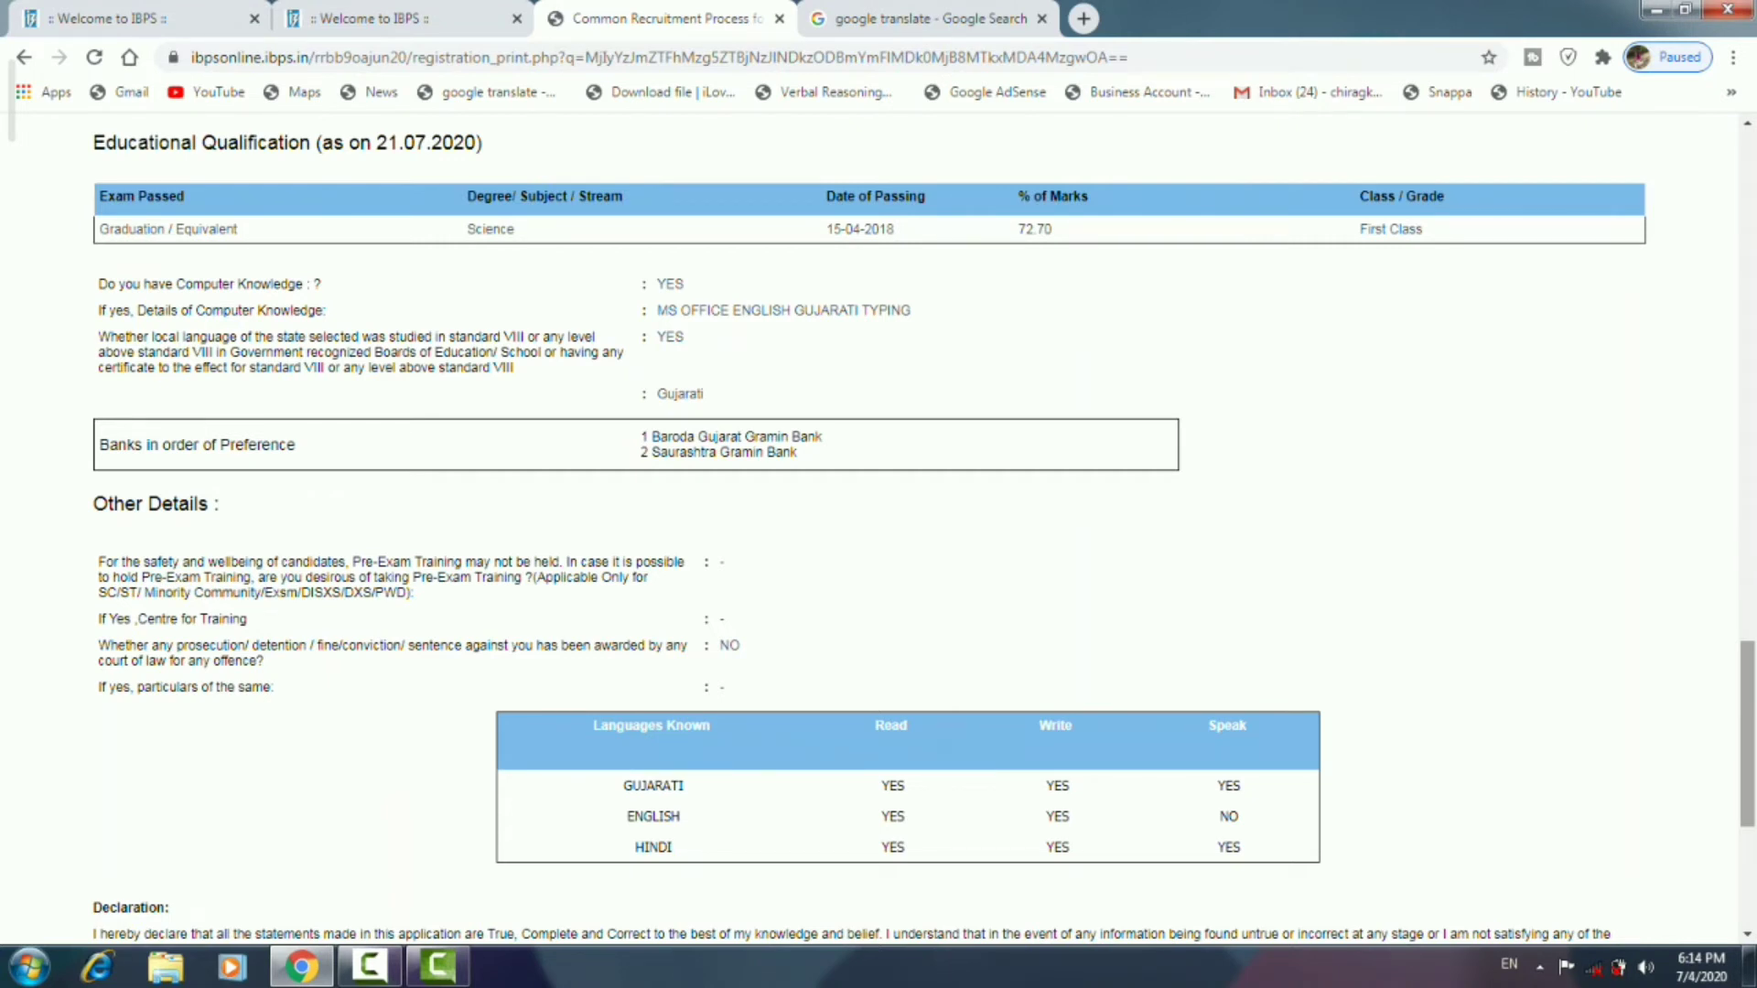
{"action": "left_click_drag", "start_coordinate": [1748, 733], "coordinate": [1748, 833]}
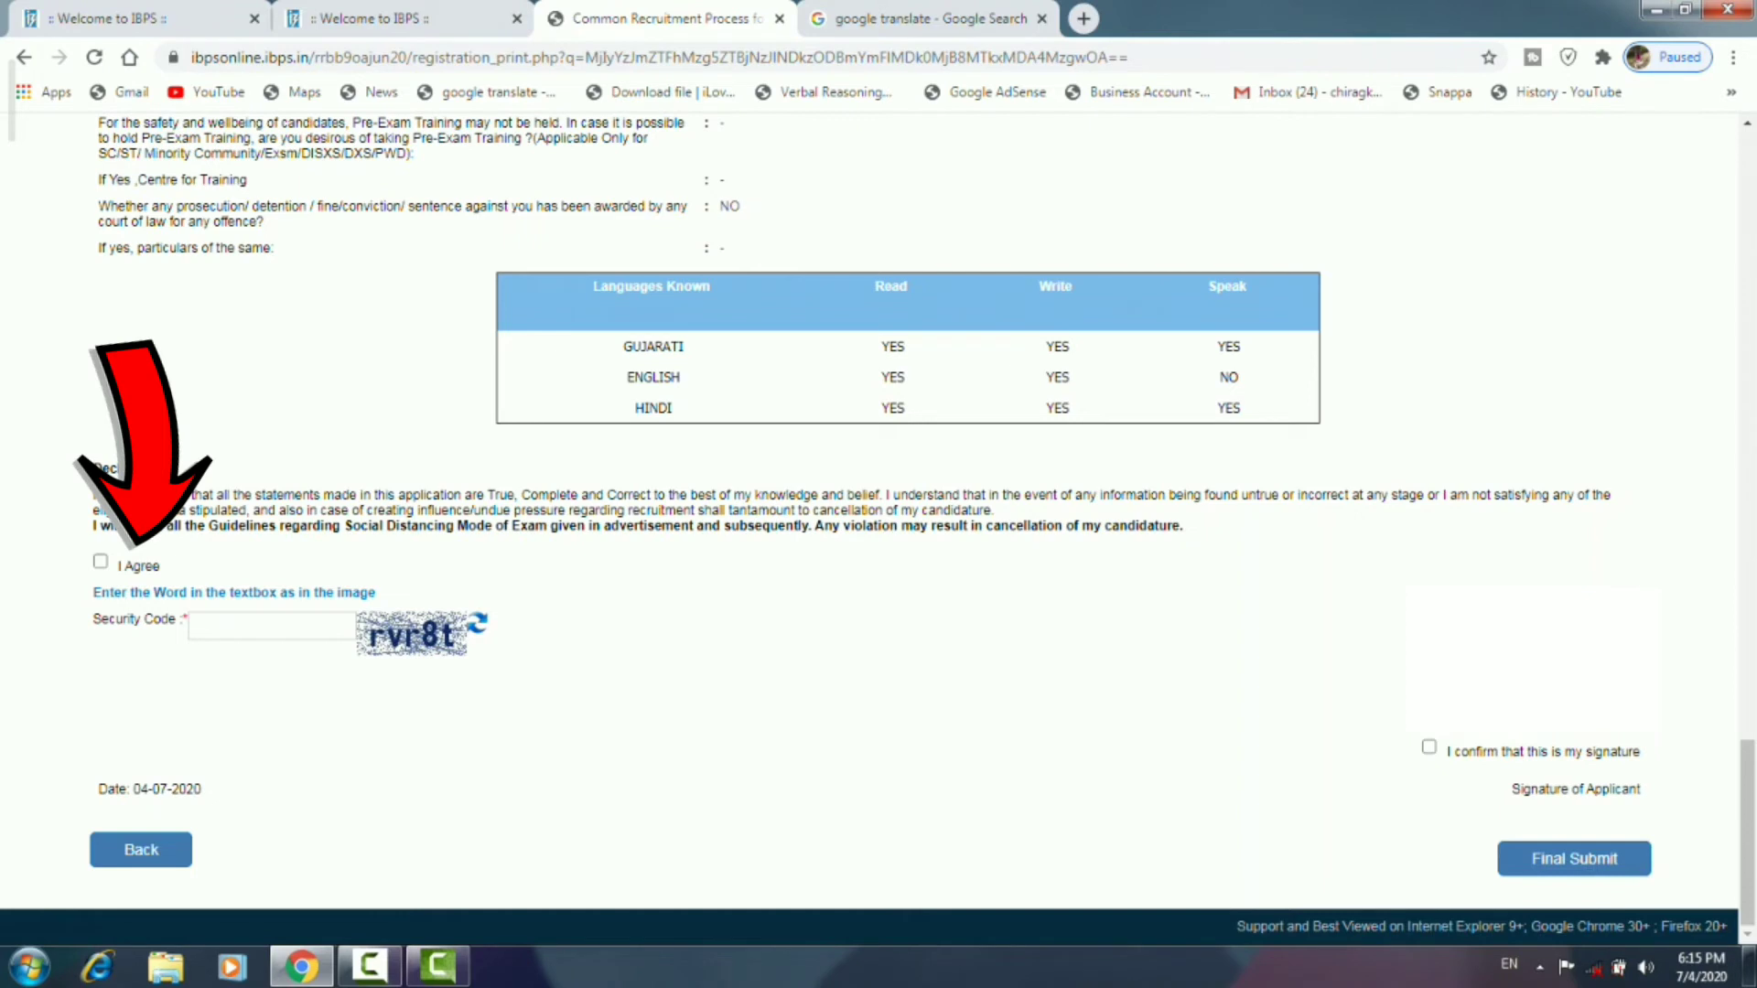
Accept the declaration, enter the image security code, confirm the signature and final-submit the application
{"action": "left_click", "coordinate": [101, 562]}
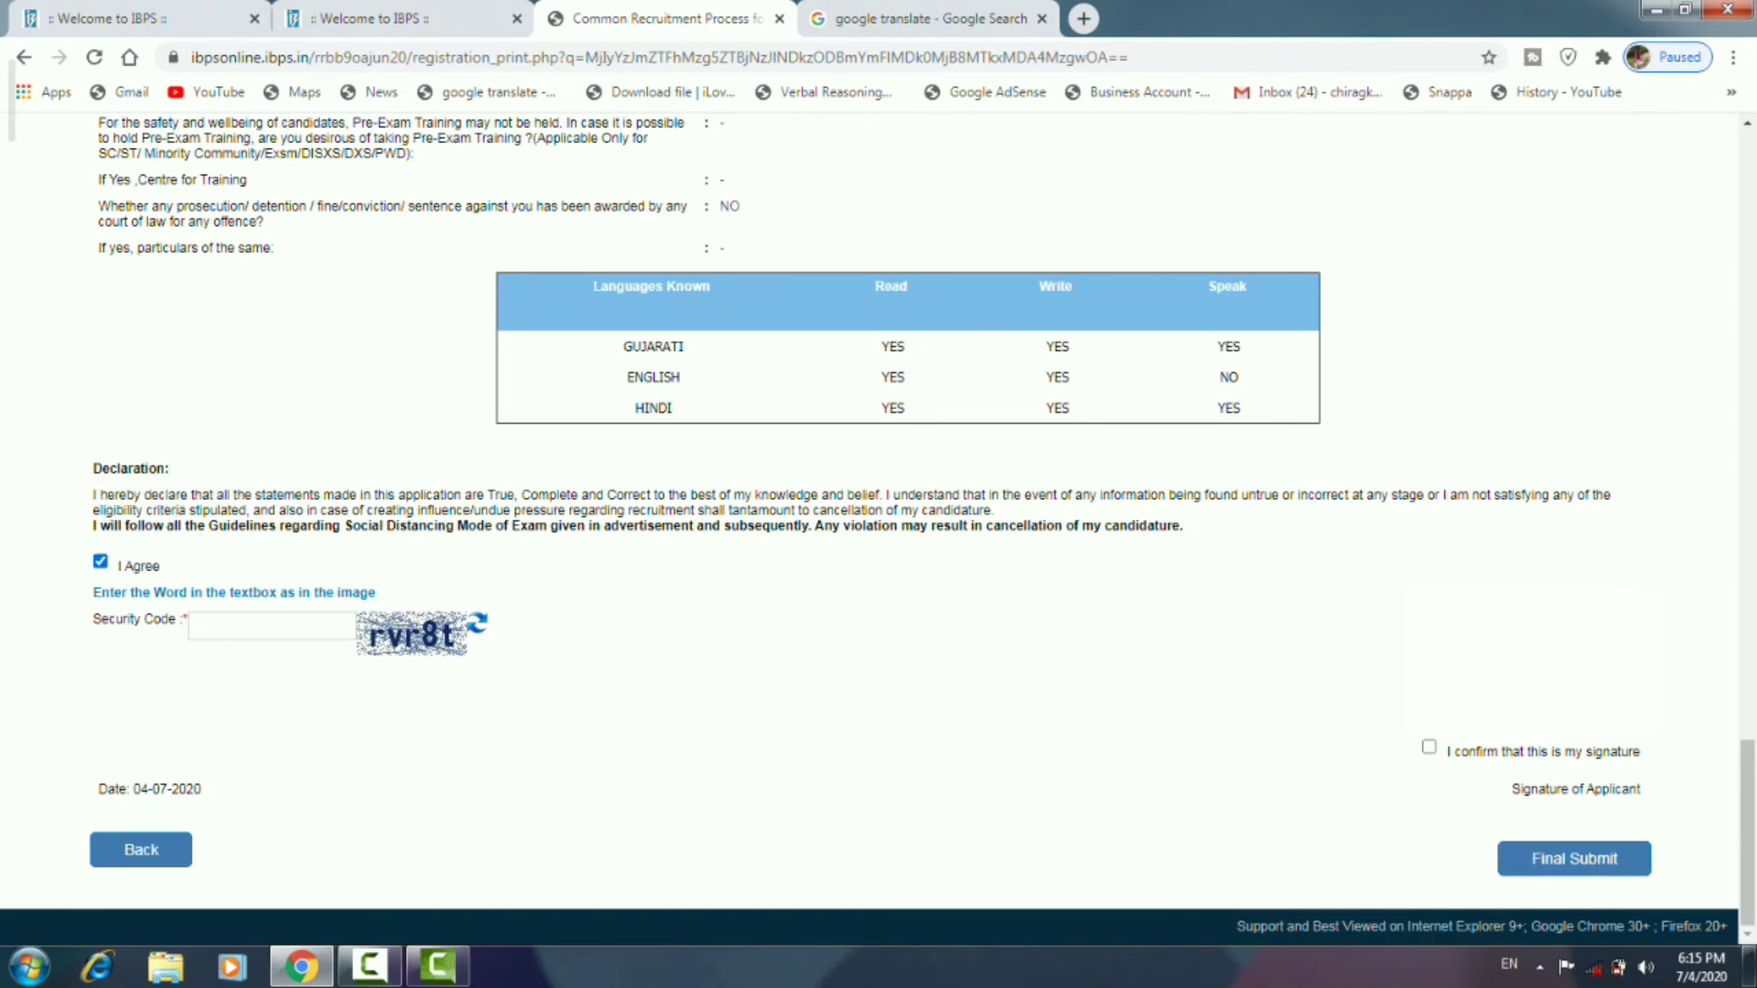
{"action": "type", "text": "R"}
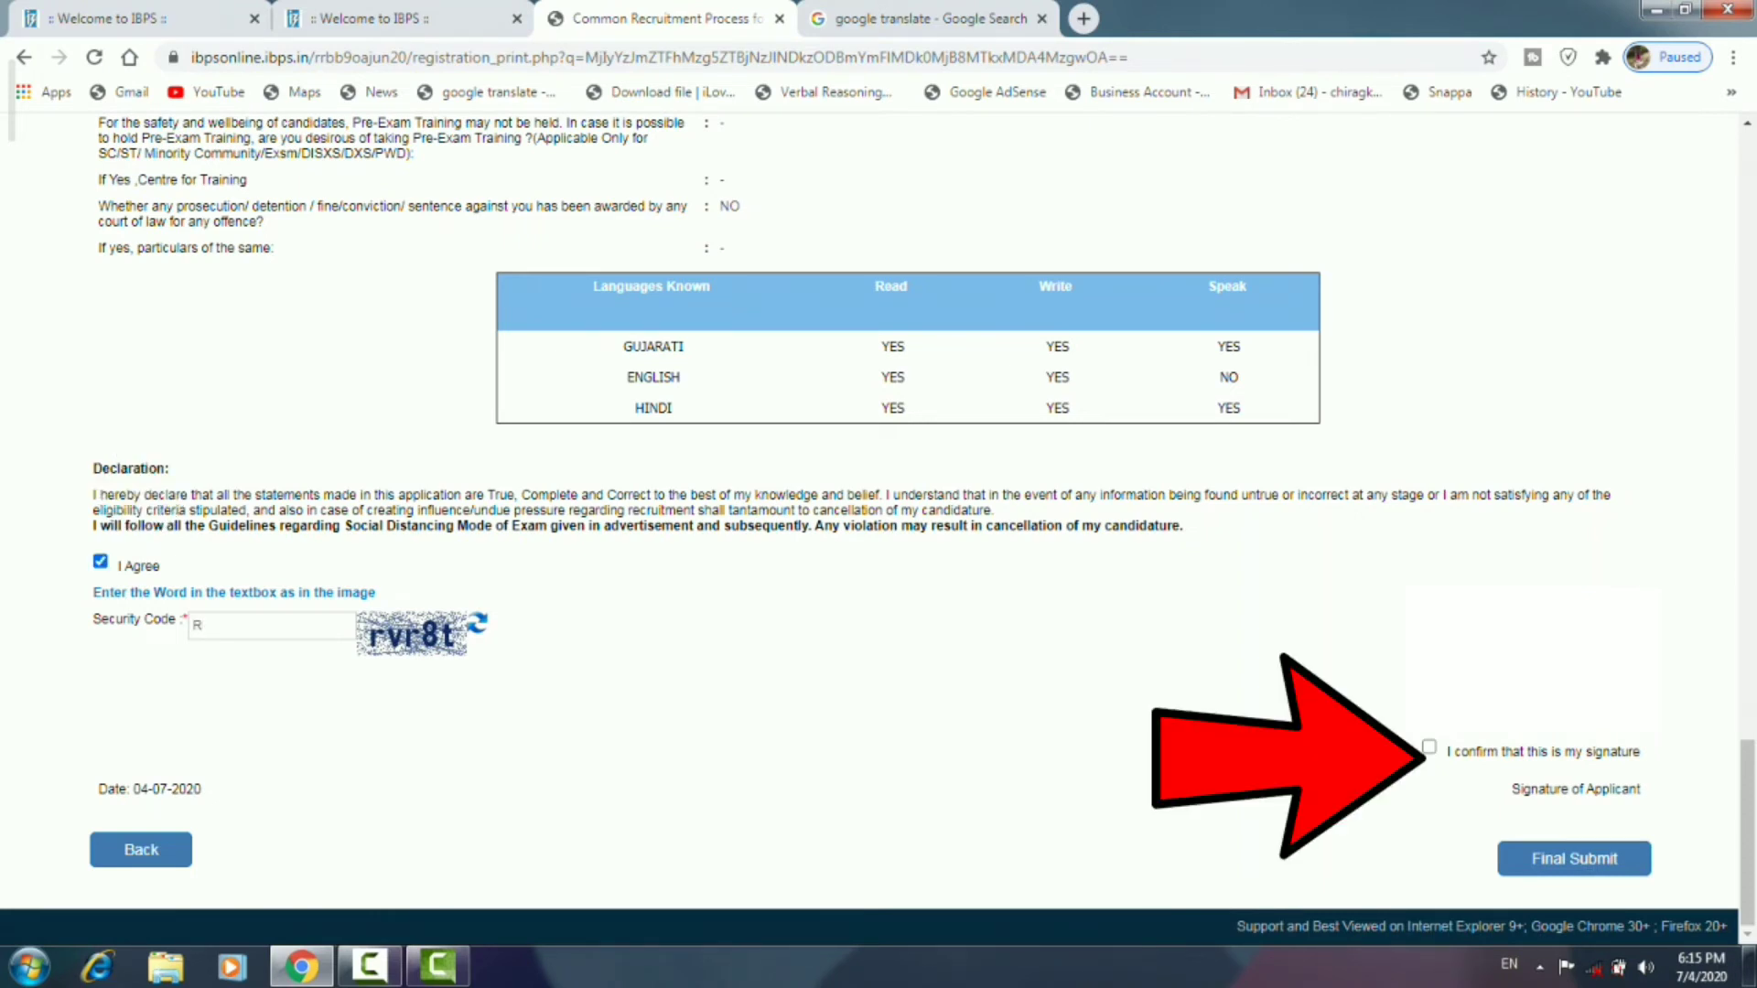
{"action": "key", "text": "BackSpace"}
{"action": "type", "text": "rvr8"}
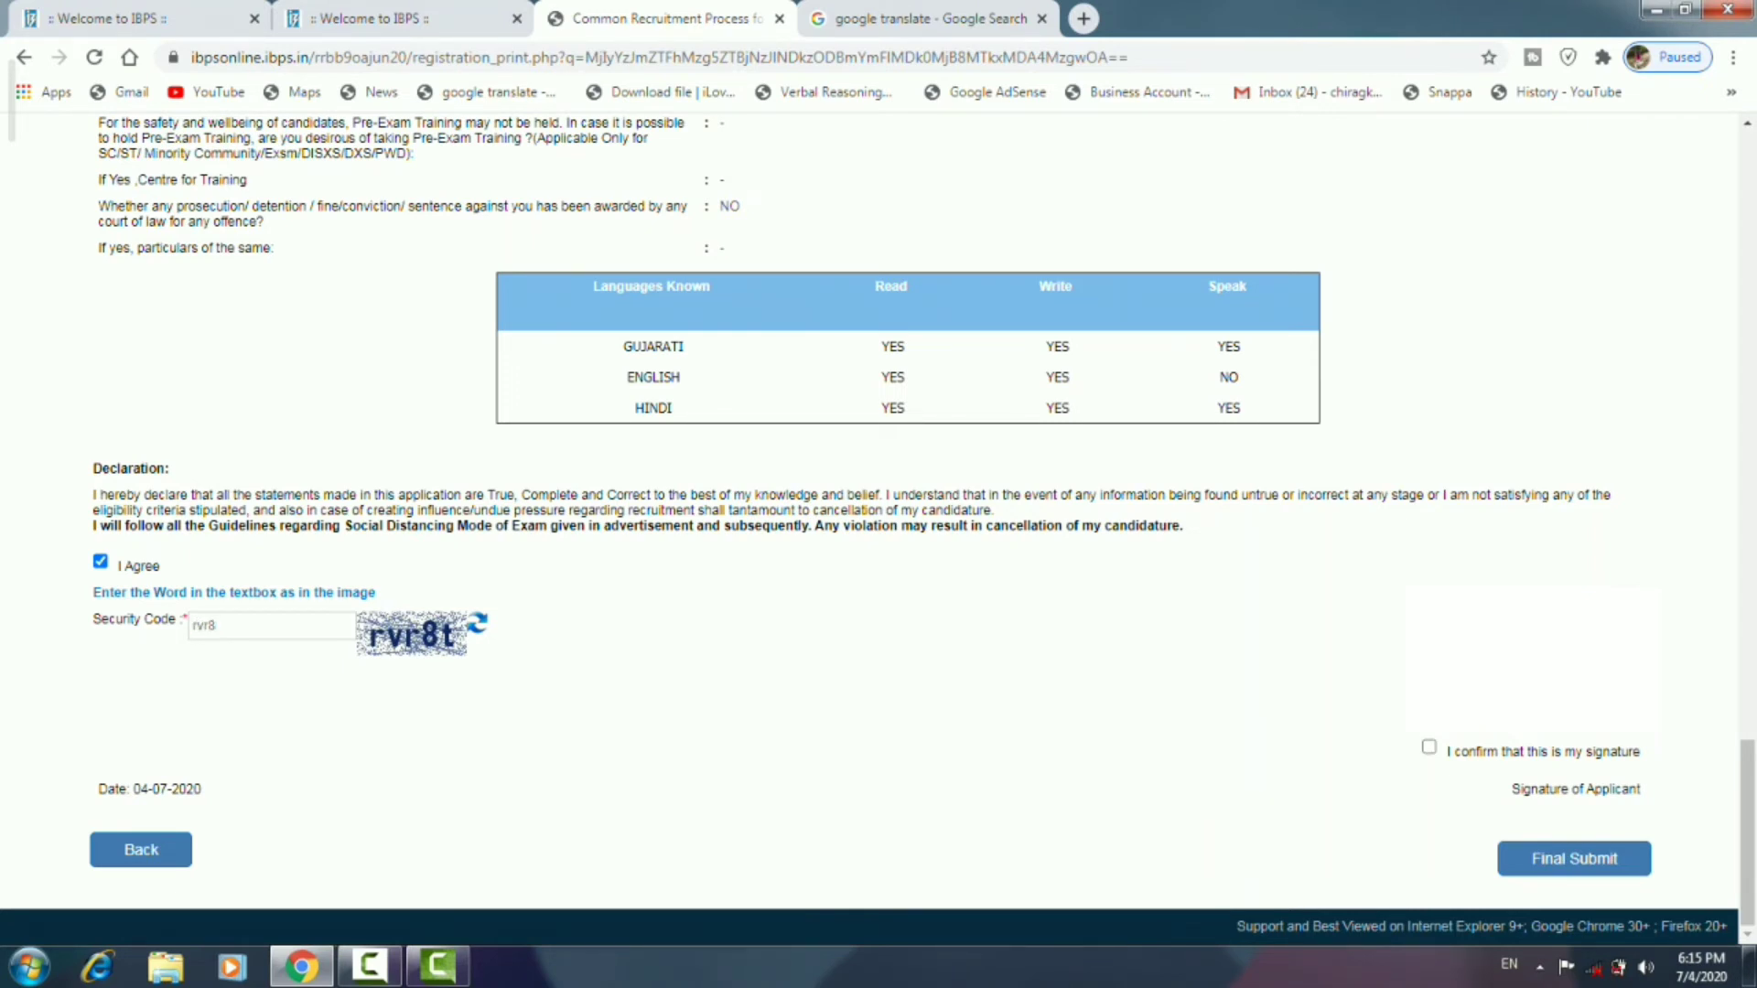
{"action": "type", "text": "t"}
{"action": "left_click", "coordinate": [1429, 747]}
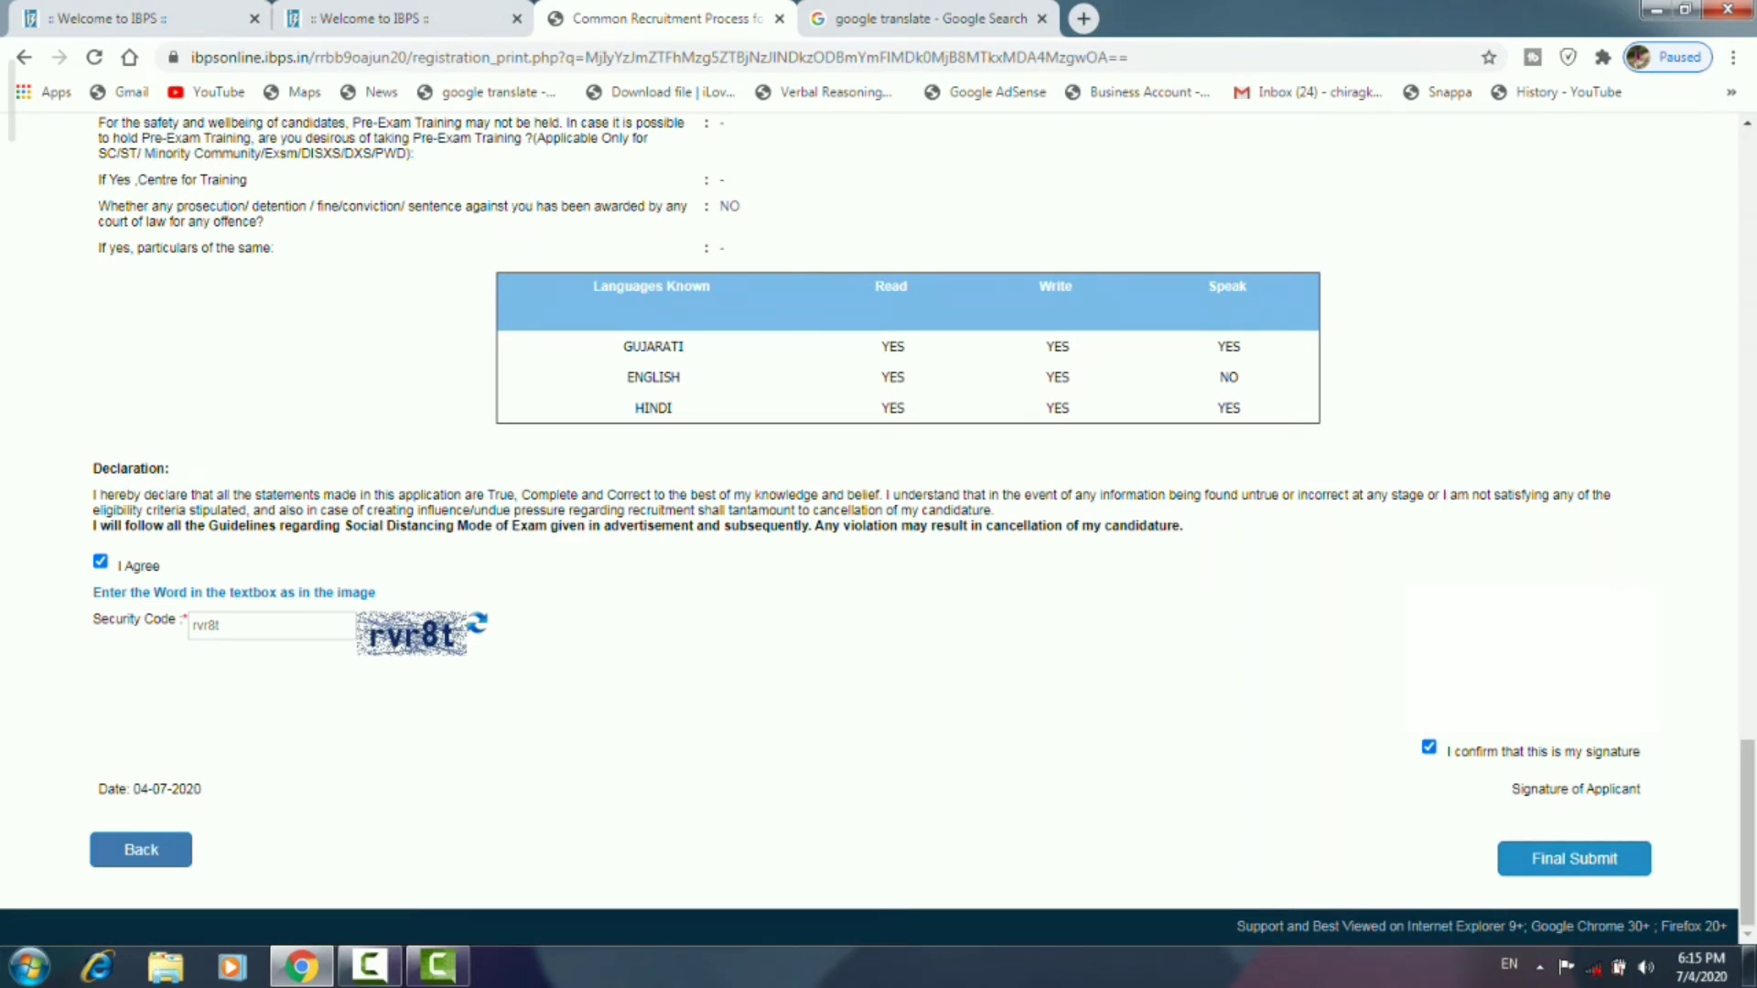
{"action": "left_click", "coordinate": [1574, 858]}
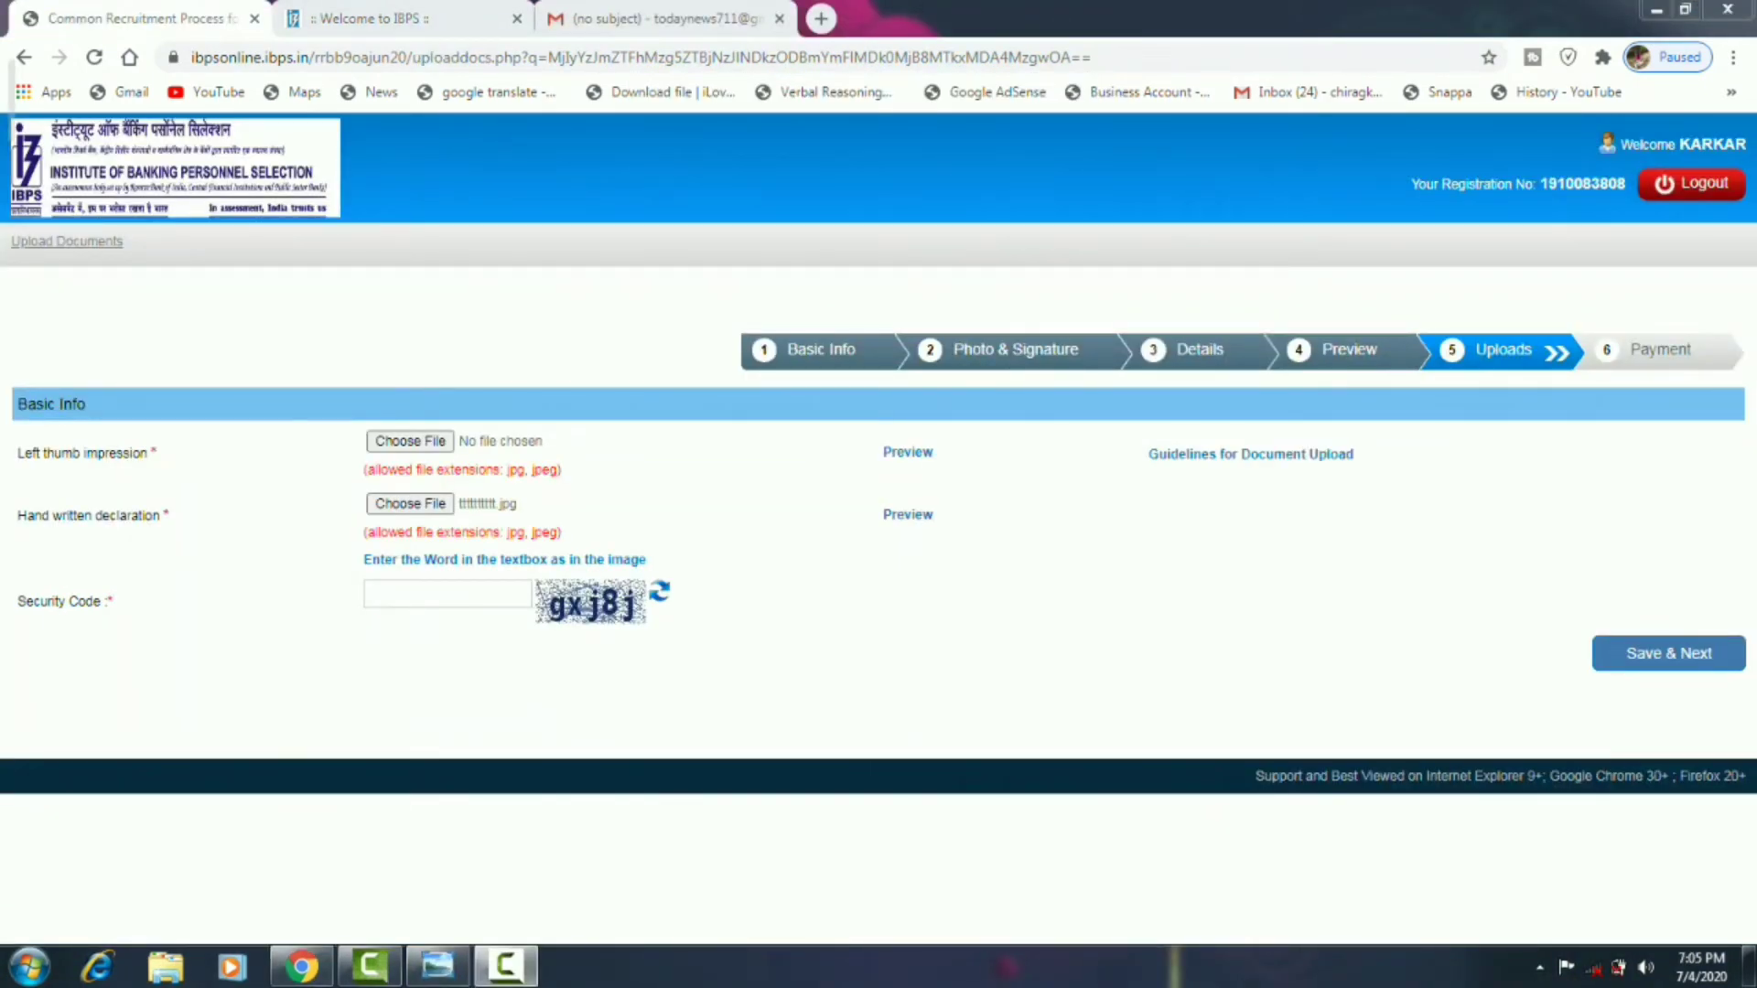
Reload the Uploads page and open the Guidelines for Document Upload near the Left thumb impression
{"action": "left_click", "coordinate": [67, 241]}
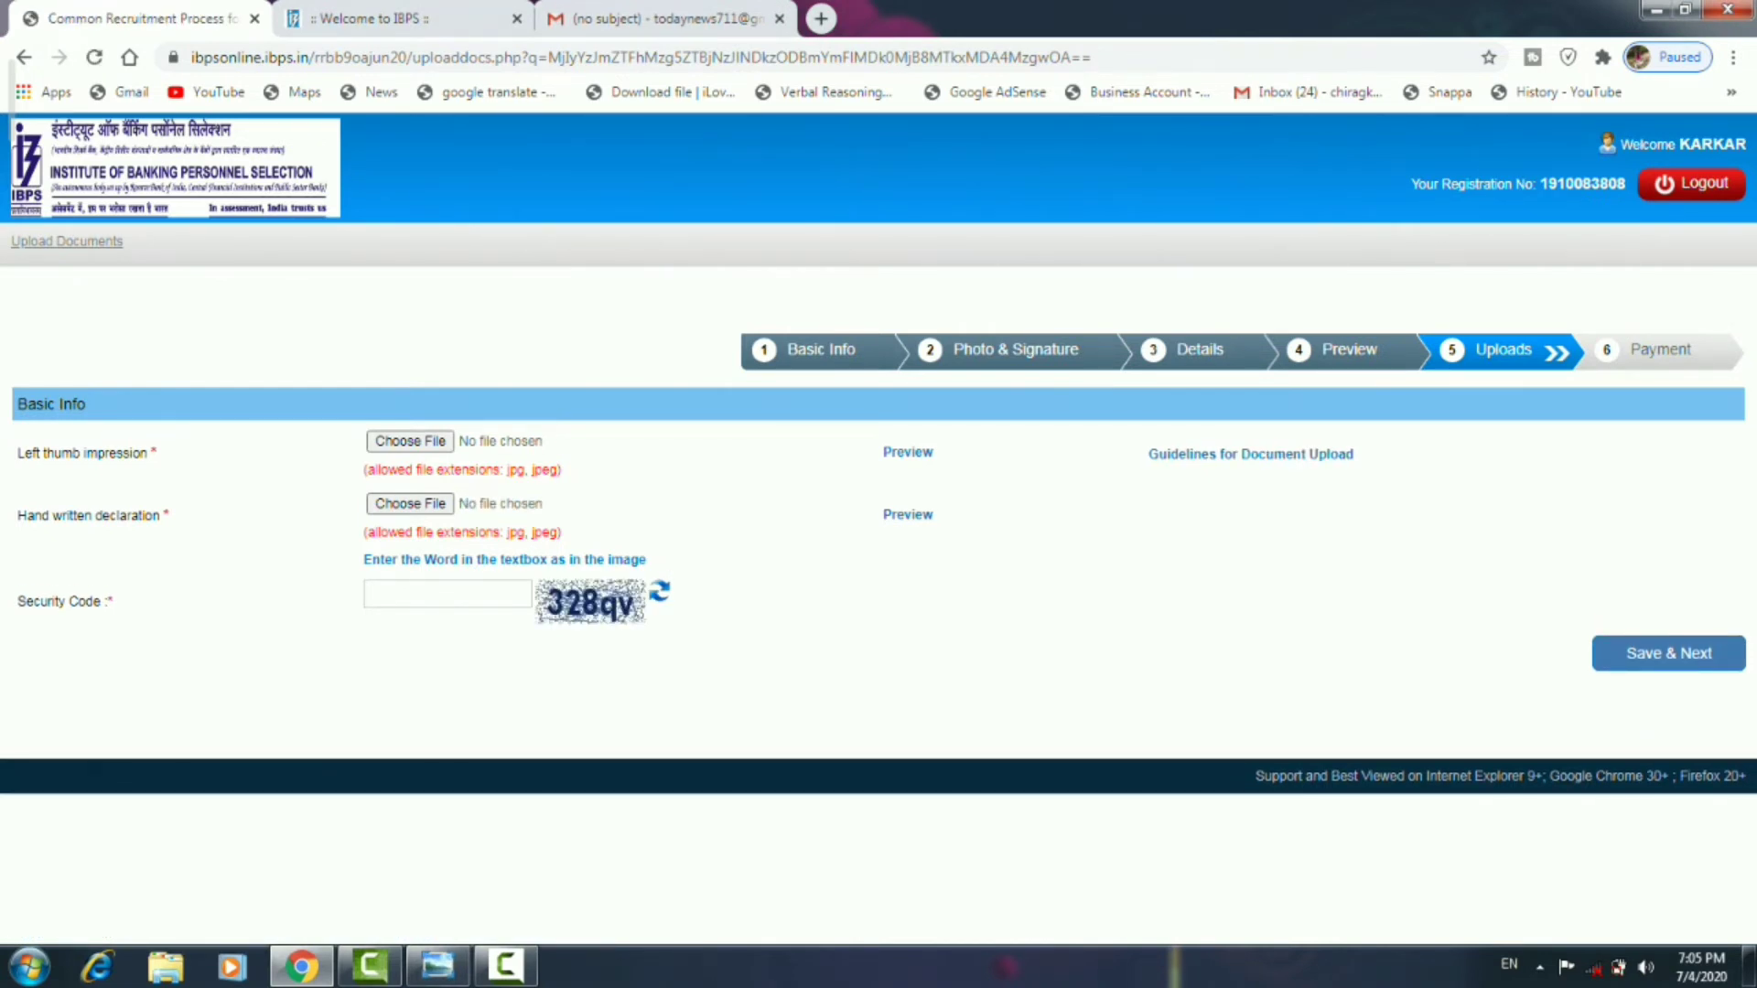
{"action": "left_click_drag", "start_coordinate": [17, 453], "coordinate": [155, 454]}
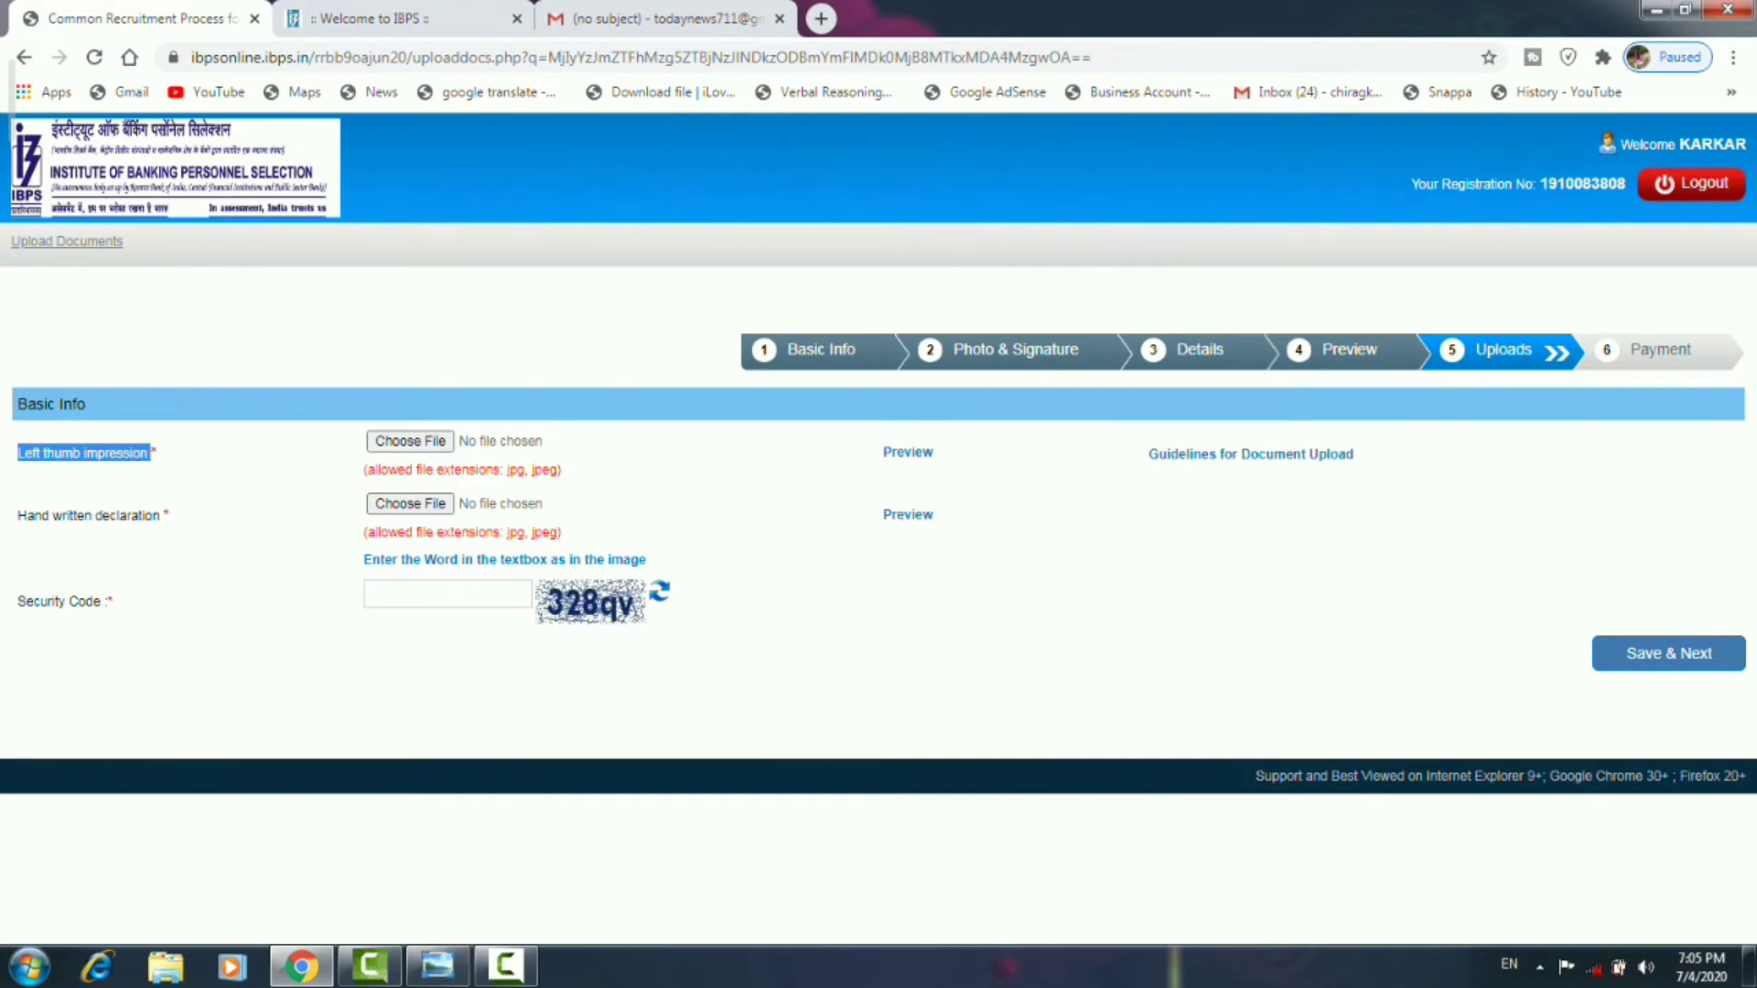
{"action": "left_click", "coordinate": [161, 456]}
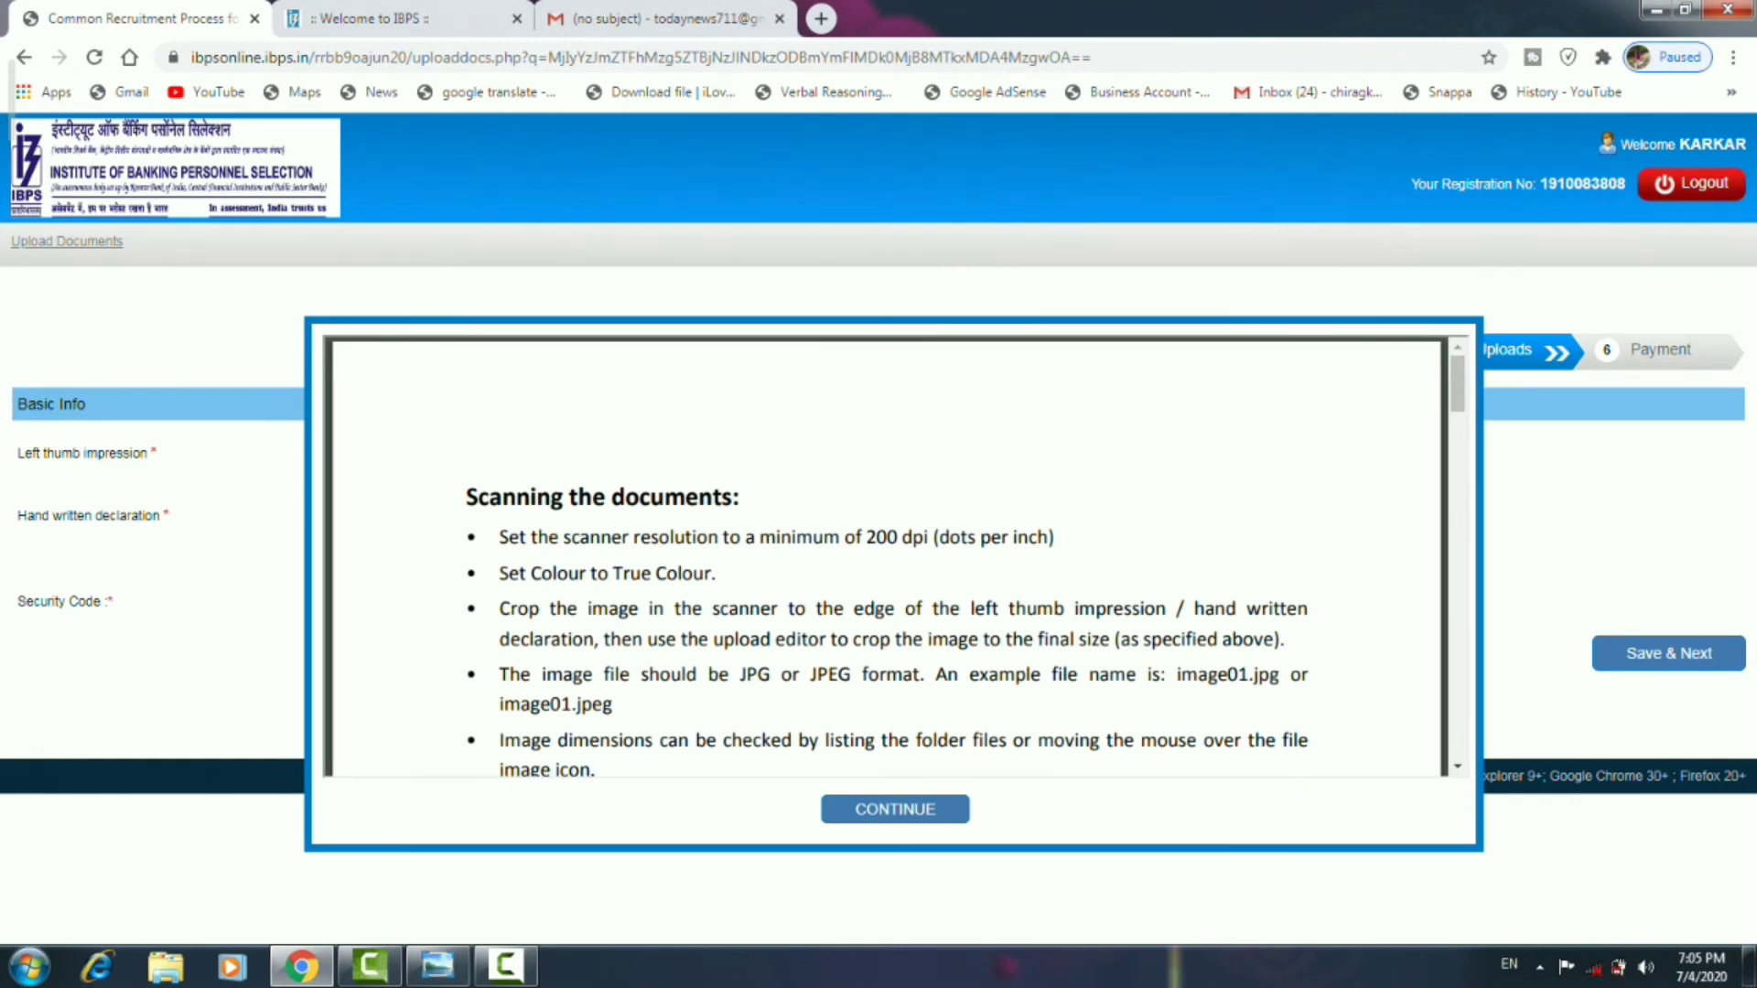
Check the left thumb impression requirements: 240 x 240 pixels and its file size limit
{"action": "scroll", "coordinate": [888, 558], "scroll_direction": "down", "scroll_amount": 4}
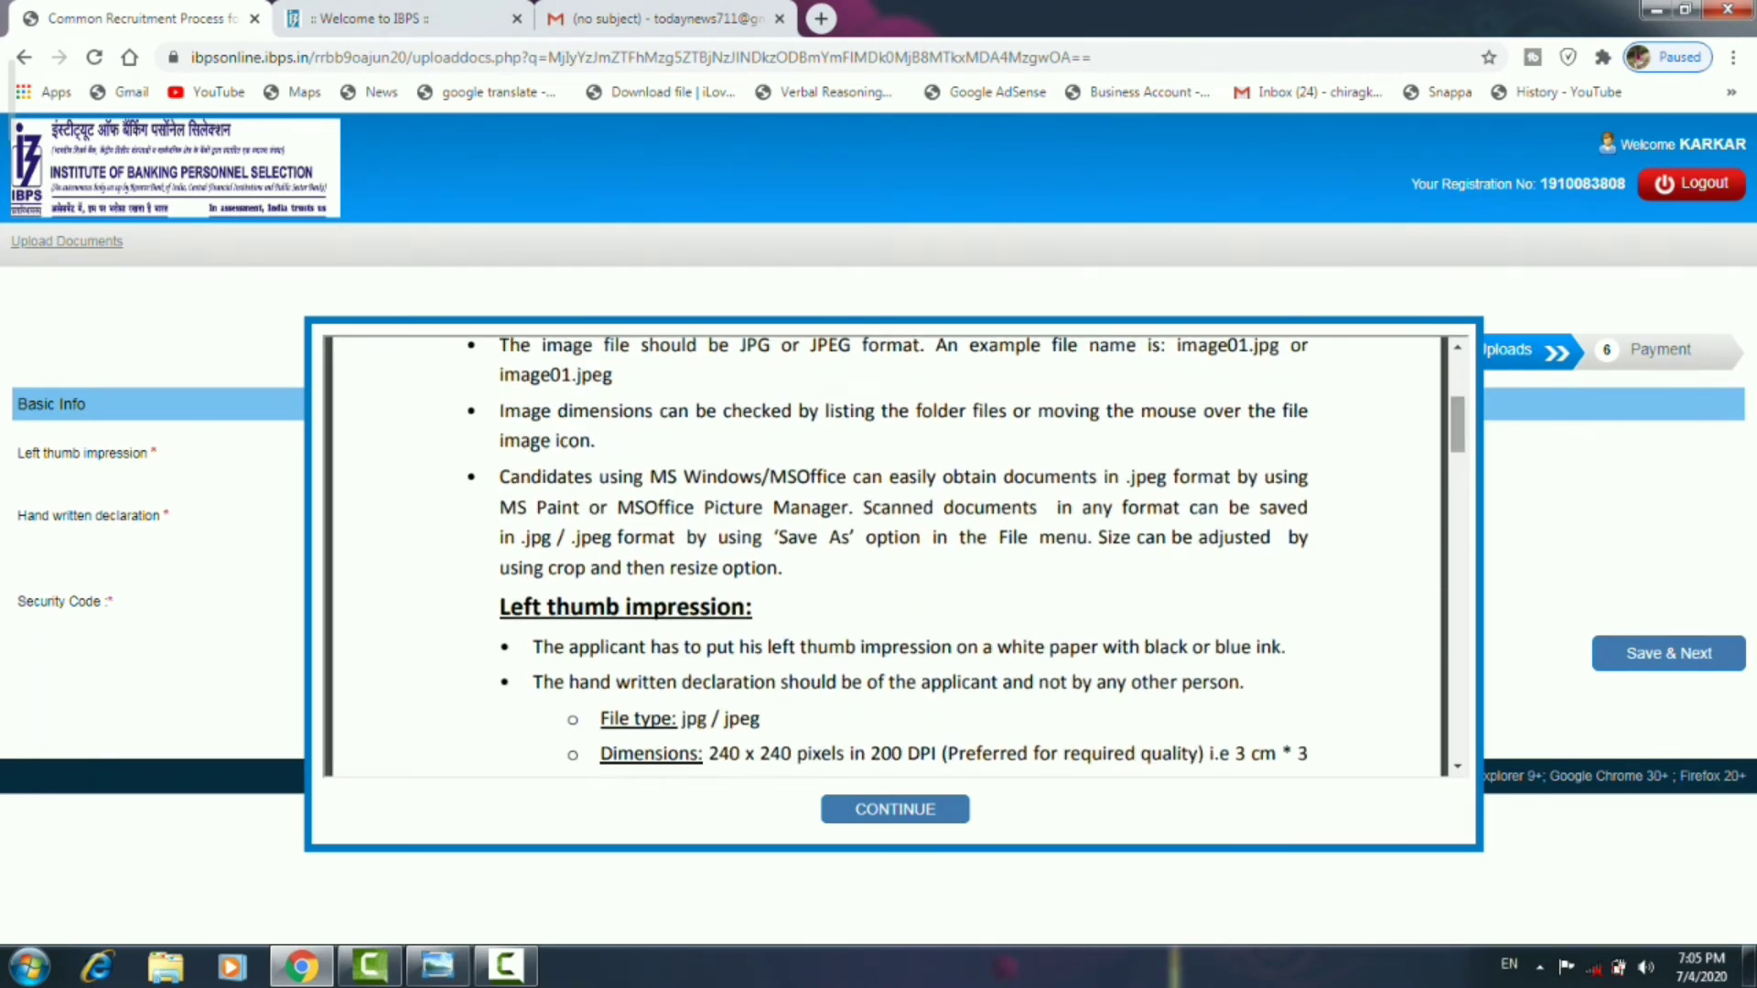
{"action": "scroll", "coordinate": [887, 558], "scroll_direction": "down", "scroll_amount": 4}
{"action": "scroll", "coordinate": [888, 558], "scroll_direction": "up", "scroll_amount": 2}
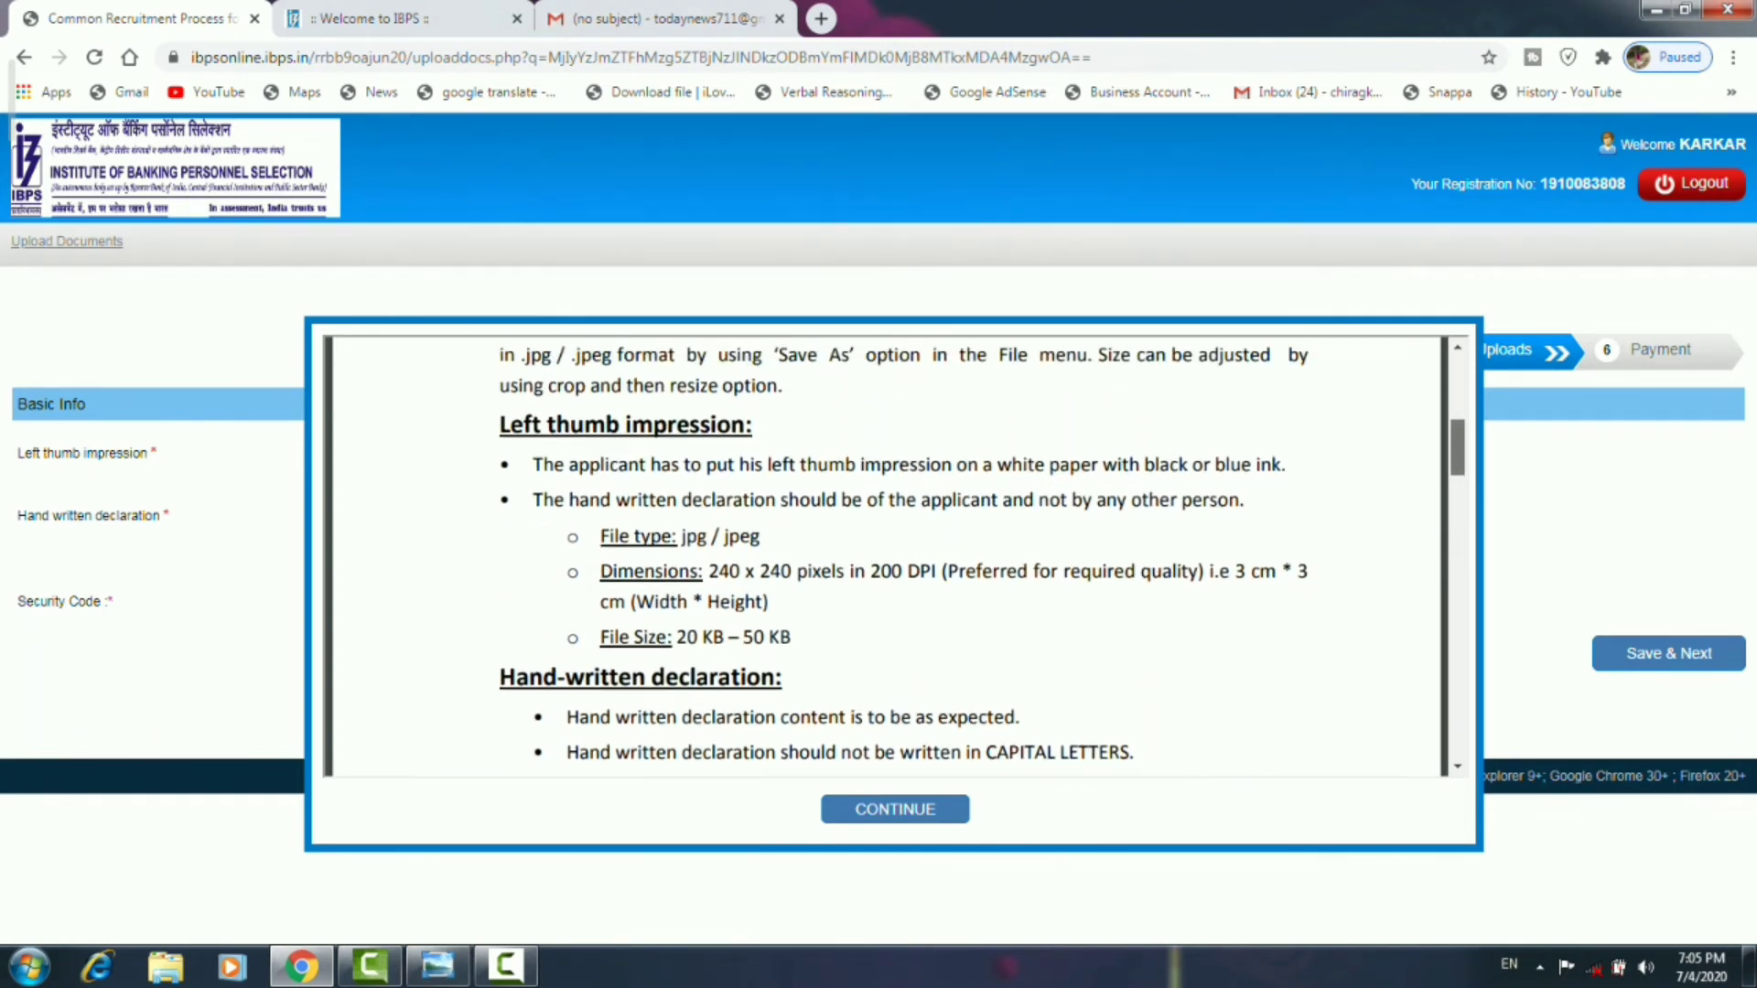
{"action": "left_click_drag", "start_coordinate": [703, 571], "coordinate": [869, 571]}
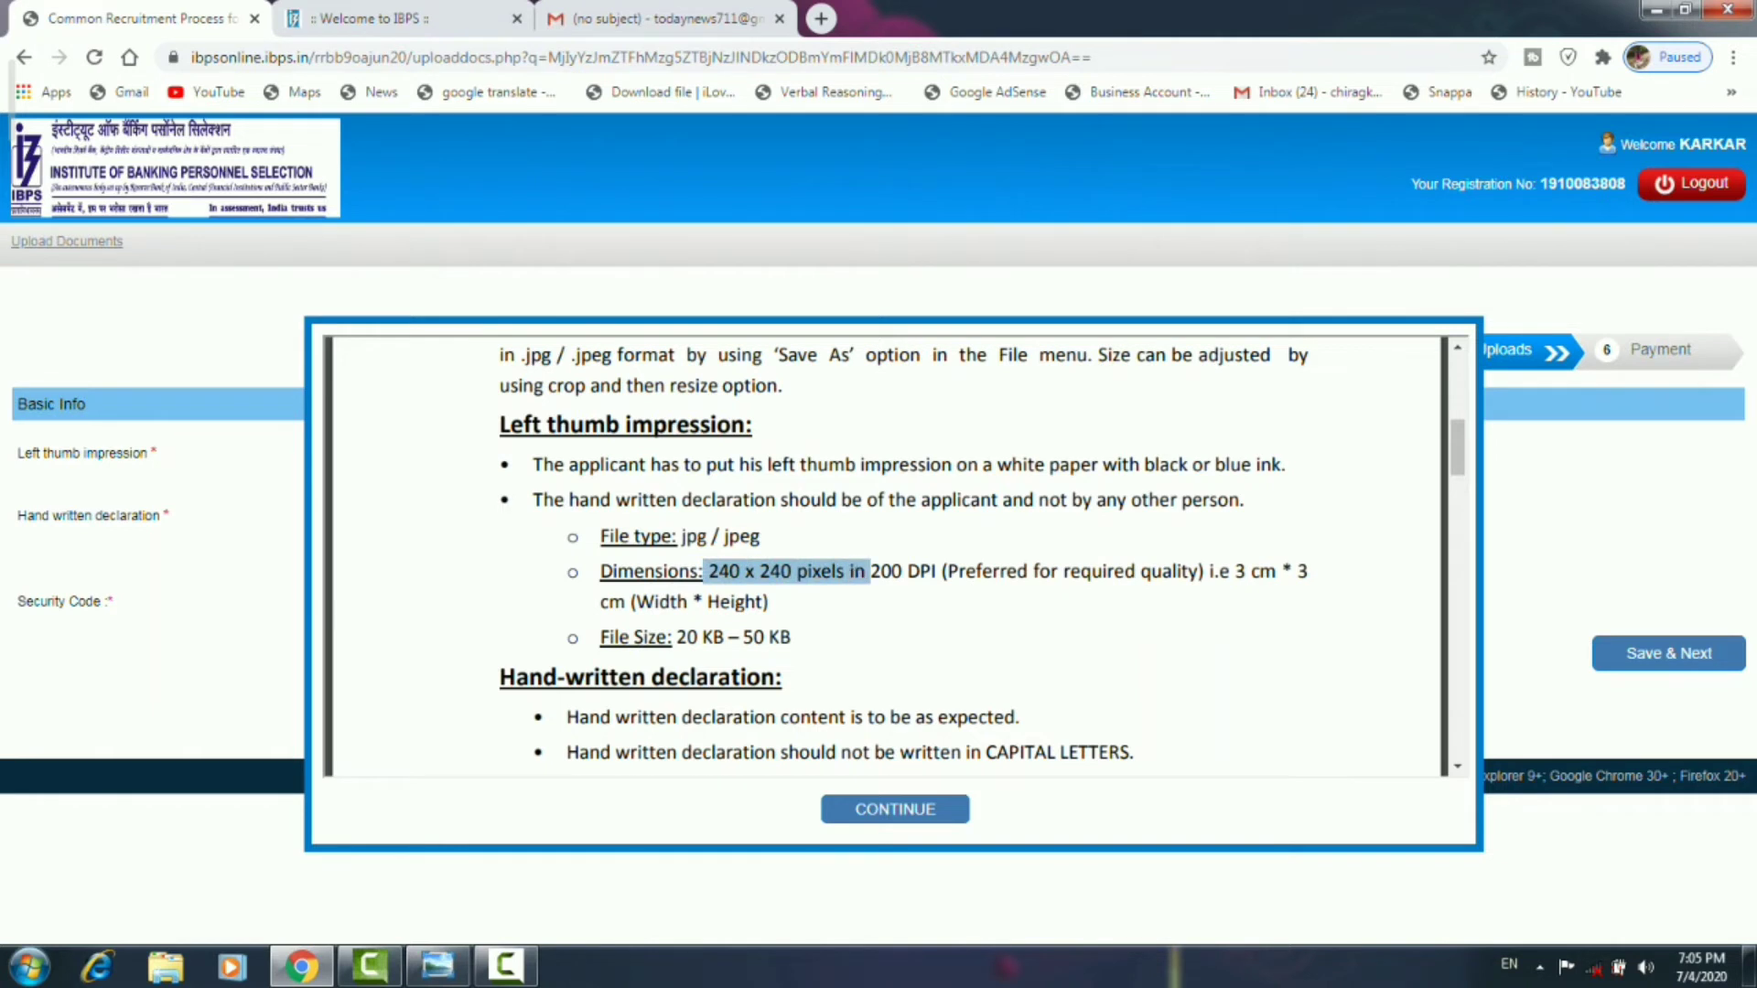
{"action": "left_click_drag", "start_coordinate": [677, 637], "coordinate": [782, 637]}
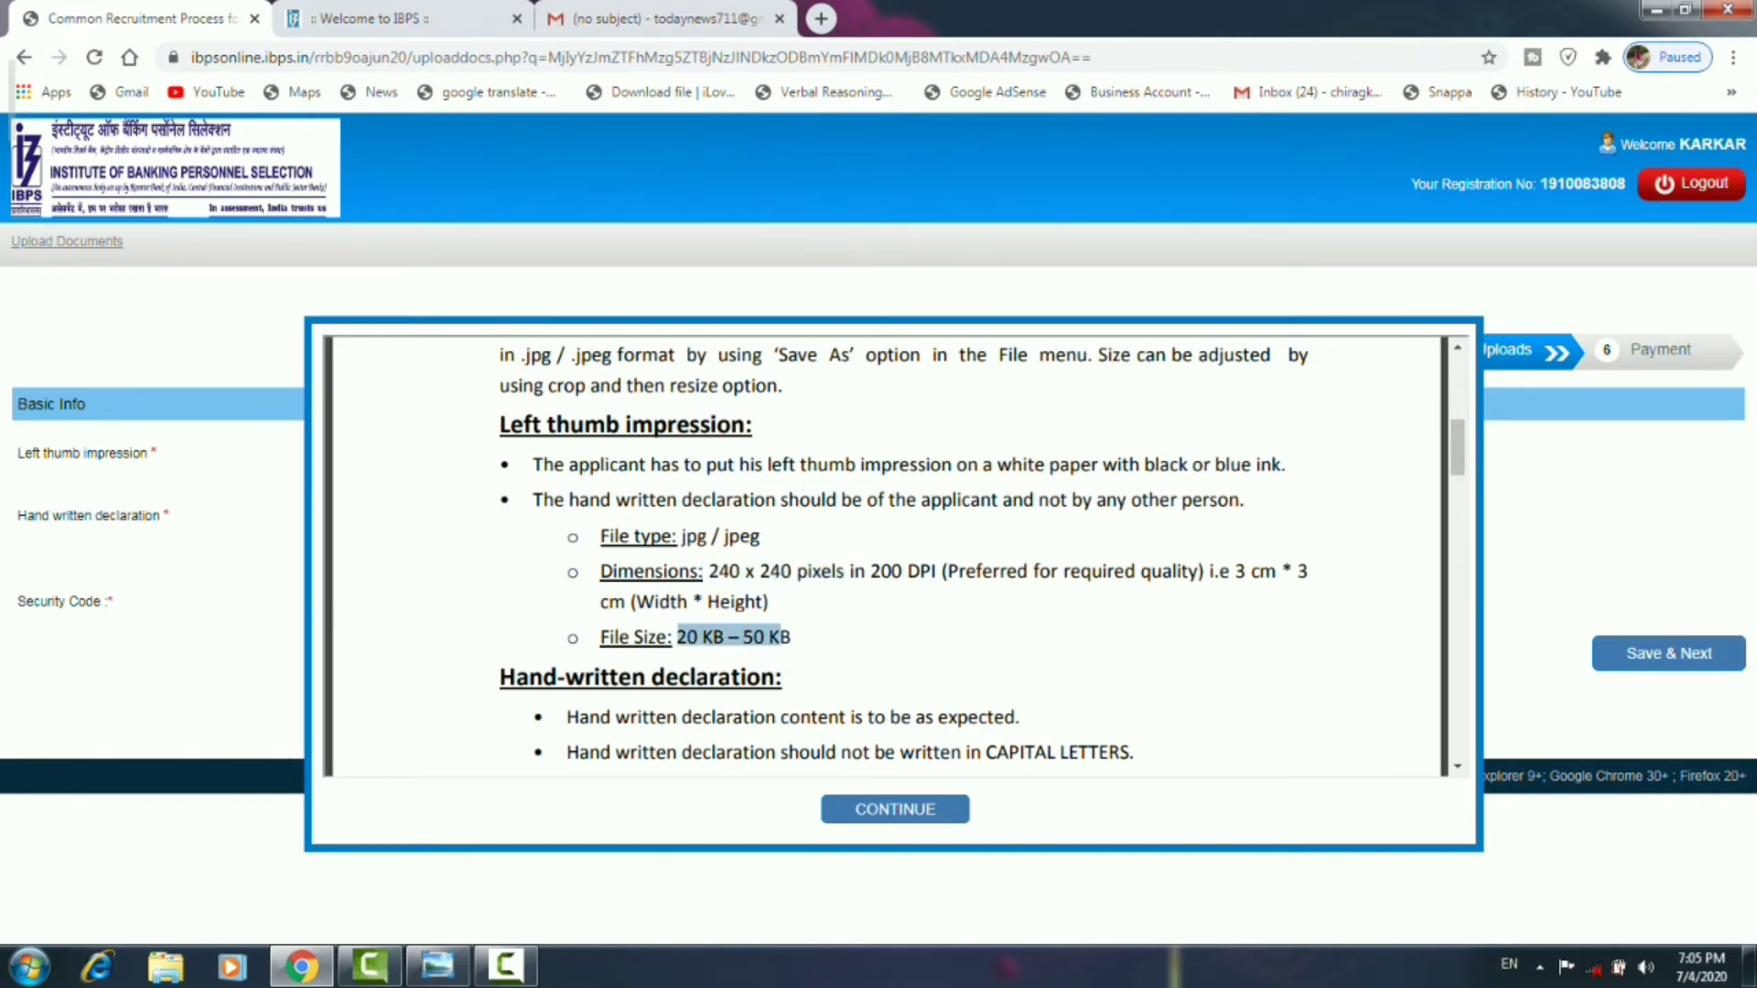
{"action": "left_click", "coordinate": [782, 637]}
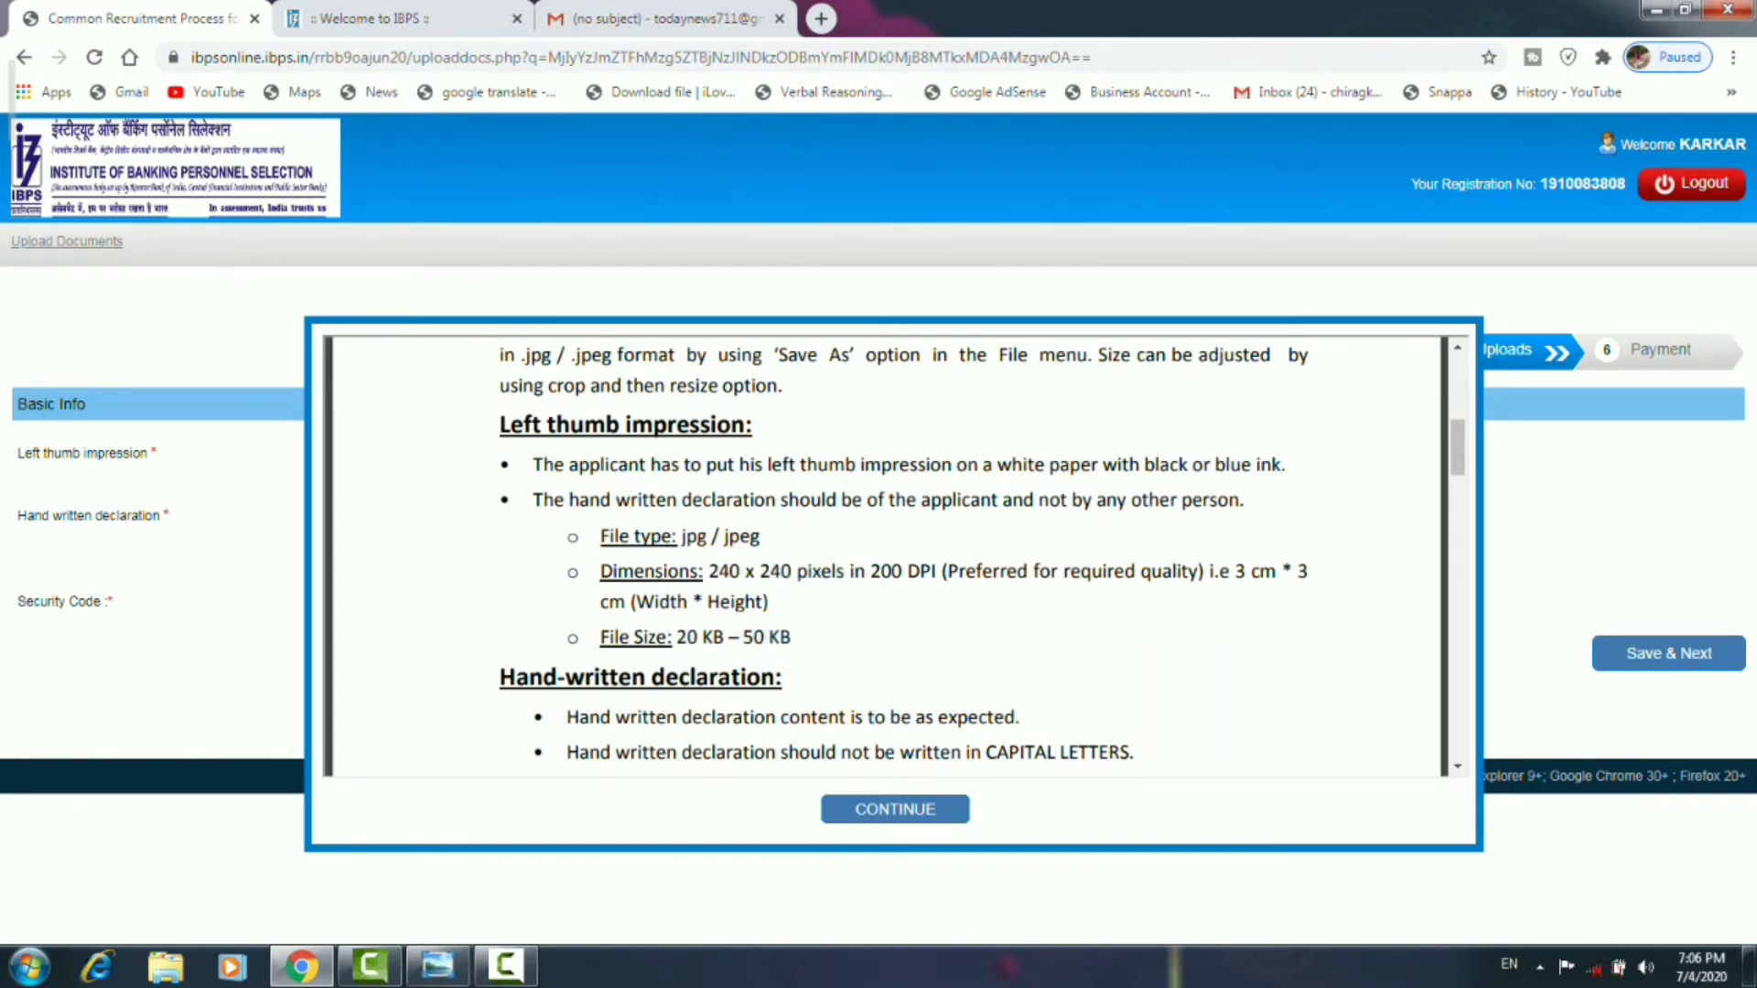
Check the declaration's 800 x 400 pixels and 50–100 KB limits, then close the guidelines with CONTINUE
{"action": "scroll", "coordinate": [883, 556], "scroll_direction": "down", "scroll_amount": 5}
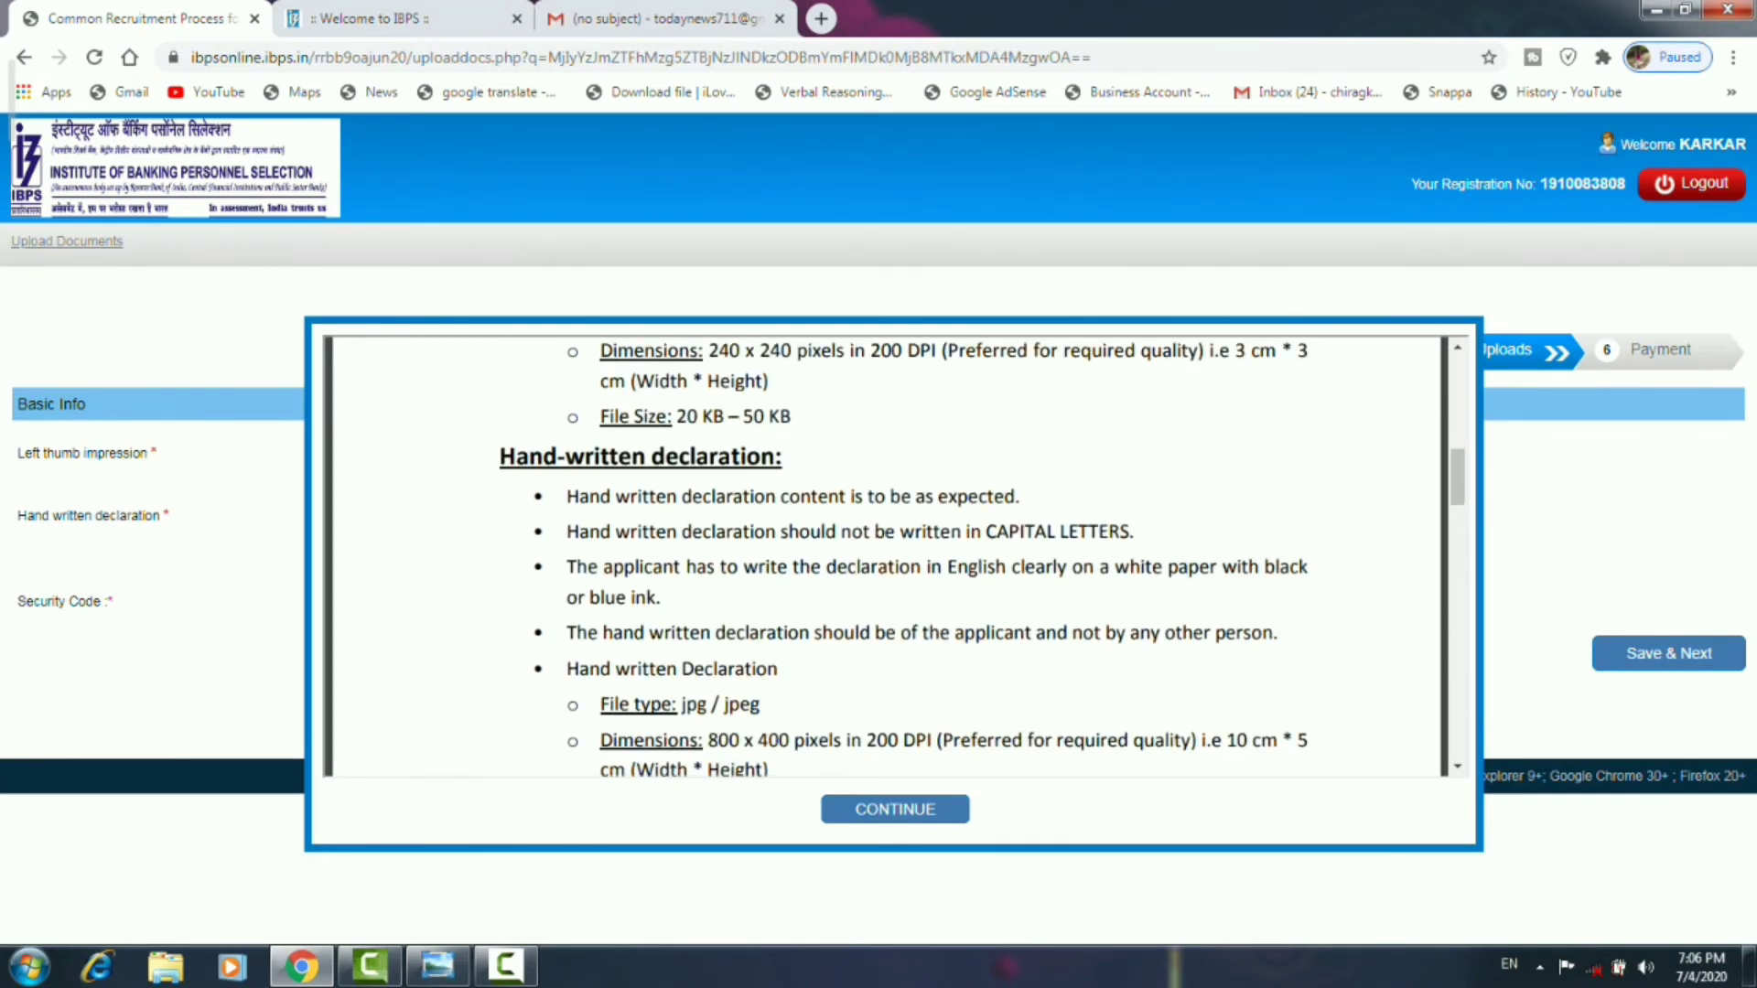
{"action": "scroll", "coordinate": [883, 557], "scroll_direction": "down", "scroll_amount": 6}
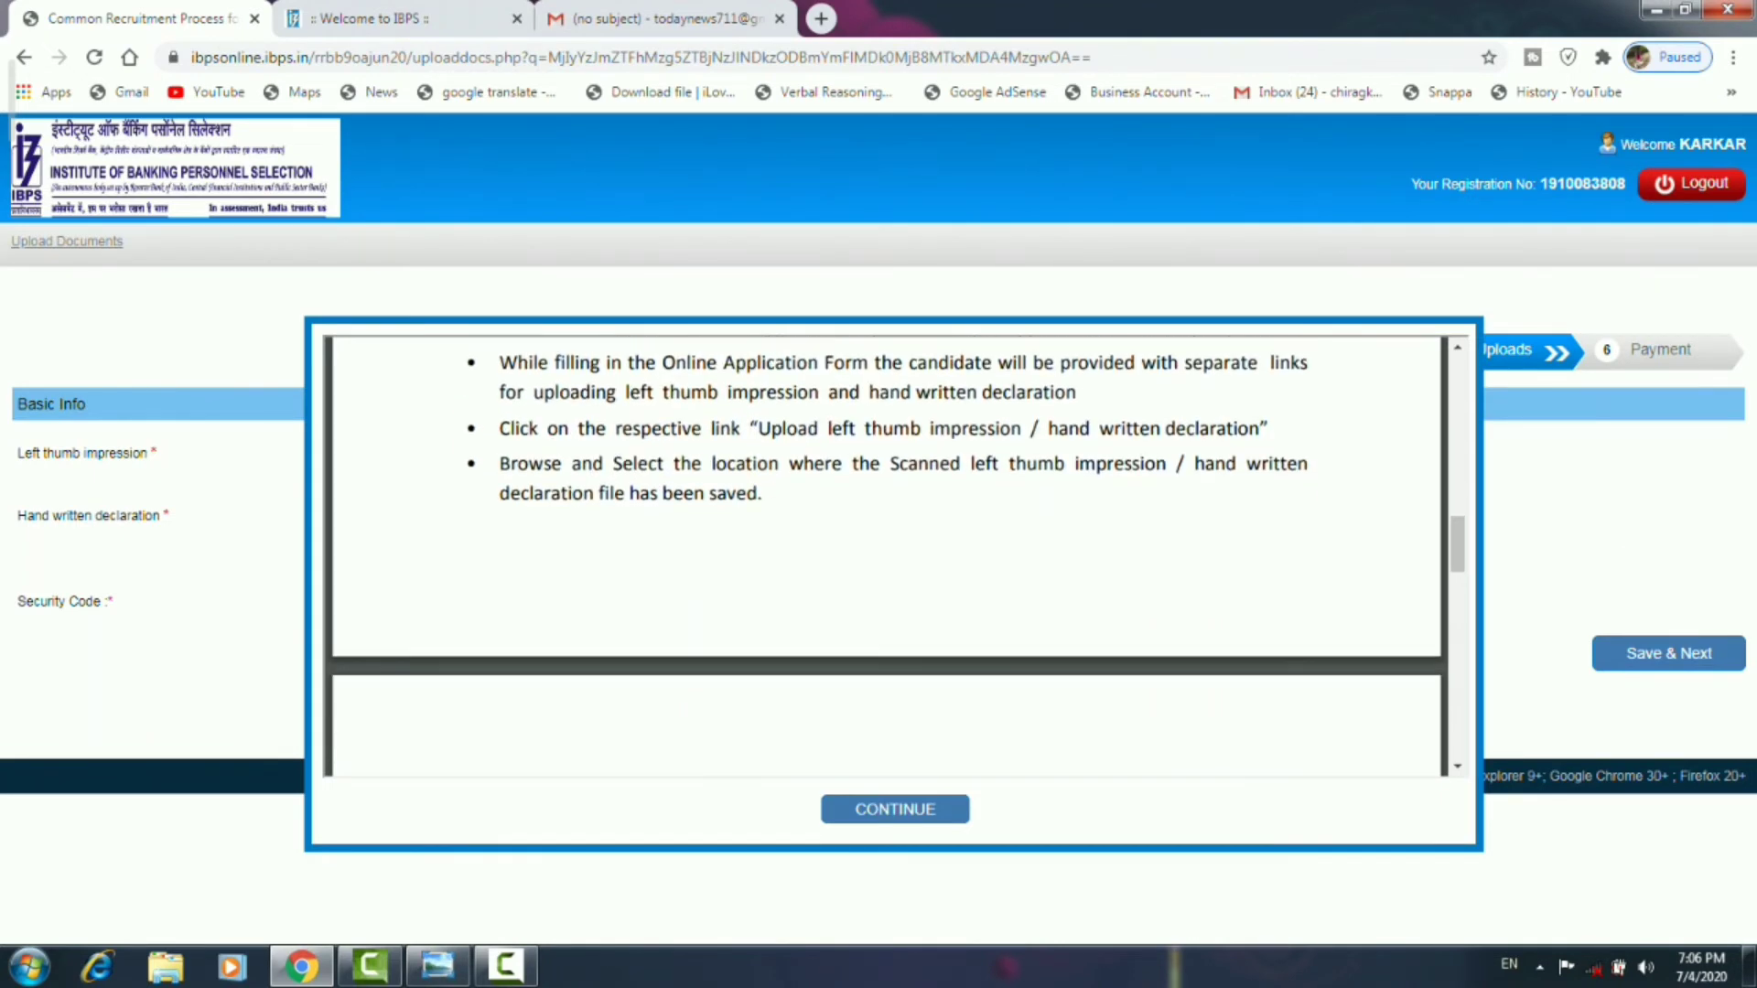
{"action": "scroll", "coordinate": [883, 557], "scroll_direction": "down", "scroll_amount": 3}
{"action": "scroll", "coordinate": [883, 557], "scroll_direction": "up", "scroll_amount": 7}
{"action": "scroll", "coordinate": [883, 557], "scroll_direction": "up", "scroll_amount": 5}
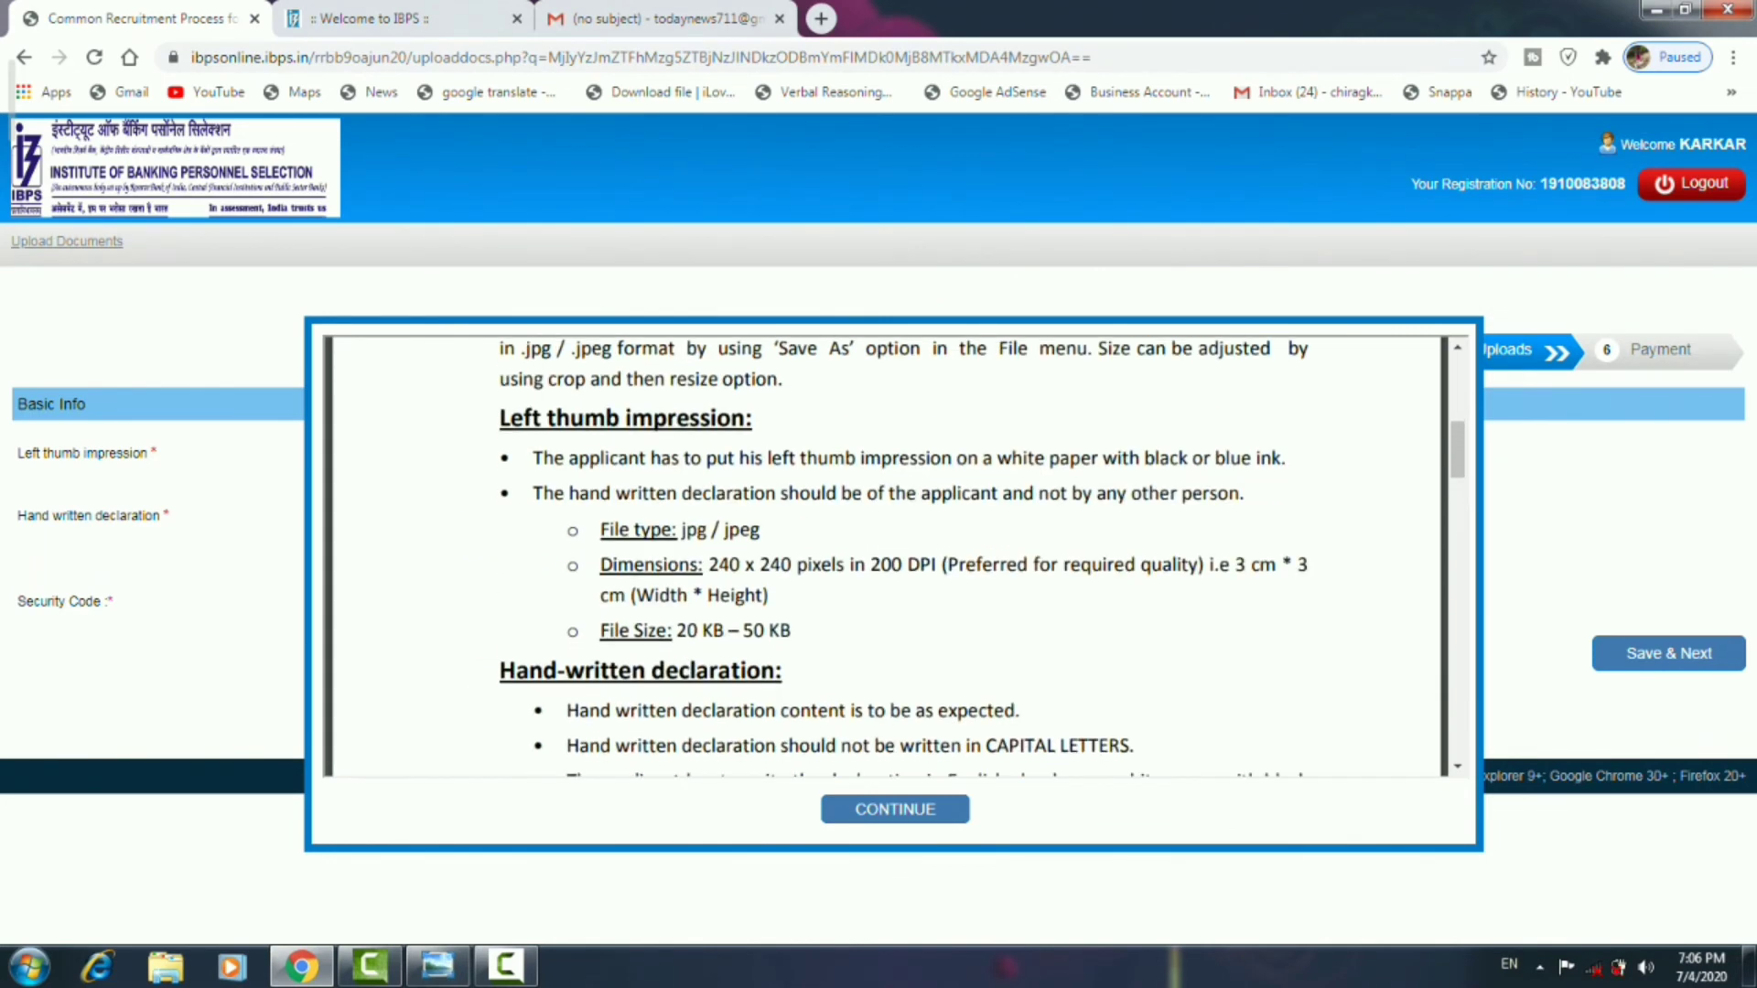
{"action": "scroll", "coordinate": [883, 556], "scroll_direction": "down", "scroll_amount": 3}
{"action": "left_click_drag", "start_coordinate": [673, 697], "coordinate": [805, 696]}
{"action": "left_click_drag", "start_coordinate": [708, 631], "coordinate": [847, 631]}
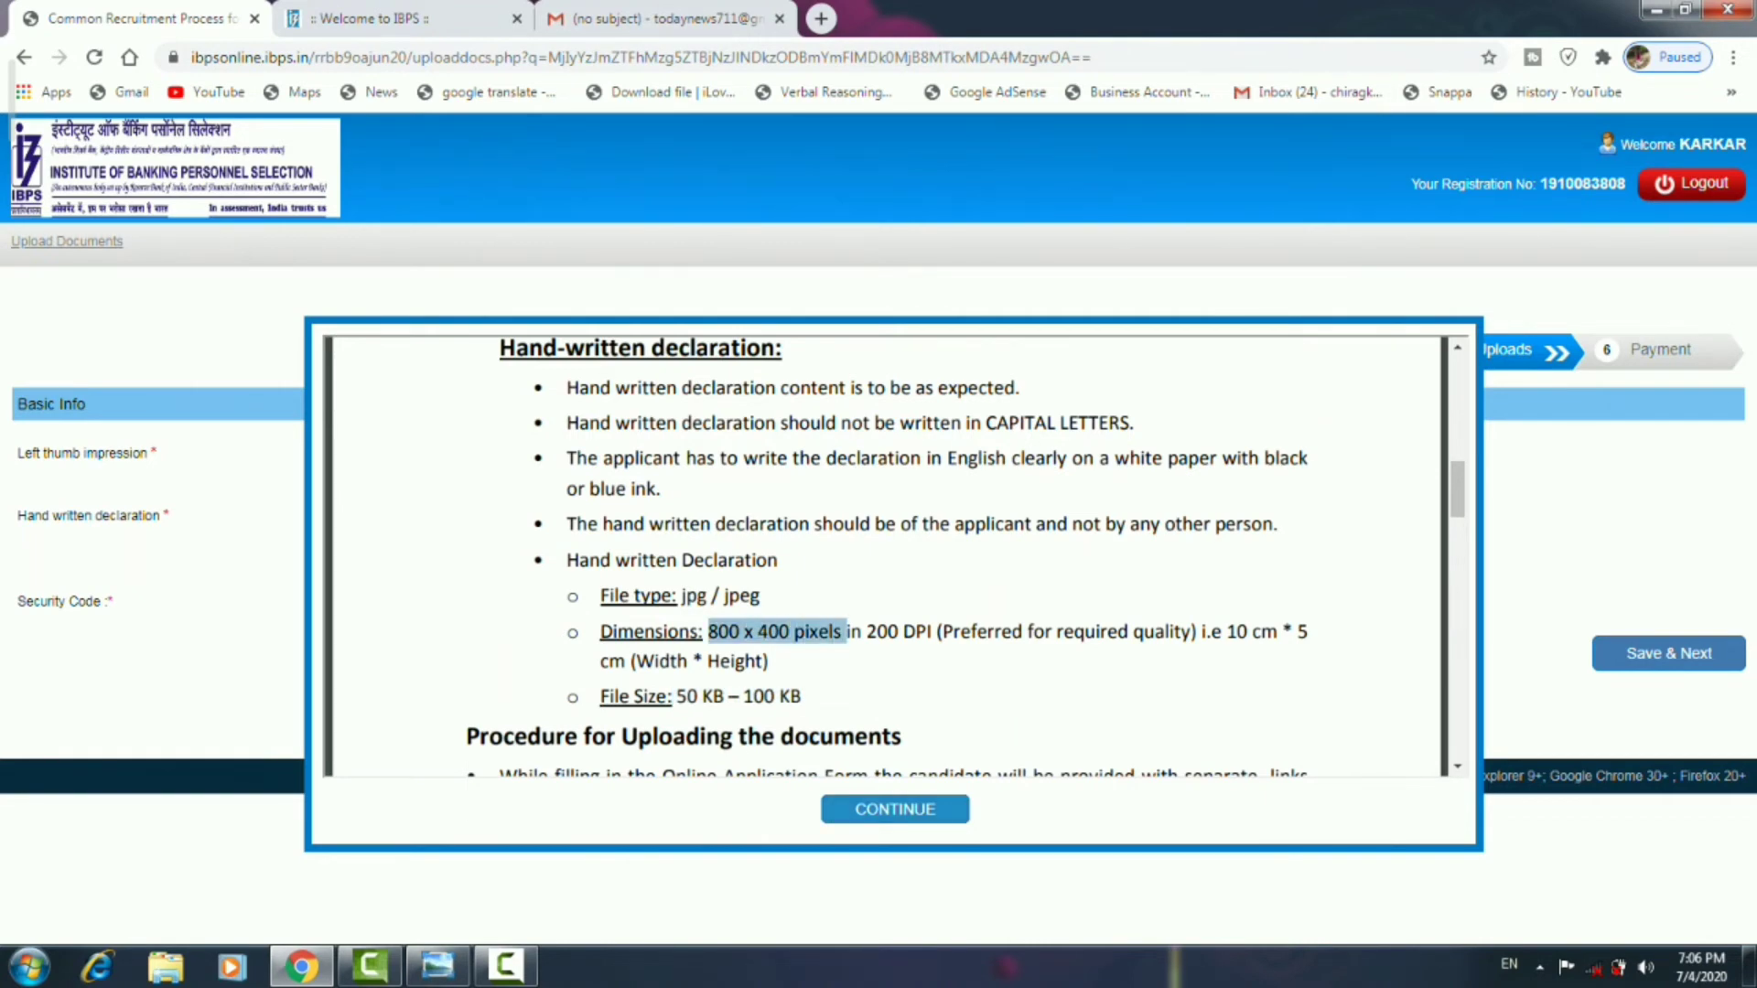
{"action": "left_click", "coordinate": [895, 809]}
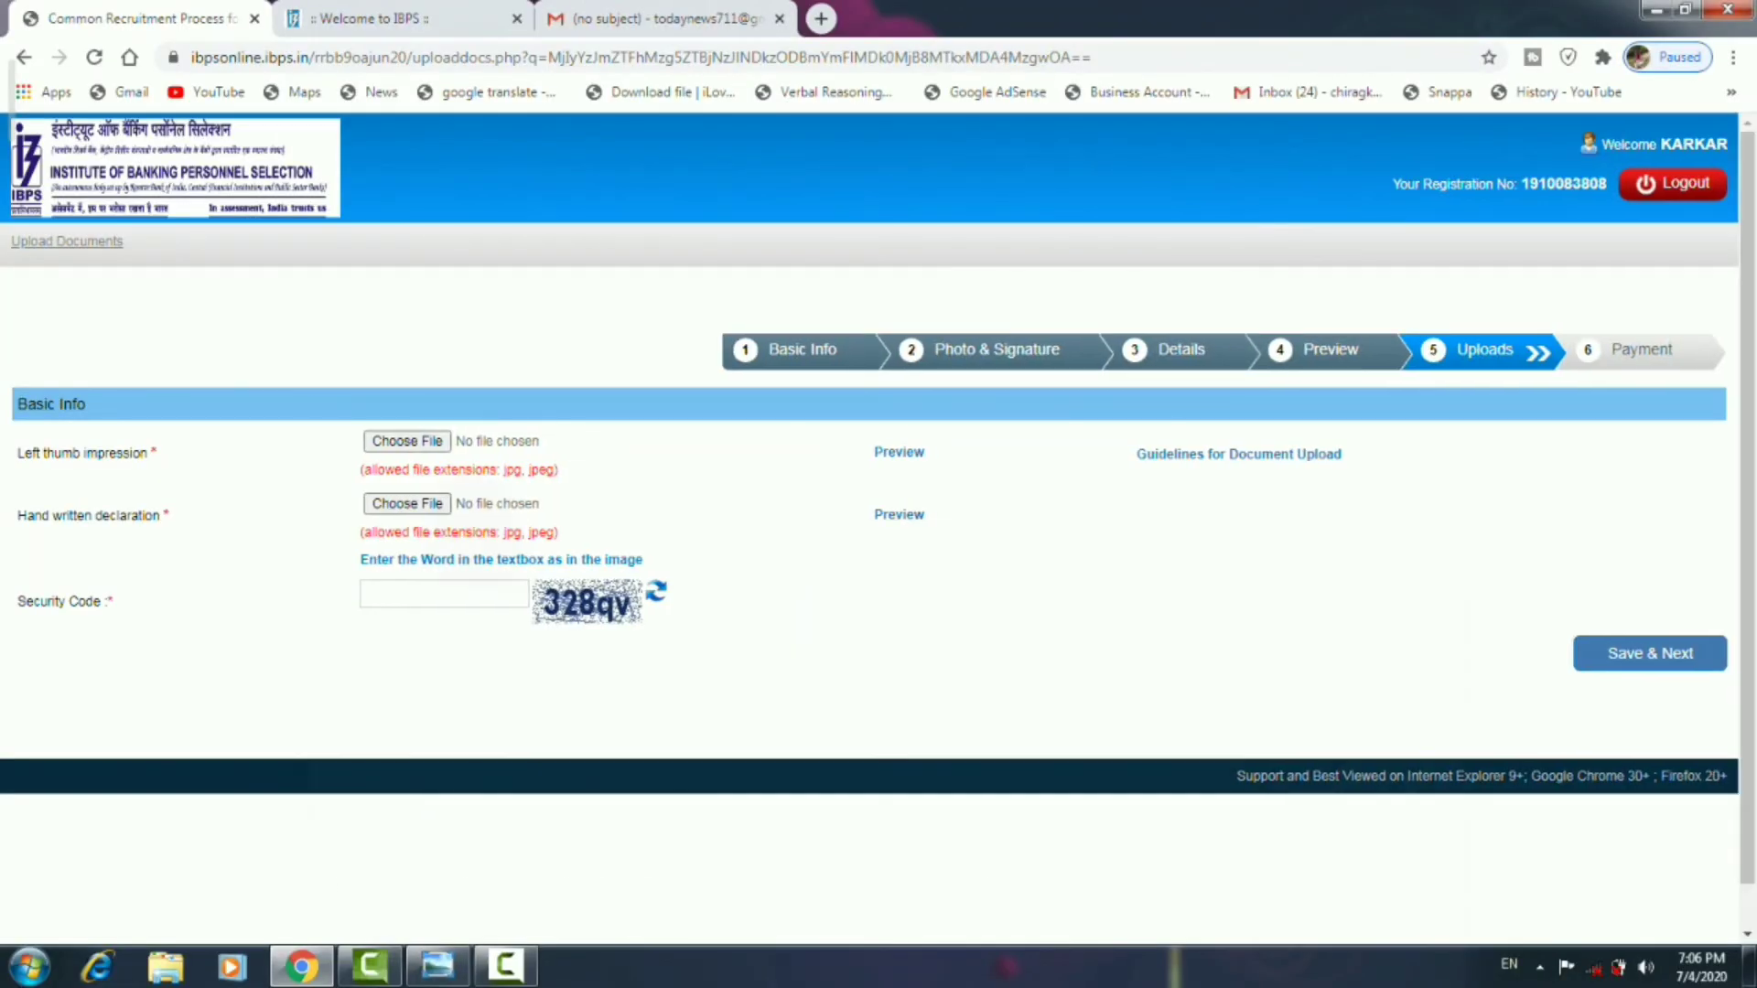
Scroll down the Uploads form to the thumb impression and declaration upload fields
{"action": "scroll", "coordinate": [878, 641], "scroll_direction": "down", "scroll_amount": 1}
{"action": "scroll", "coordinate": [879, 531], "scroll_direction": "down", "scroll_amount": 1}
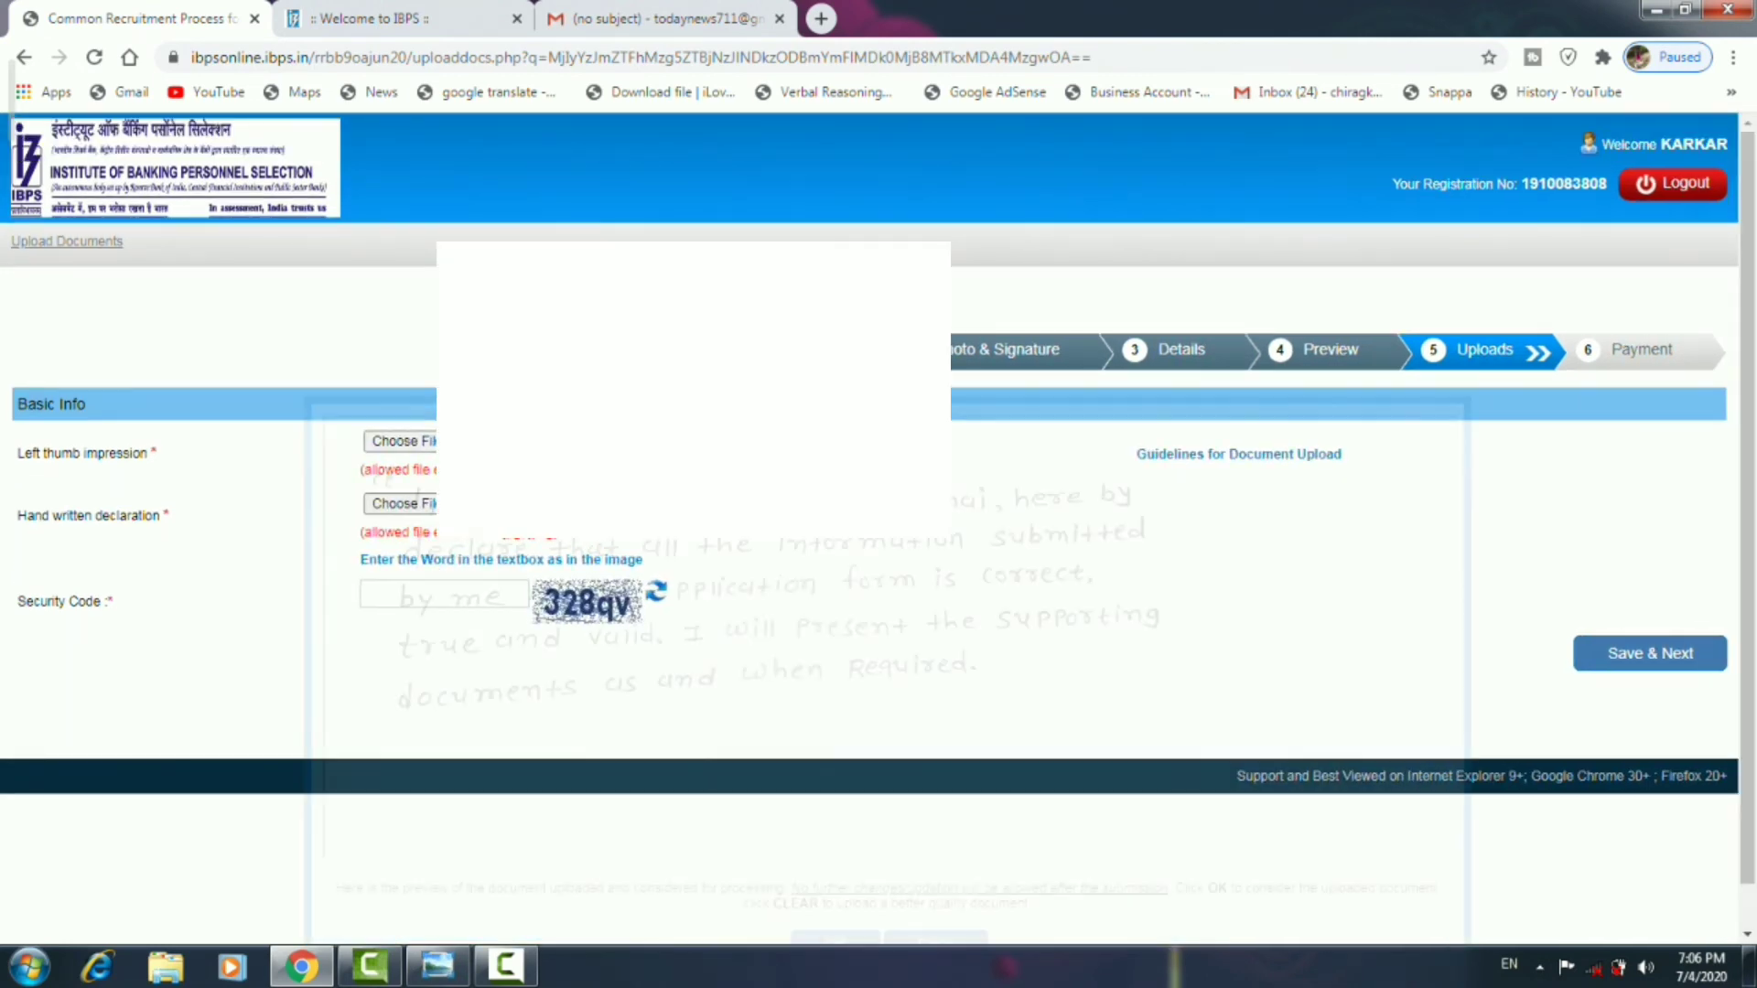
{"action": "scroll", "coordinate": [879, 531], "scroll_direction": "down", "scroll_amount": 1}
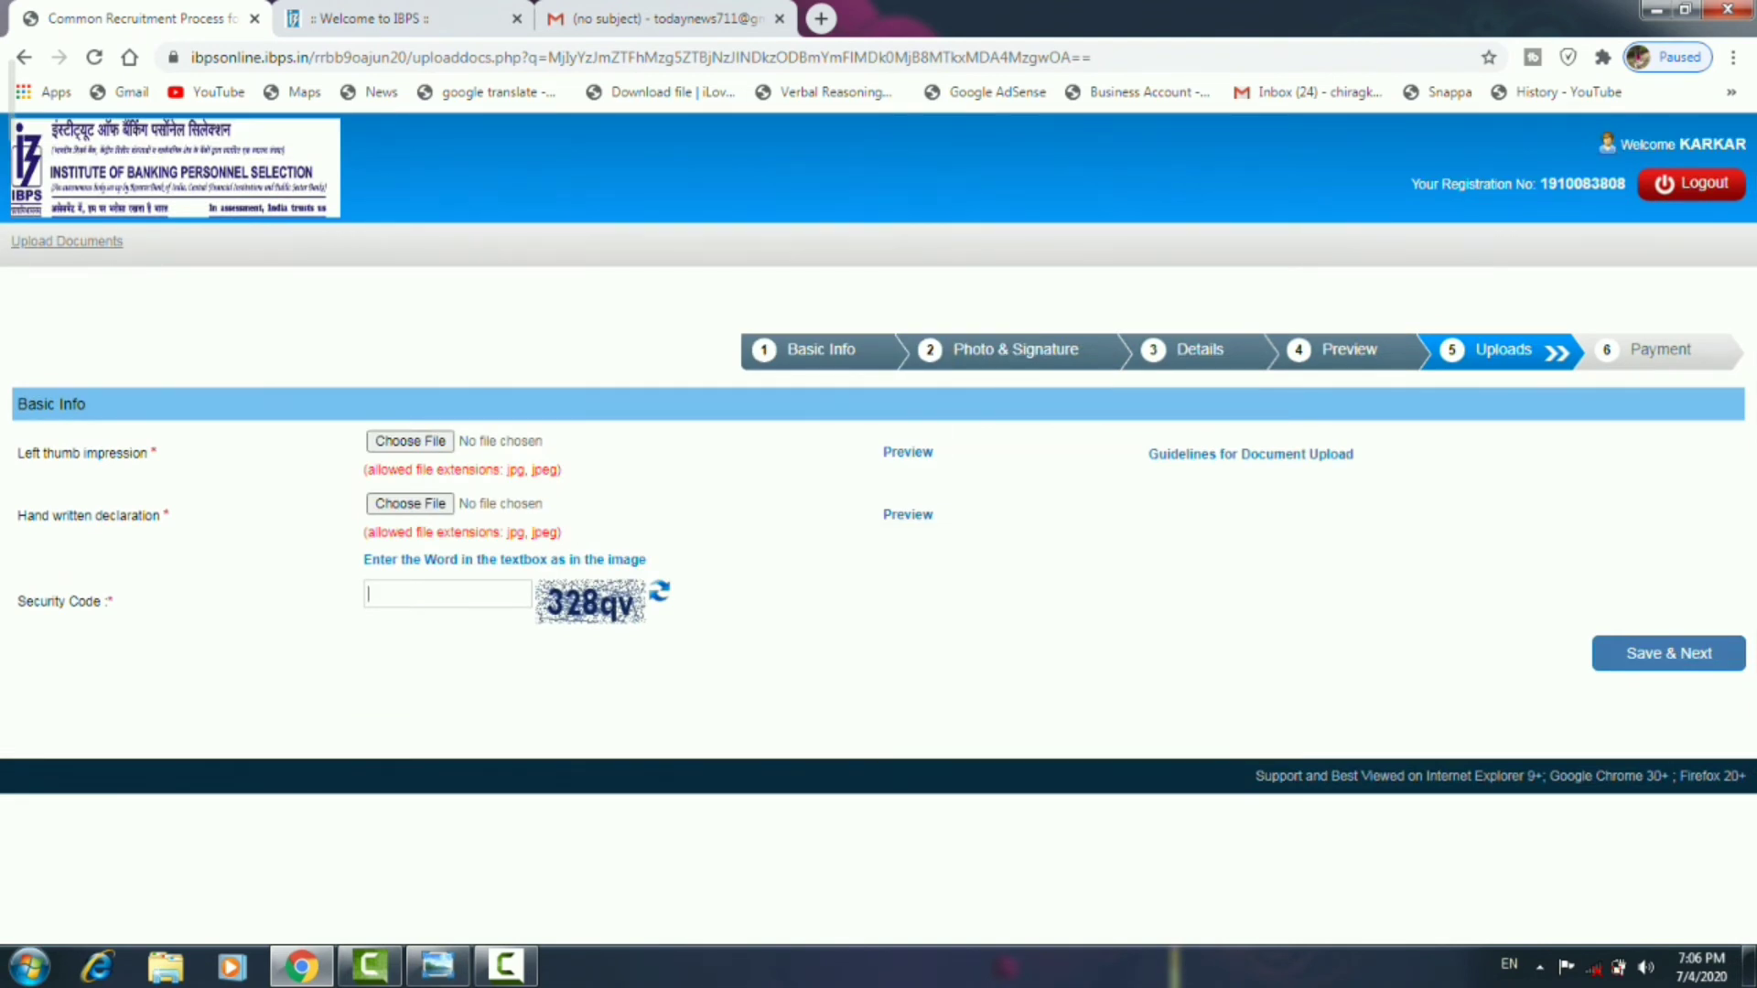
Enter the security code, Save & Next the uploads, and confirm to reach the 850.00 payment step
{"action": "type", "text": "328qv"}
{"action": "key", "text": "Return"}
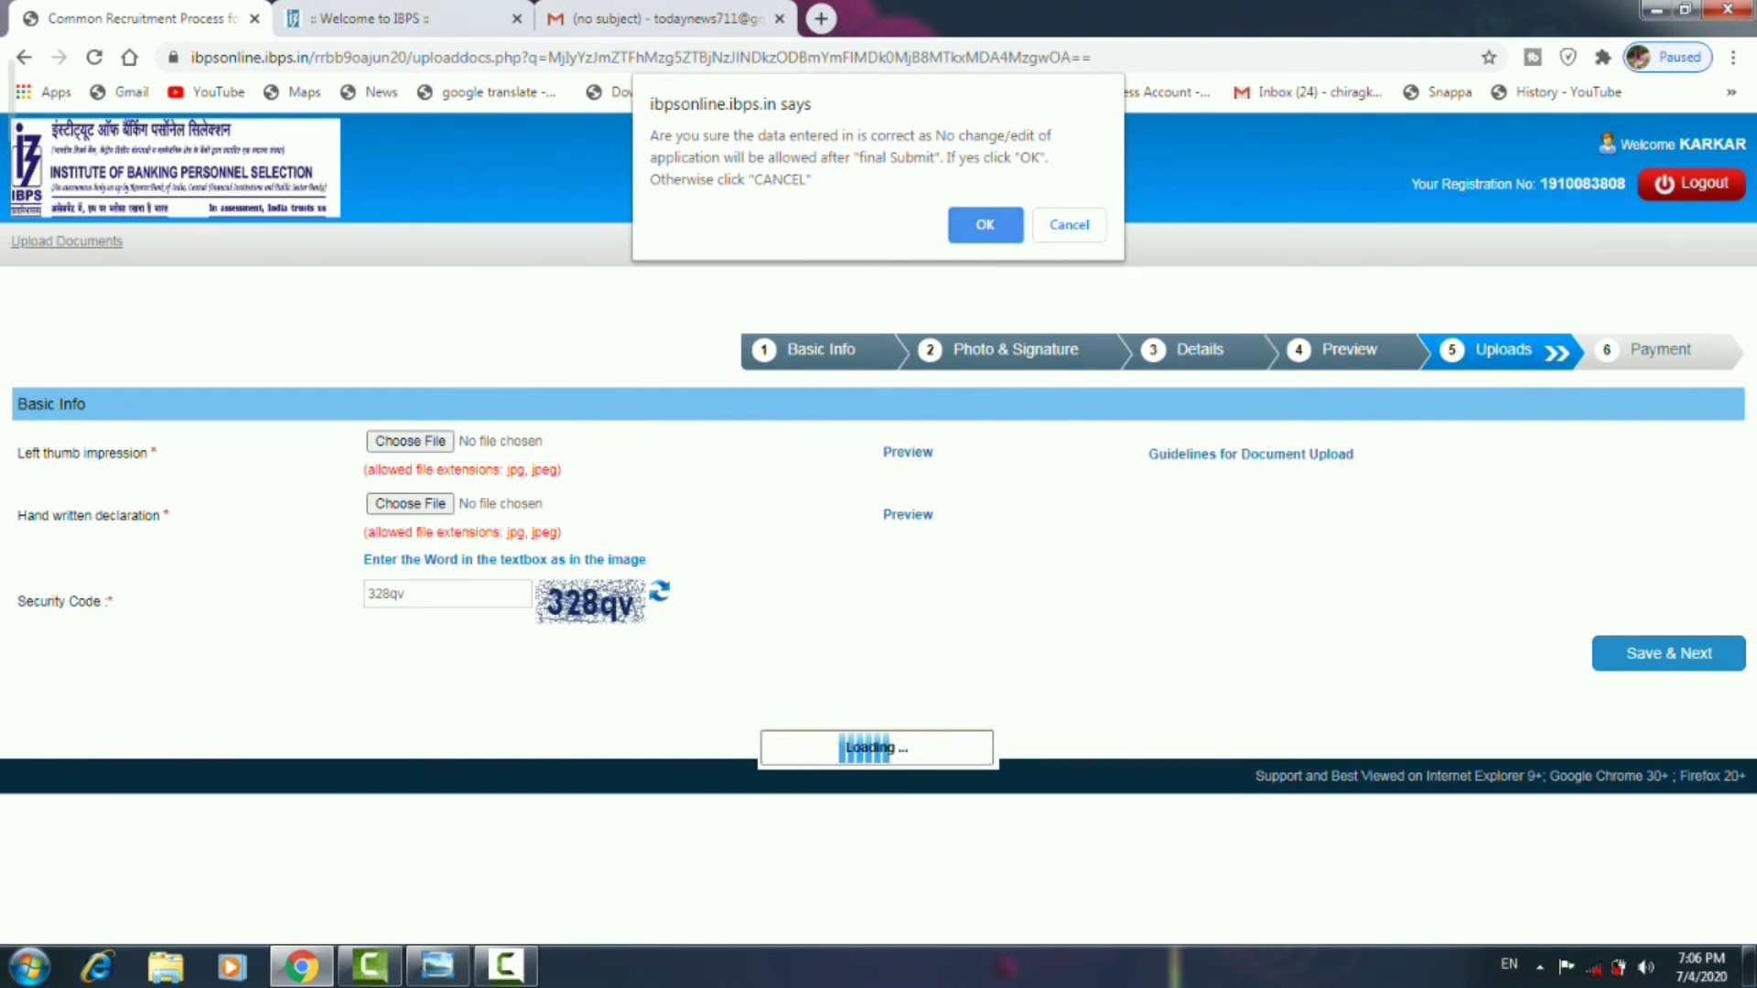
{"action": "key", "text": "Return"}
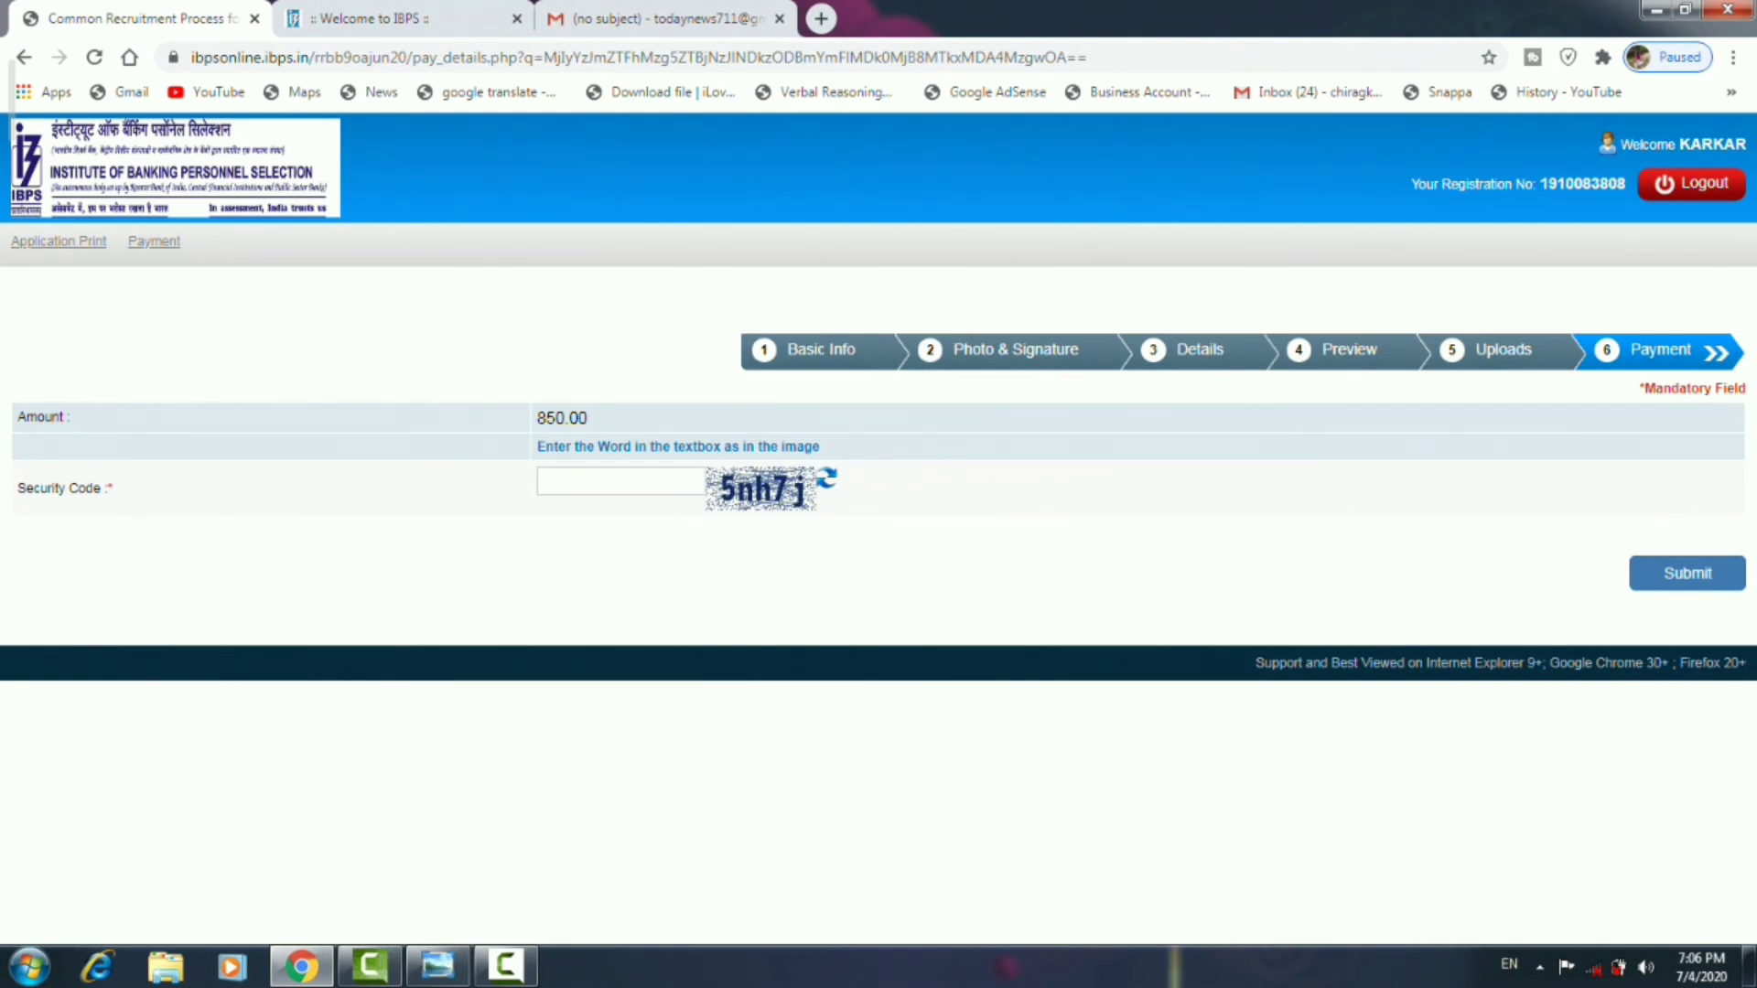
Enter the payment step's security code, submit, and confirm to open the BillDesk gateway
{"action": "type", "text": "5nh7j"}
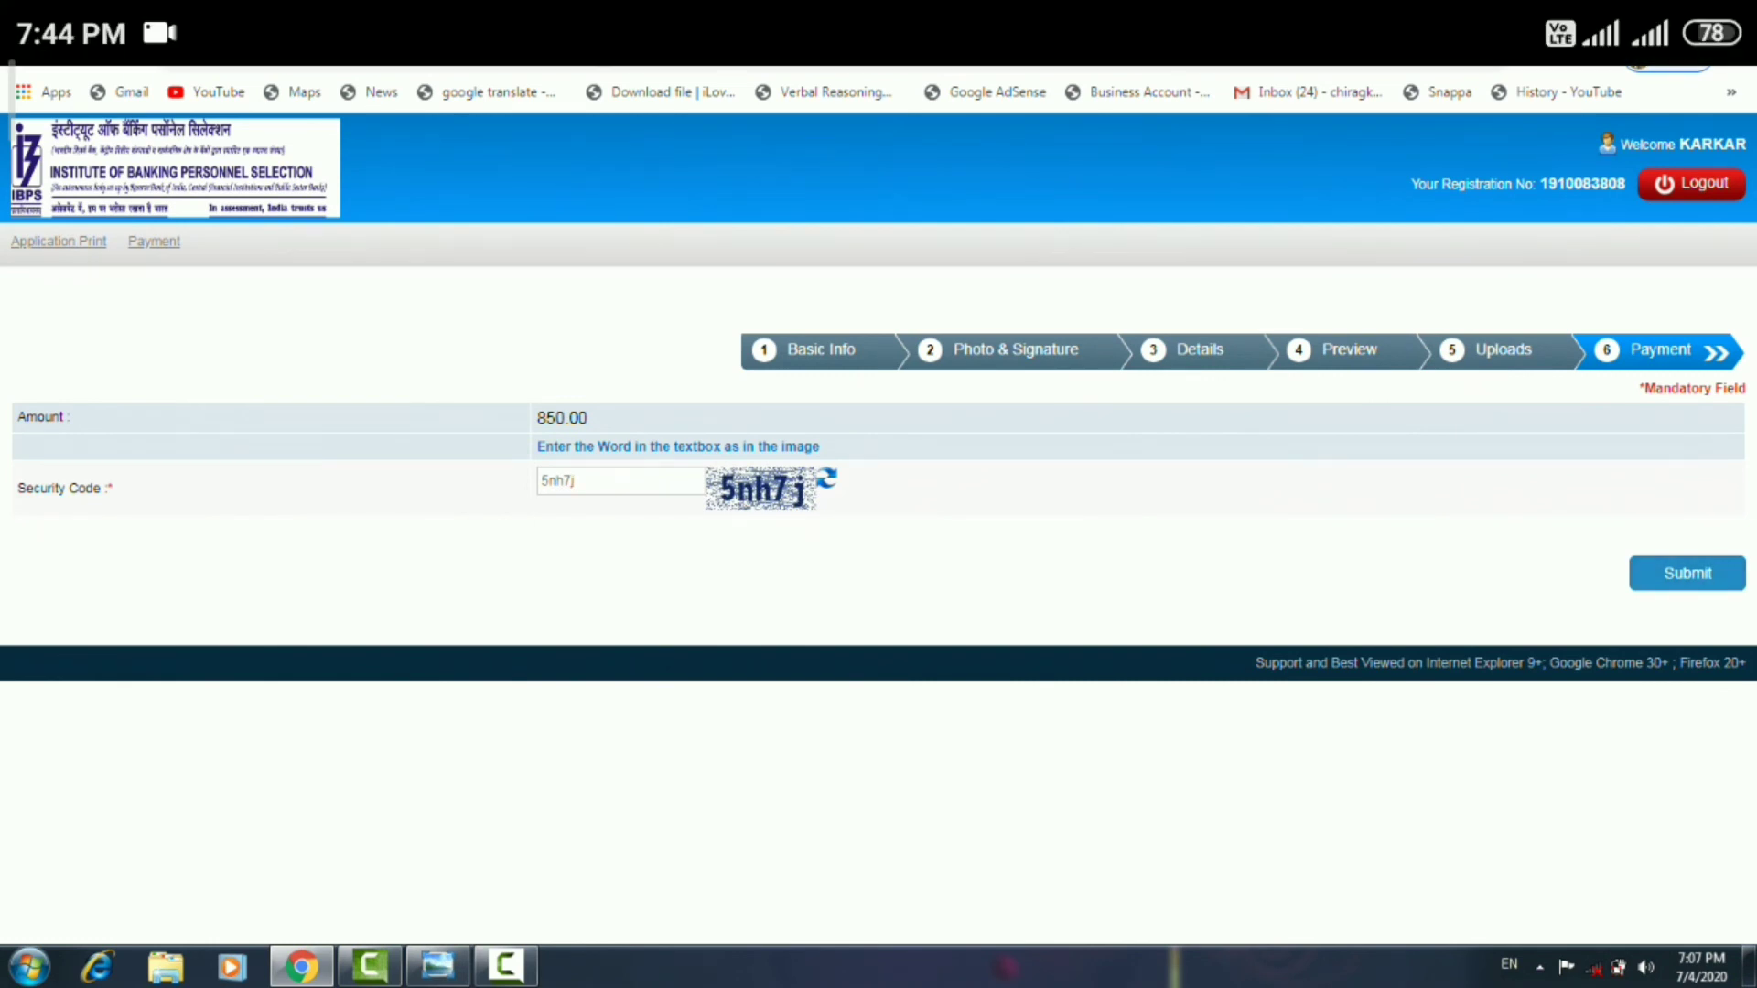
{"action": "key", "text": "Return"}
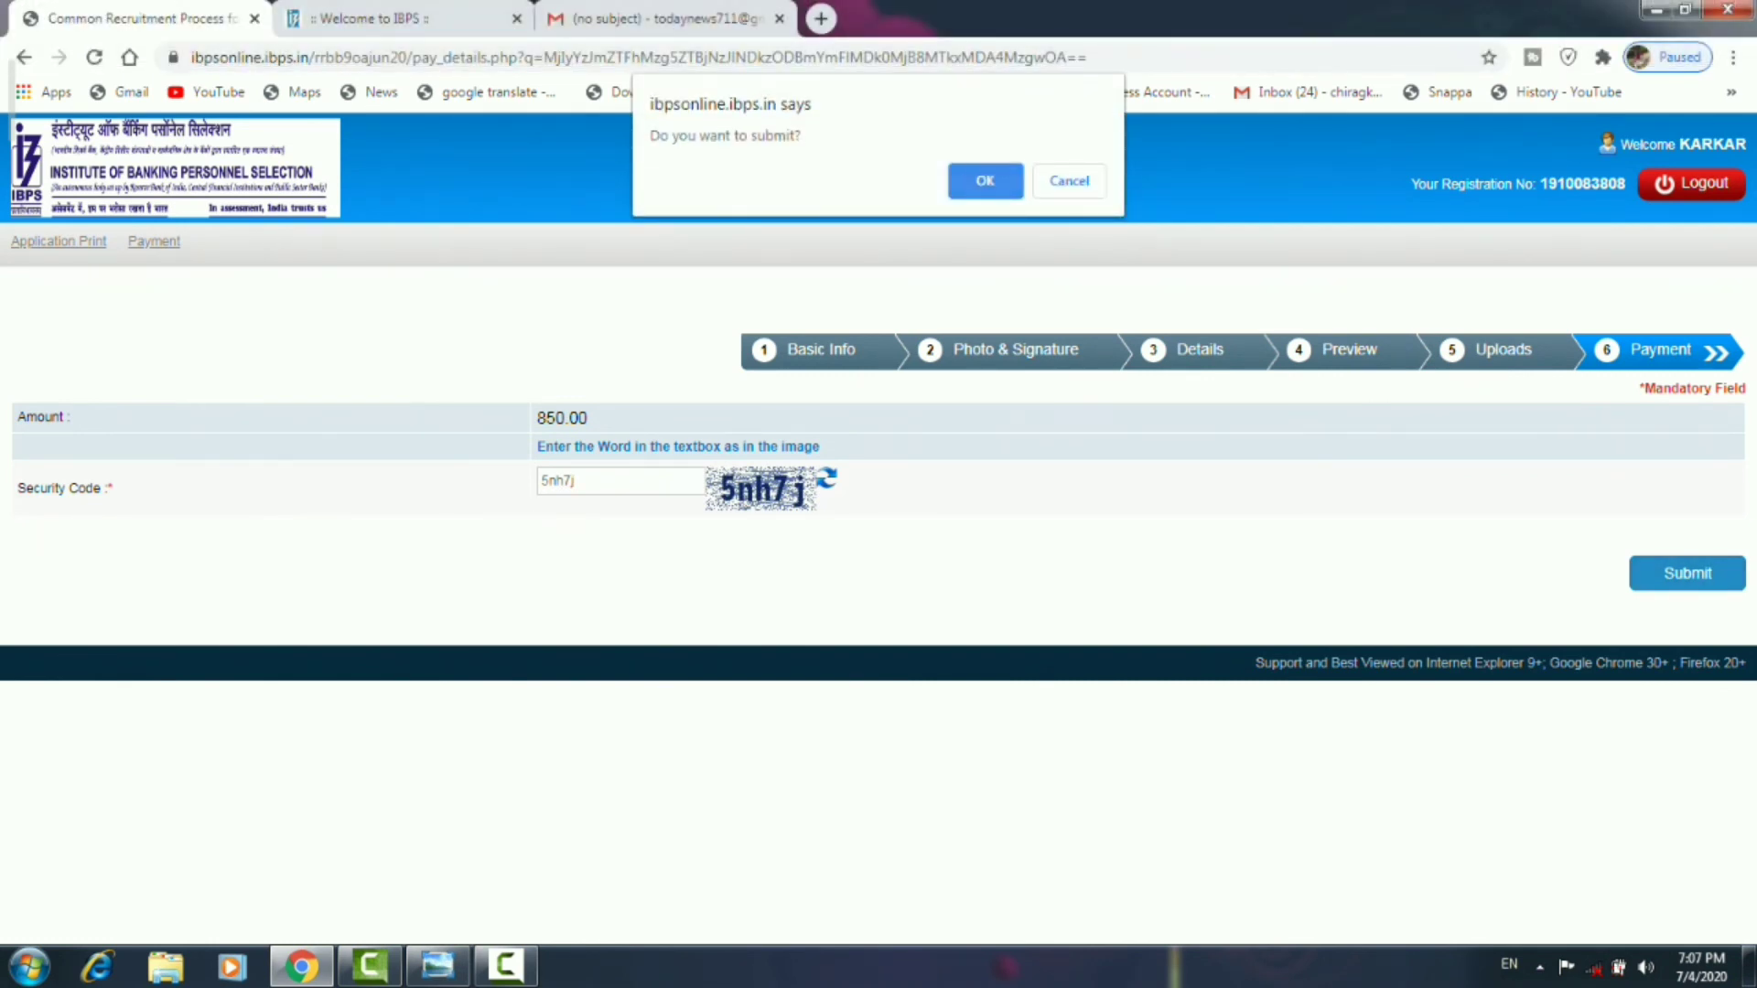
{"action": "key", "text": "Return"}
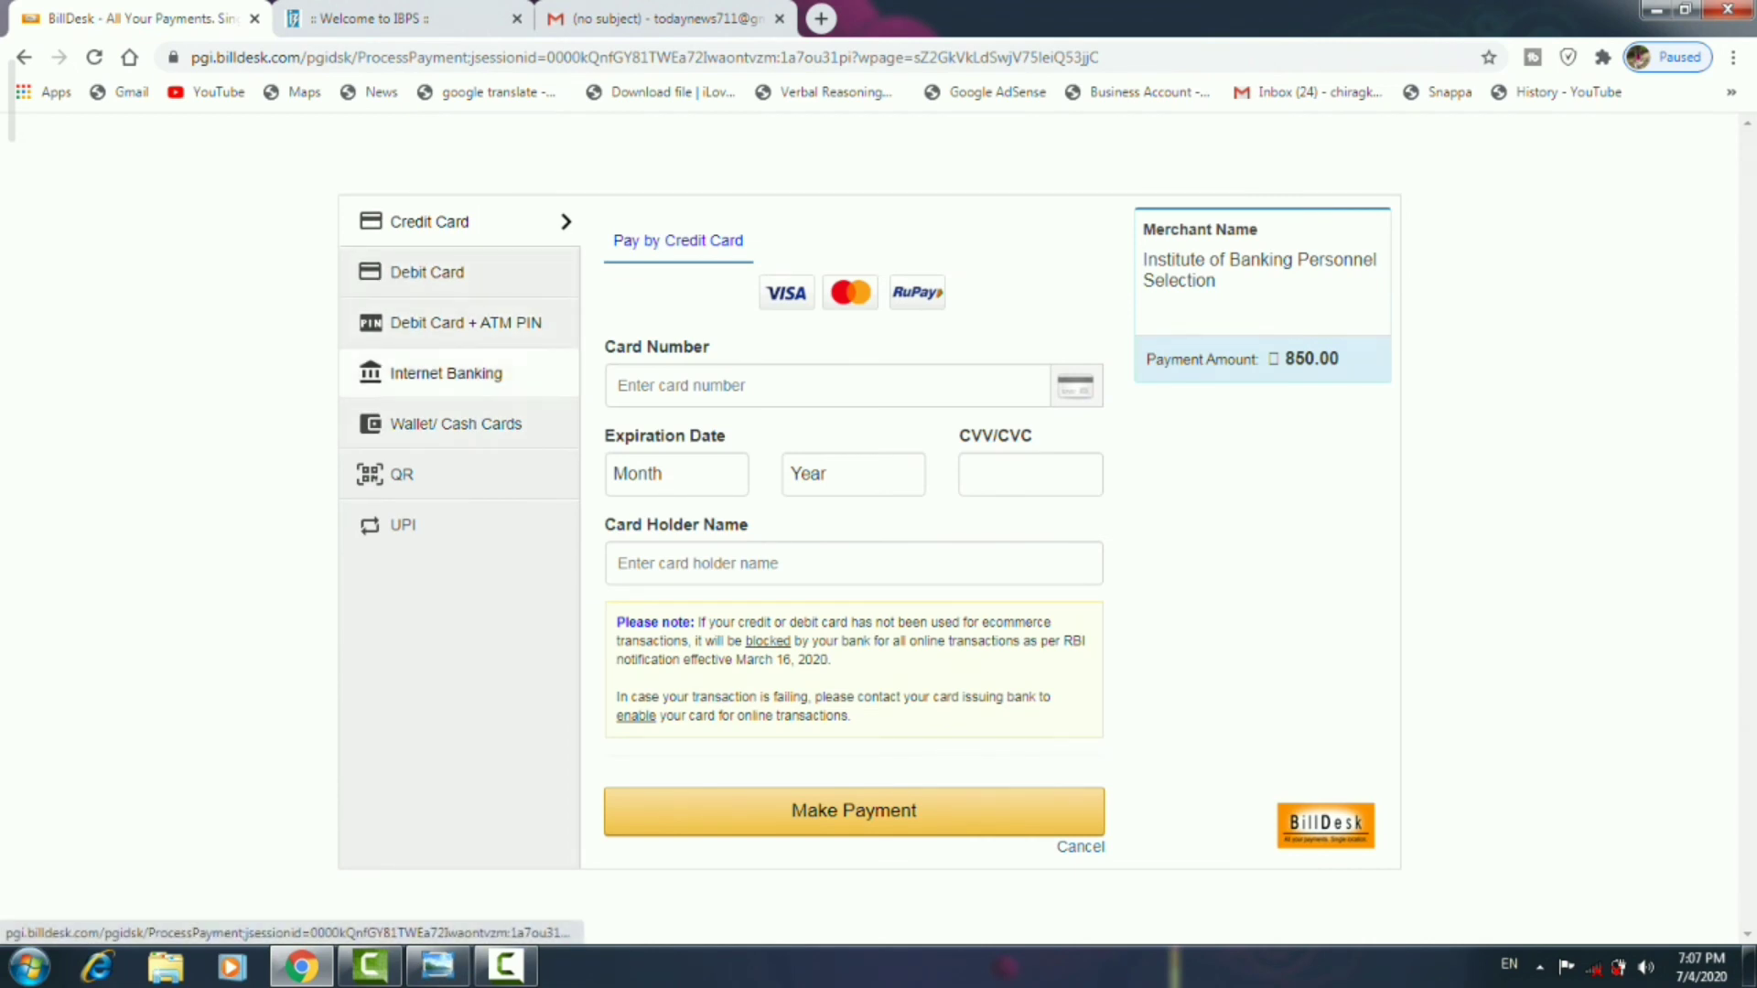
Pay the 850.00 fee via UPI on BillDesk, entering the VPA and sending the payment request
{"action": "left_click", "coordinate": [403, 525]}
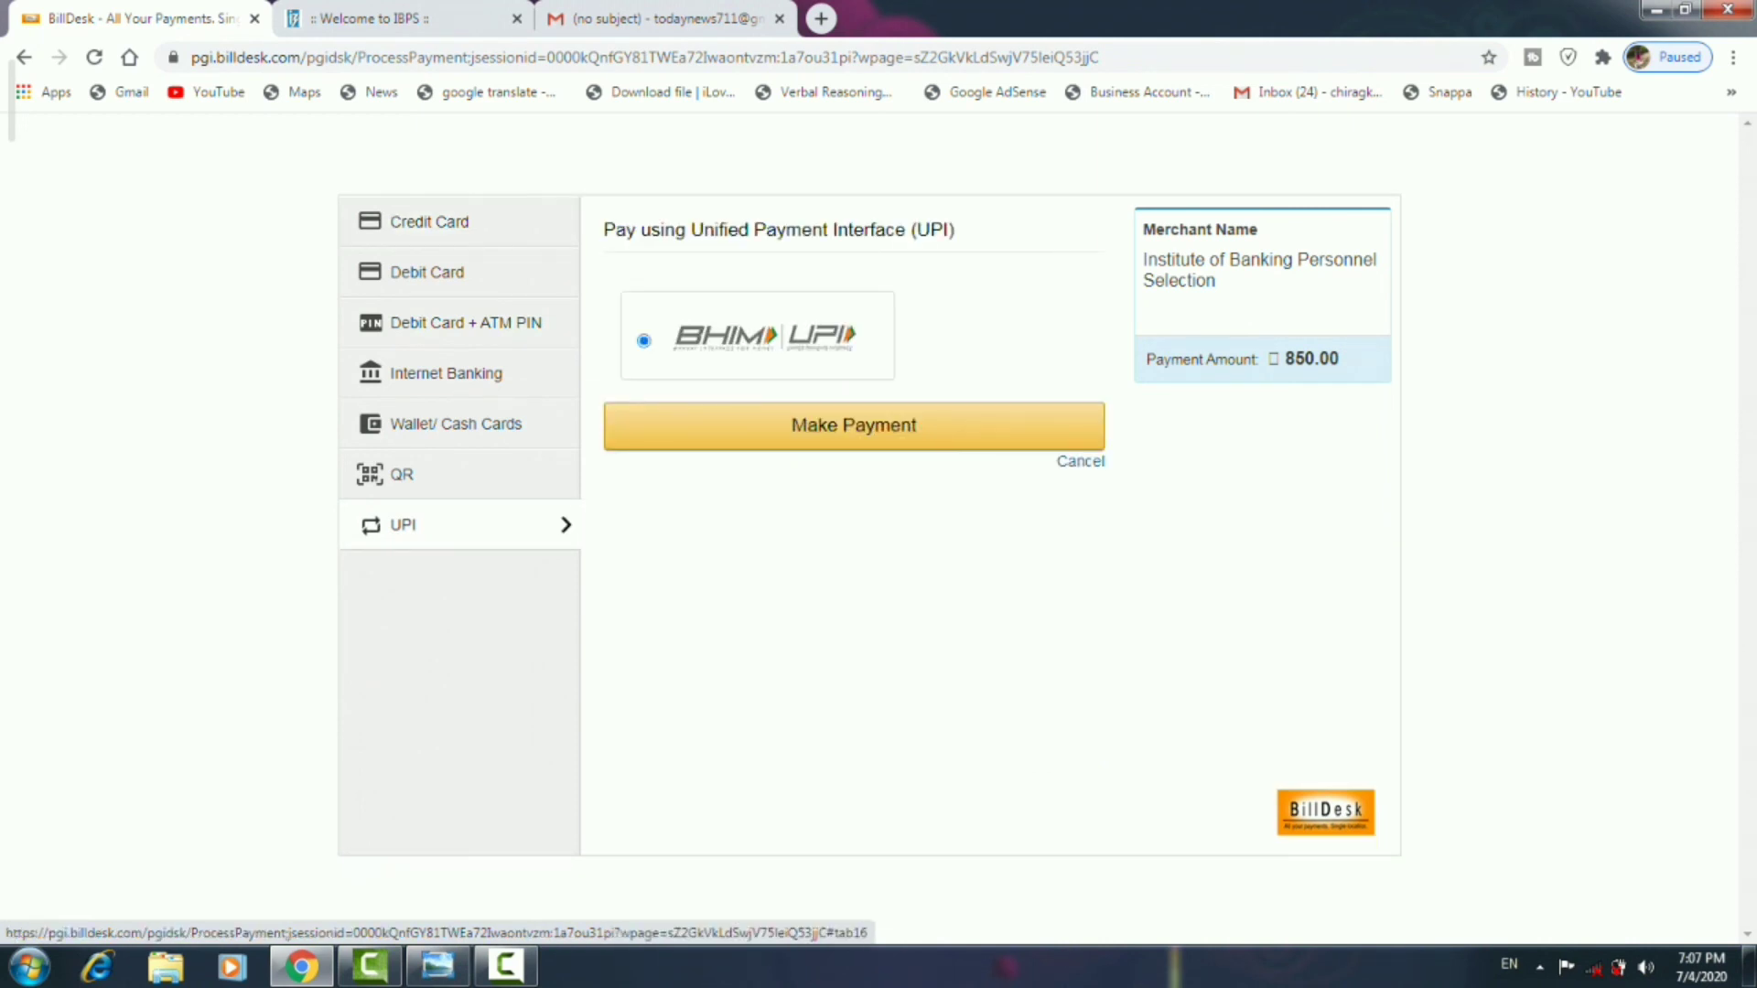
{"action": "left_click", "coordinate": [854, 425]}
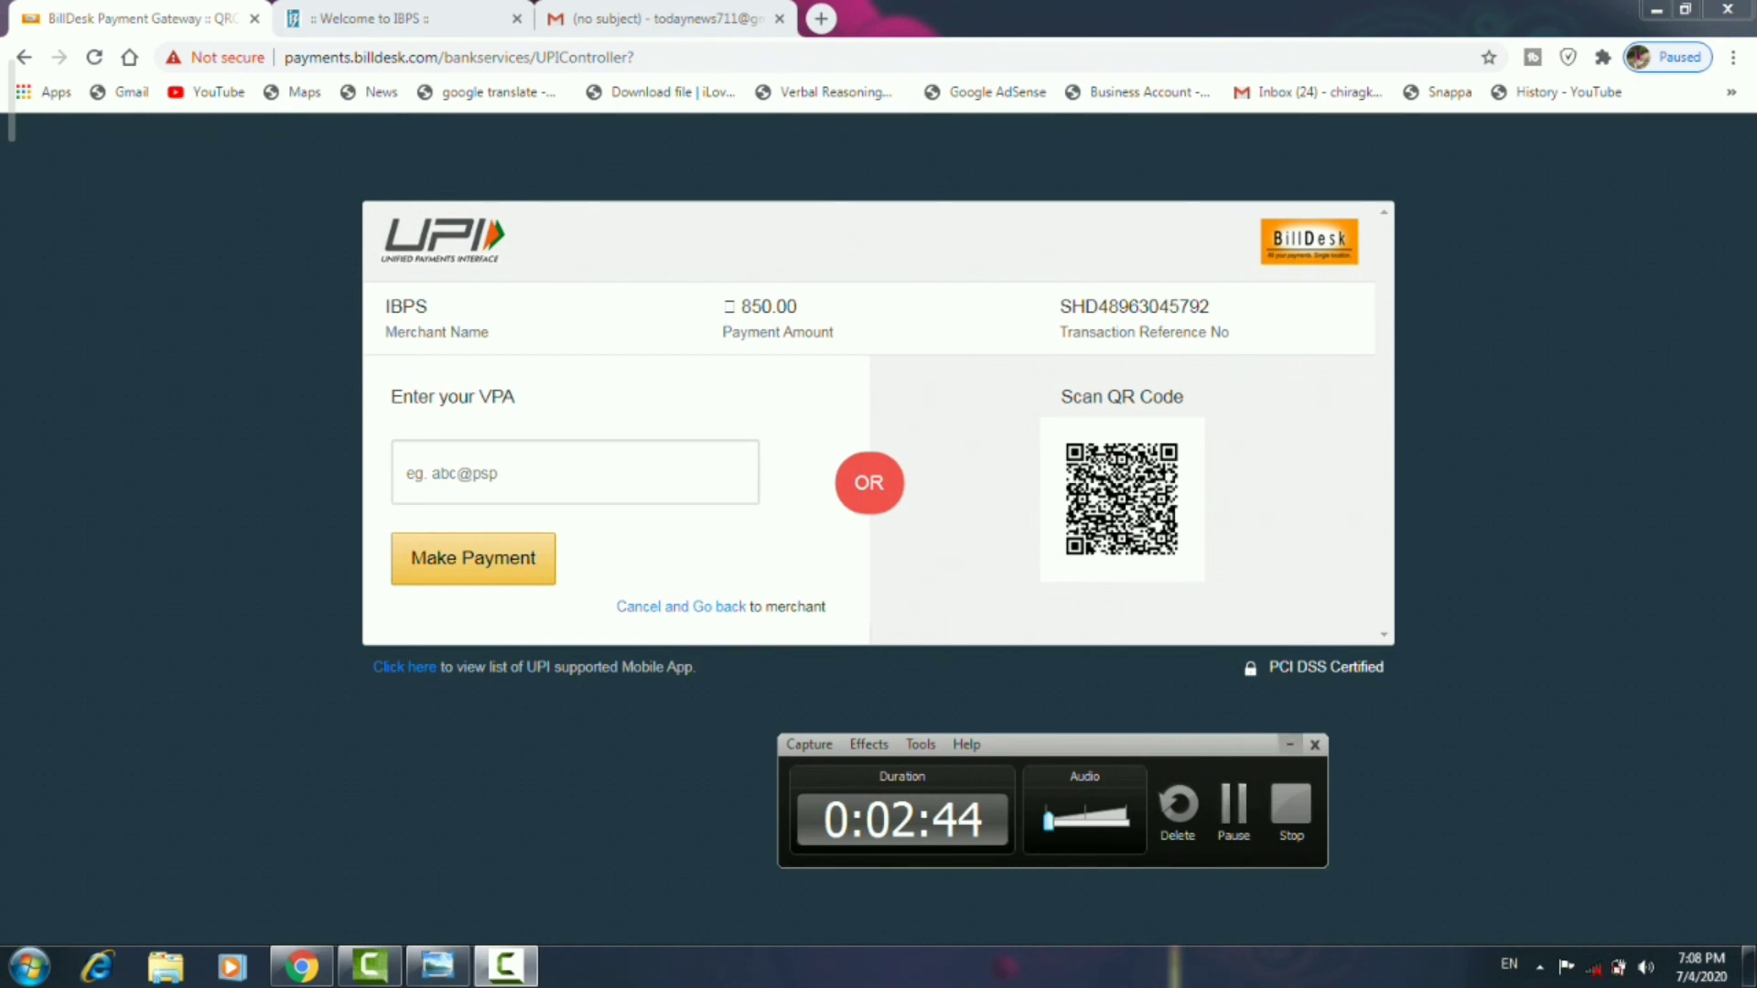
{"action": "left_click", "coordinate": [1290, 745]}
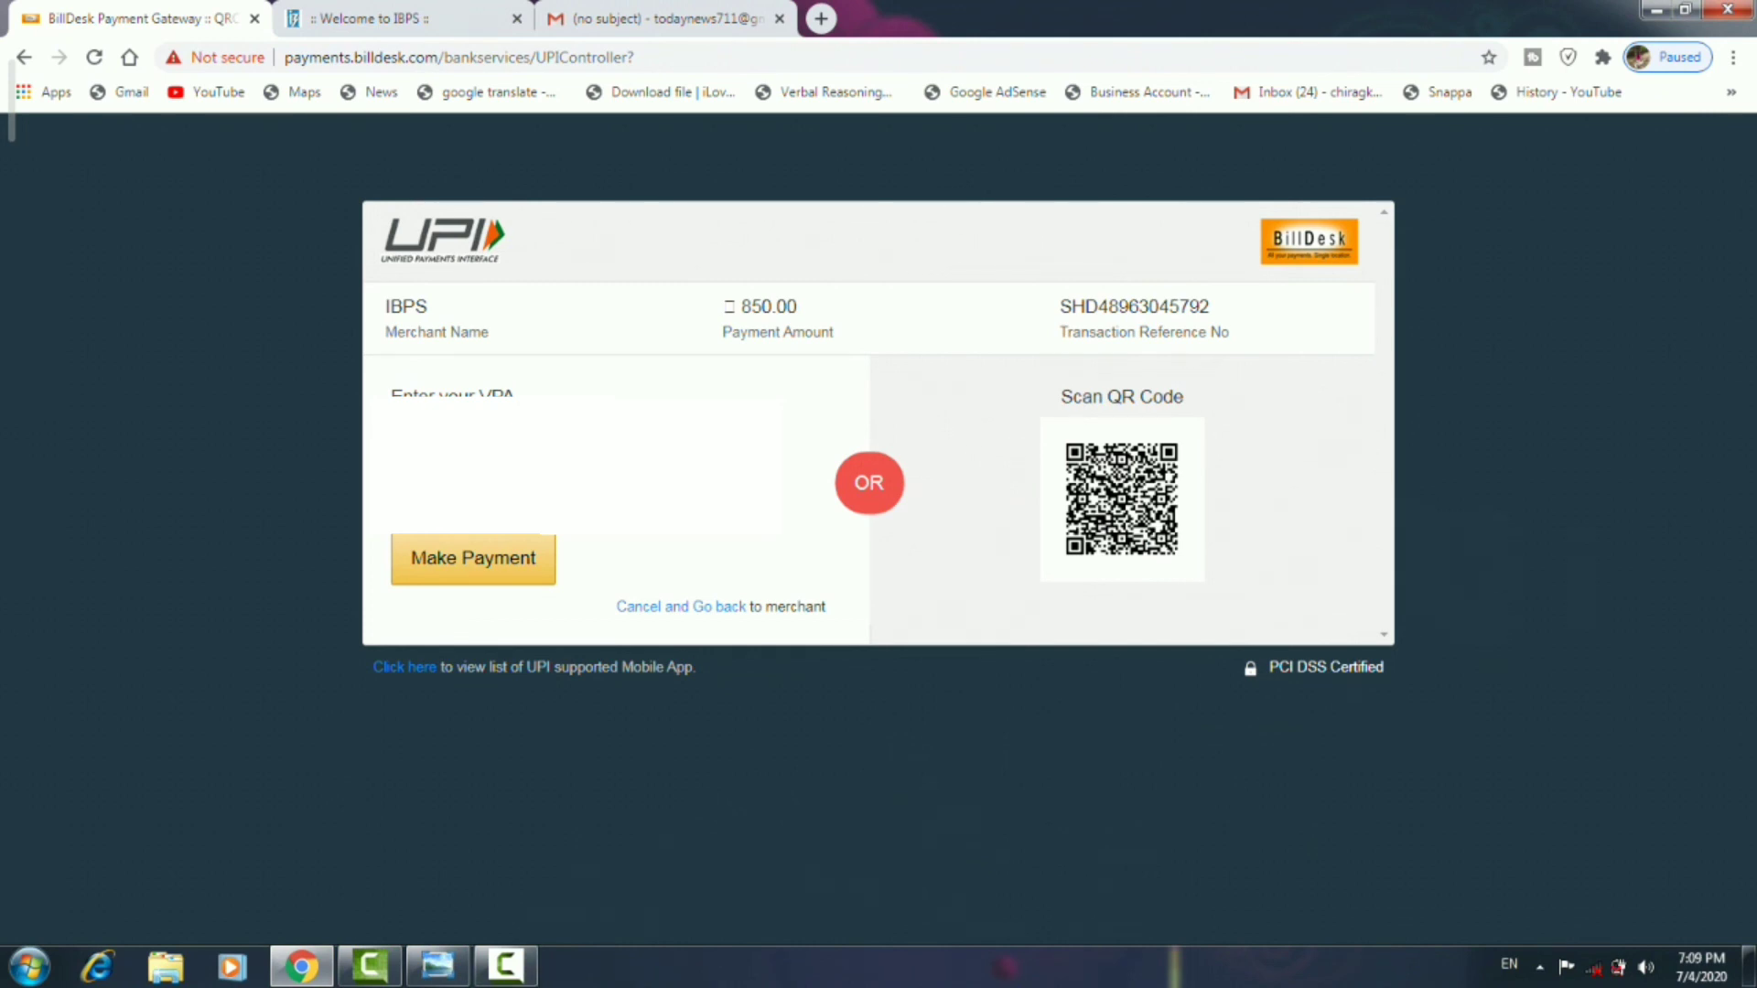
{"action": "left_click", "coordinate": [473, 559]}
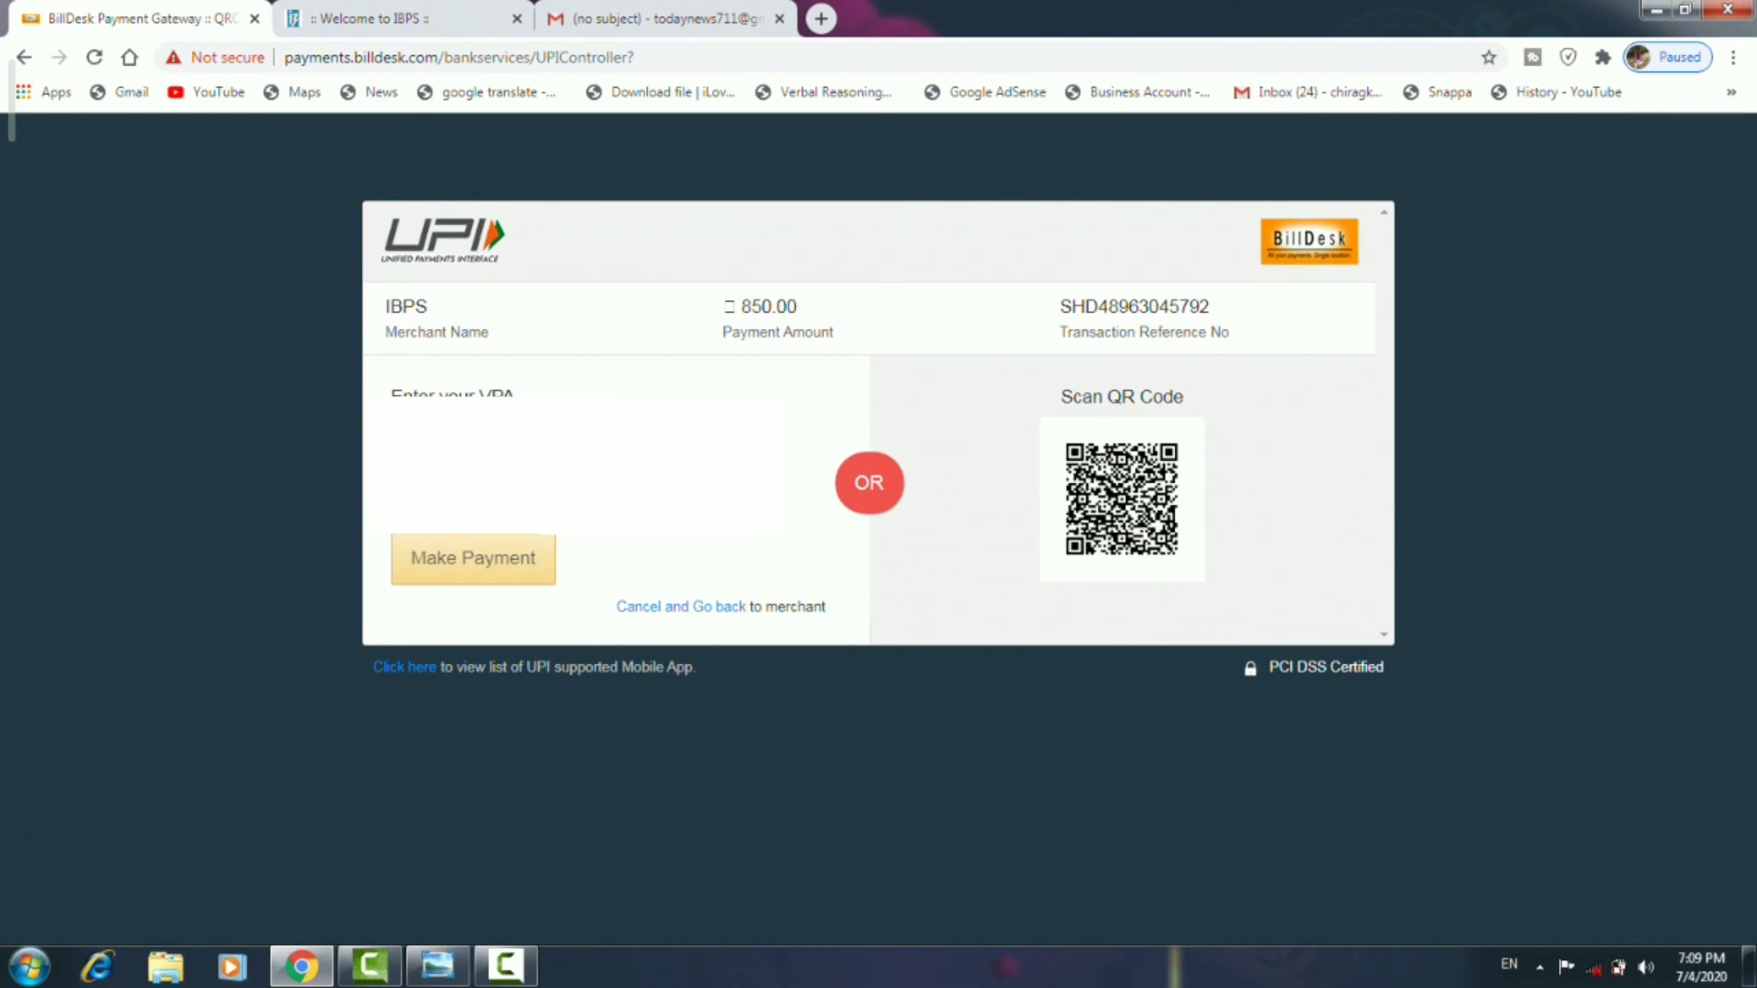